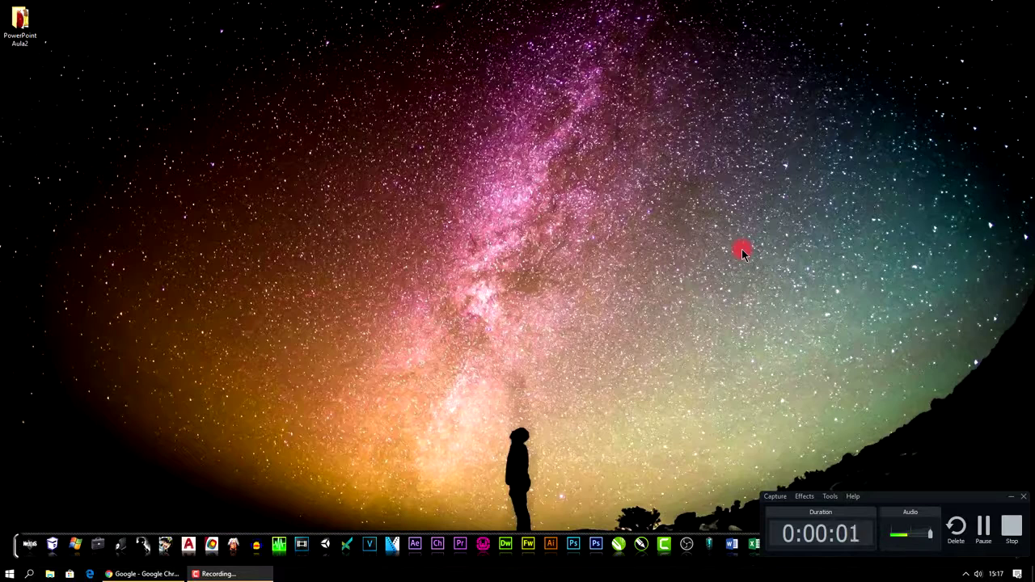
- Launch PowerPoint from the dock, maximize the start window and start Apresentação em Branco
click(1016, 498)
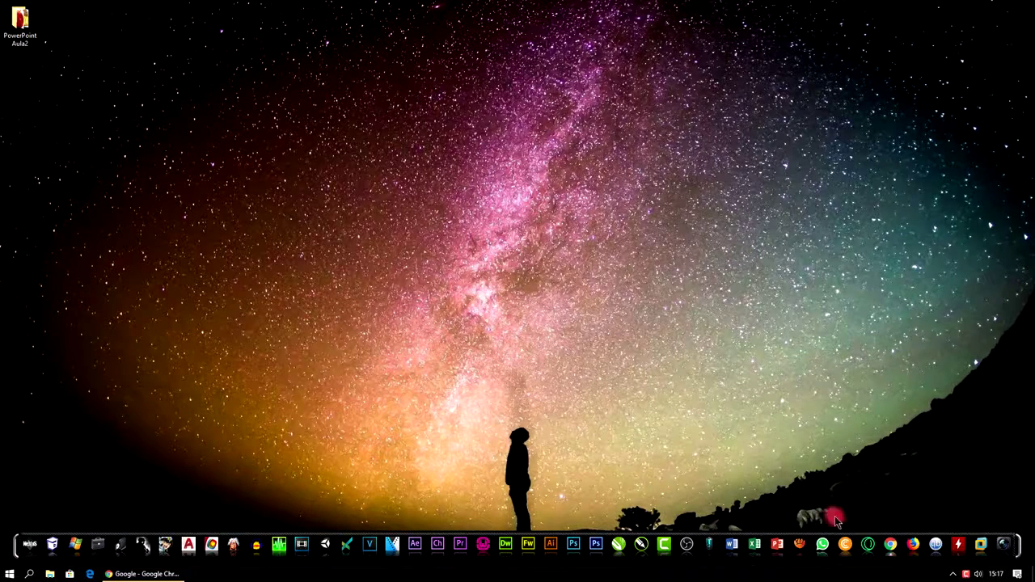
click(777, 545)
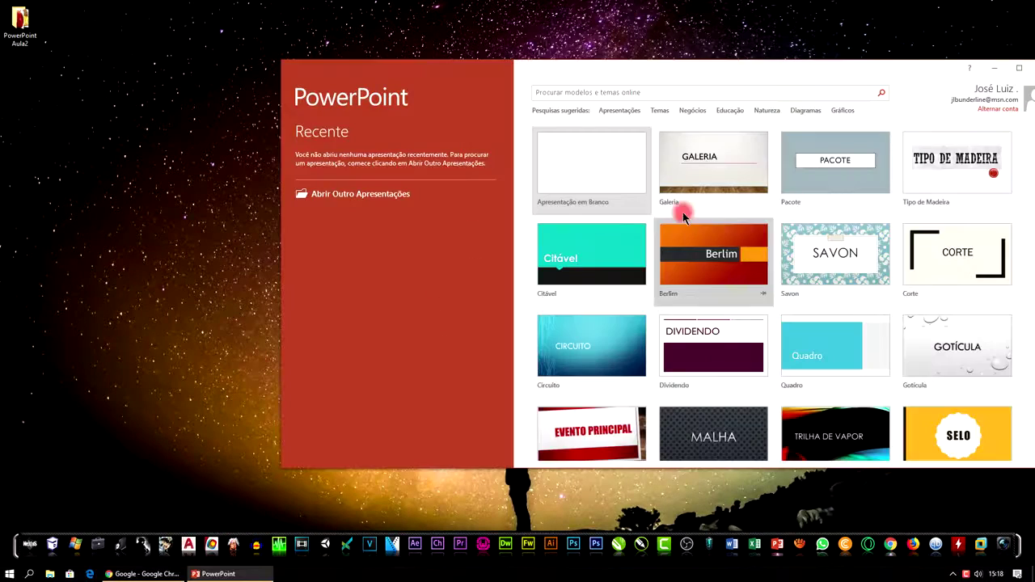
click(1015, 70)
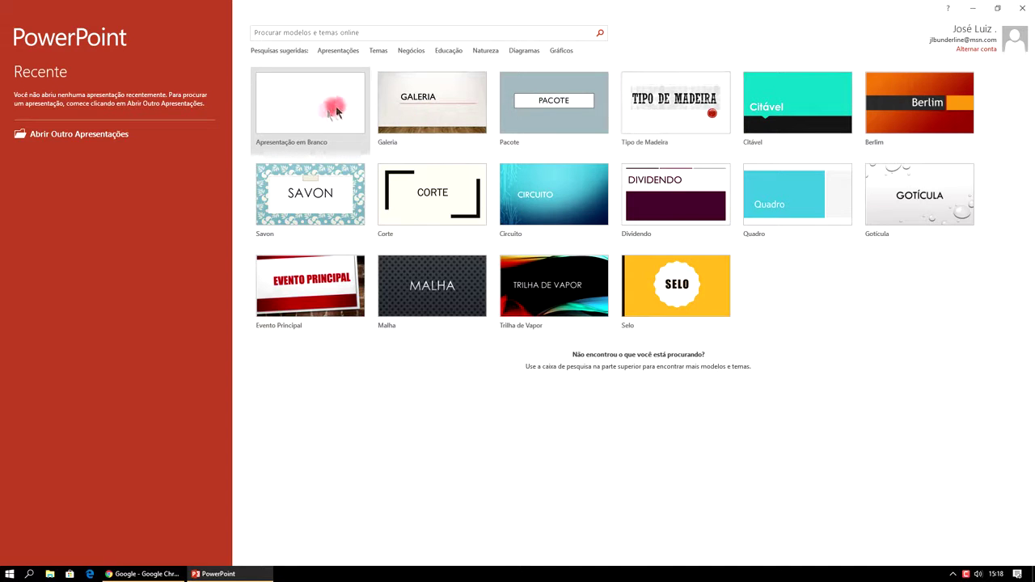
click(293, 95)
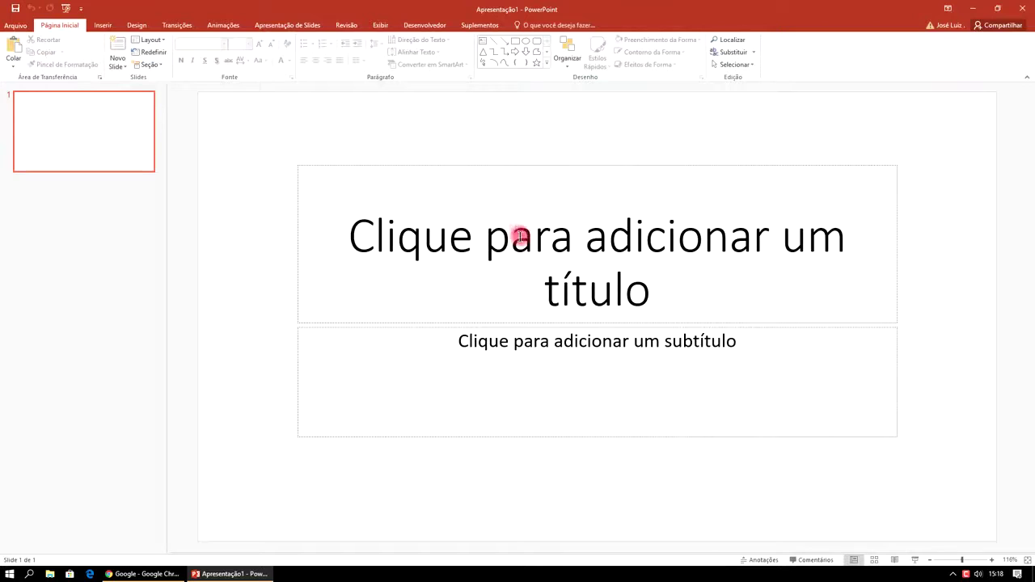
- Title the first slide 'Frutas' and delete the subtitle placeholder
click(539, 257)
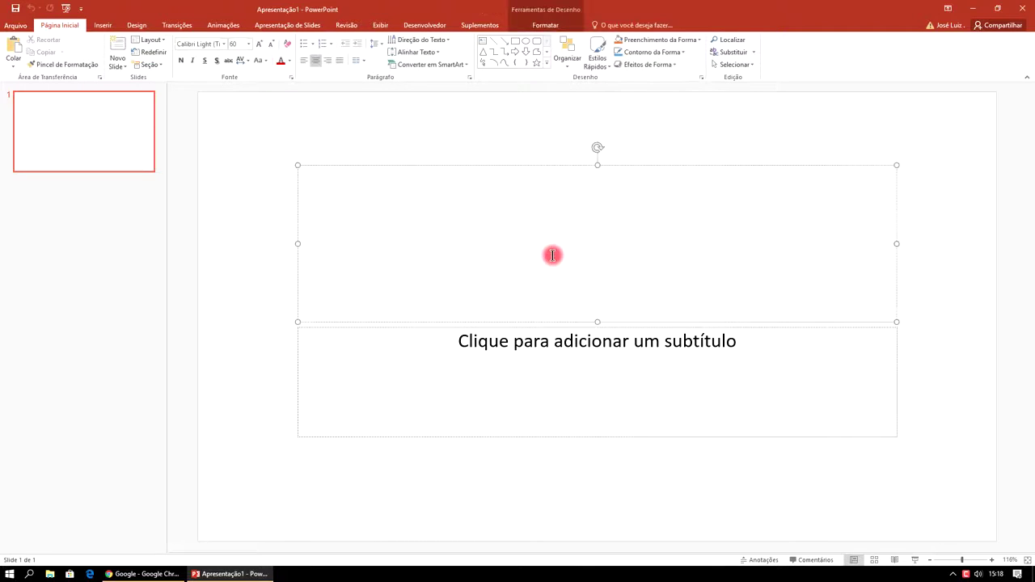
text(Fu)
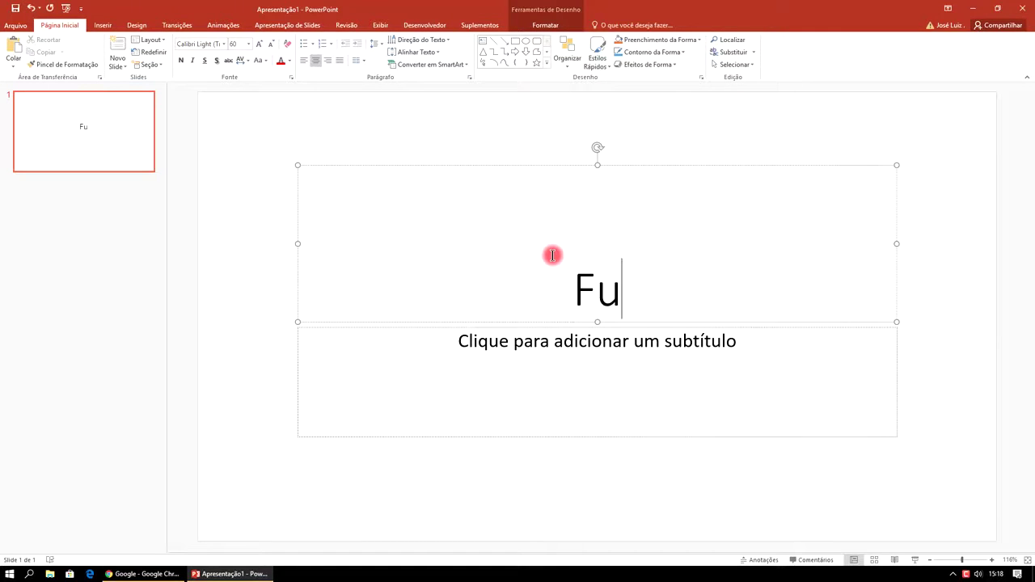
text(rutas)
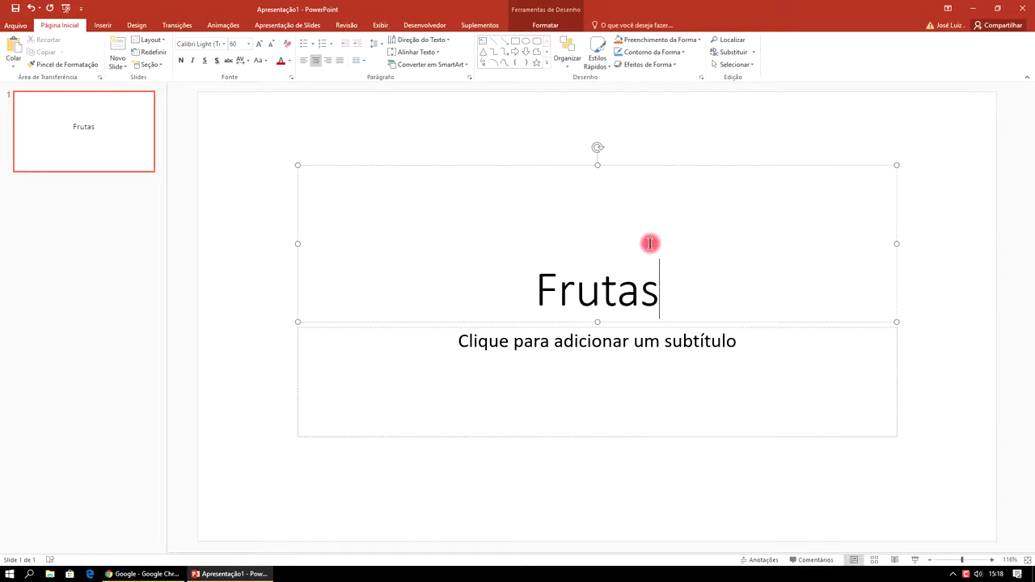
click(382, 327)
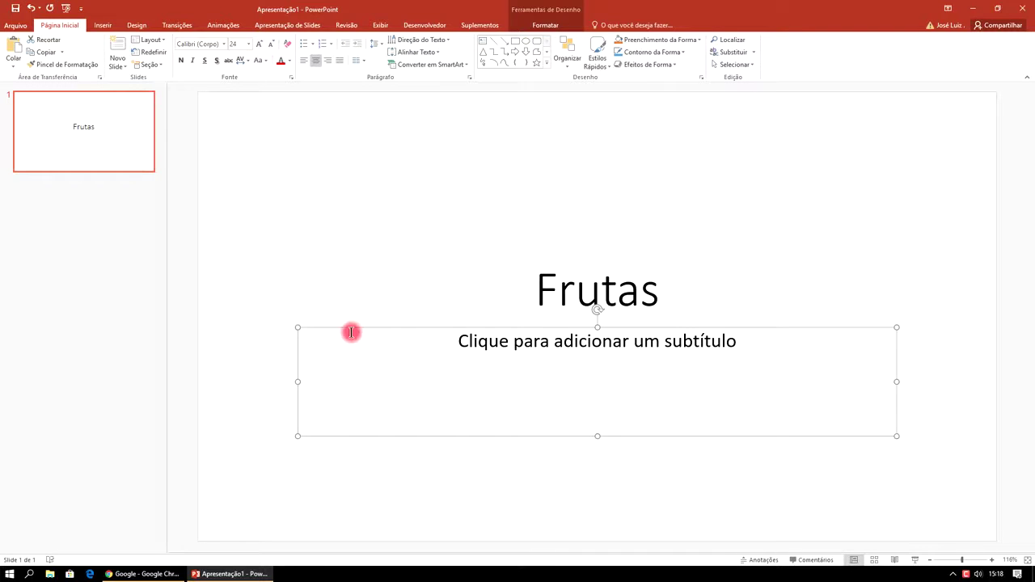
key(Delete)
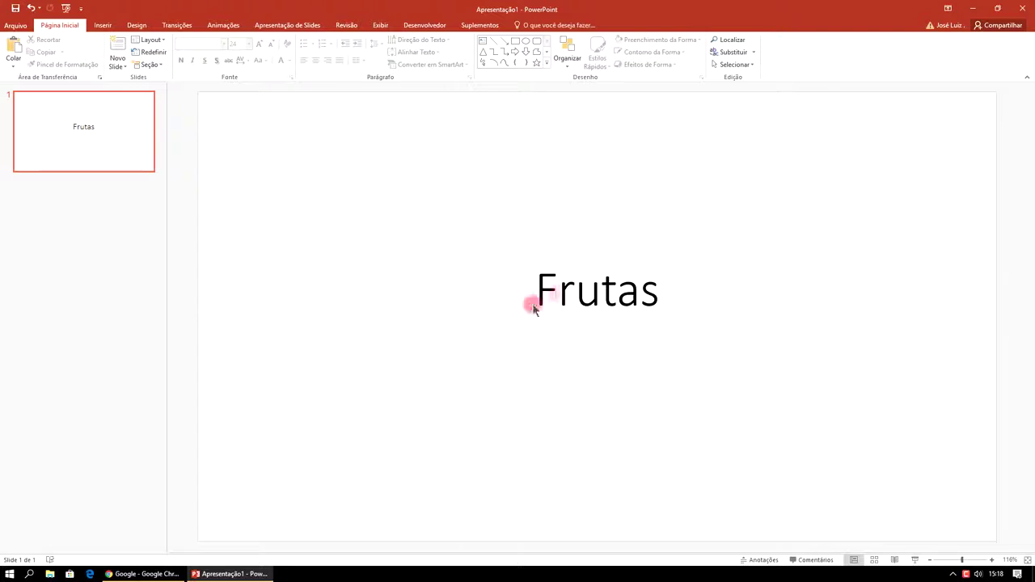
- Move the title box higher on the slide and shorten it from the bottom
click(558, 291)
drag(656, 167, 656, 106)
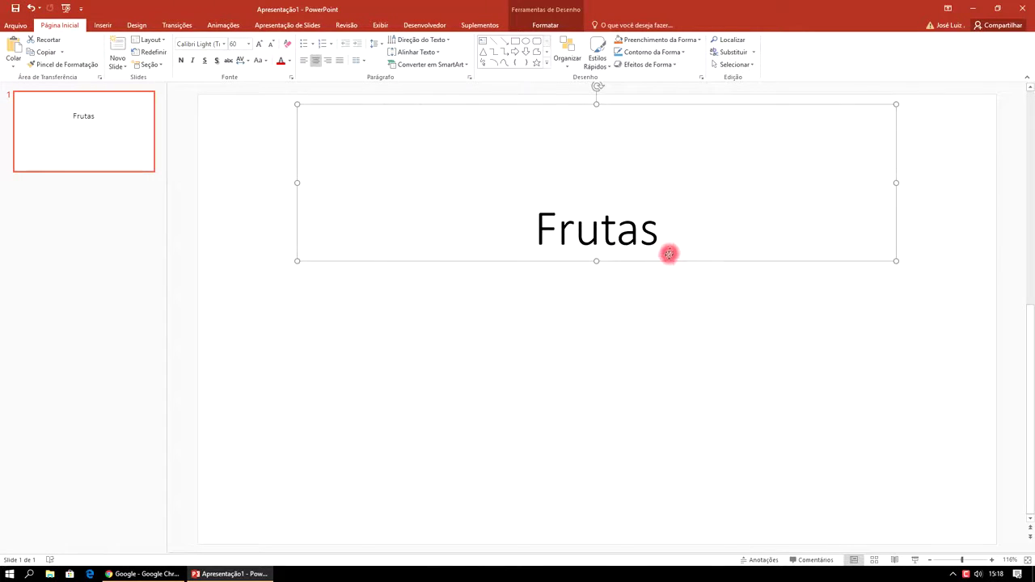
drag(667, 256, 670, 231)
click(636, 313)
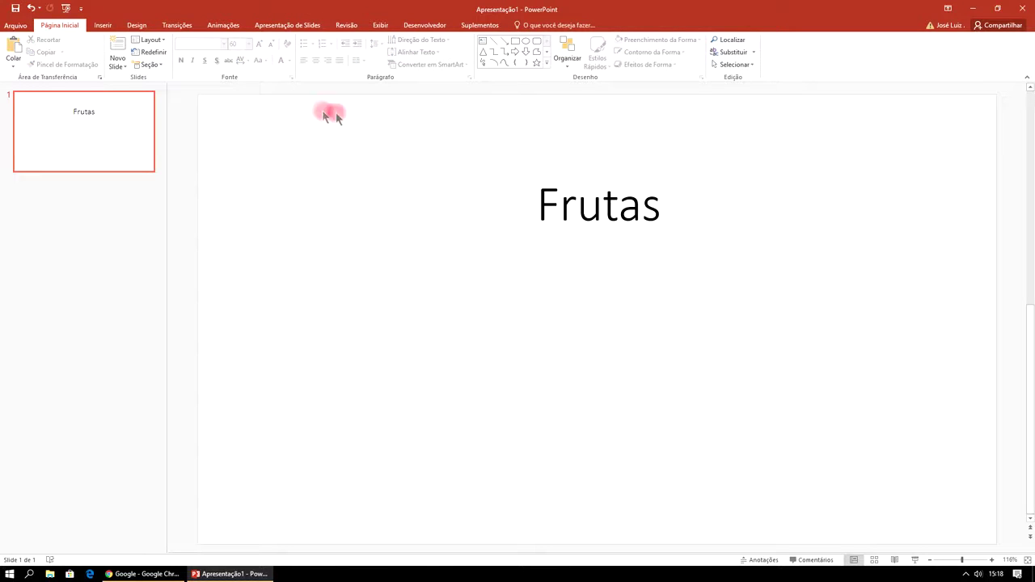
mouse_move(149, 572)
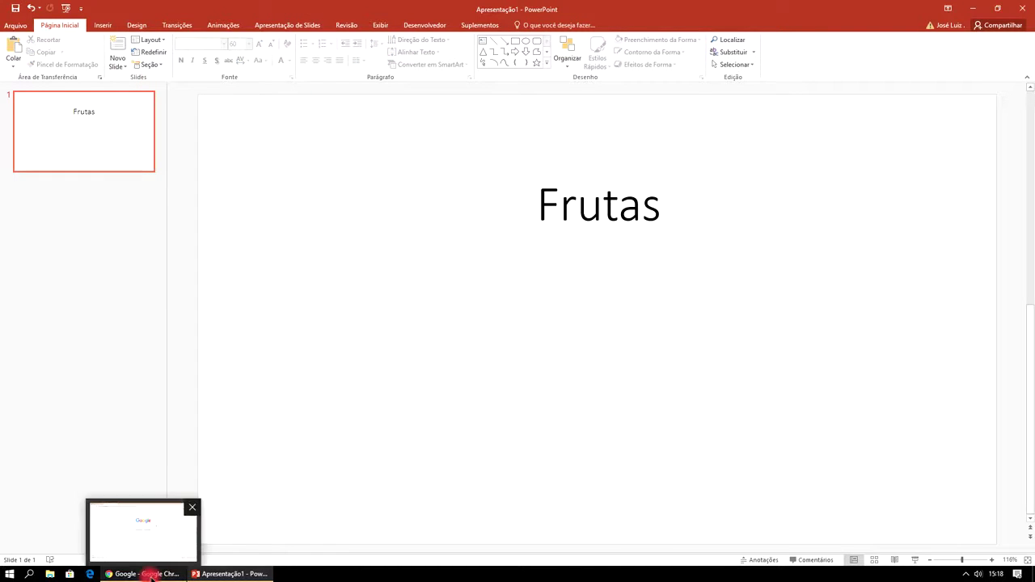
- Apply the Damasco theme from the Design tab's themes gallery
click(144, 27)
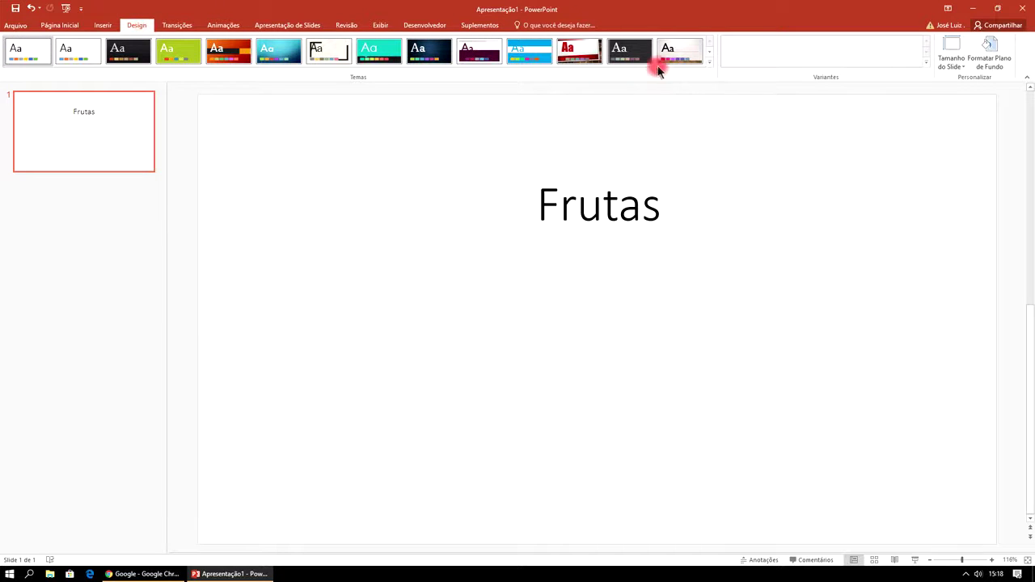
click(709, 62)
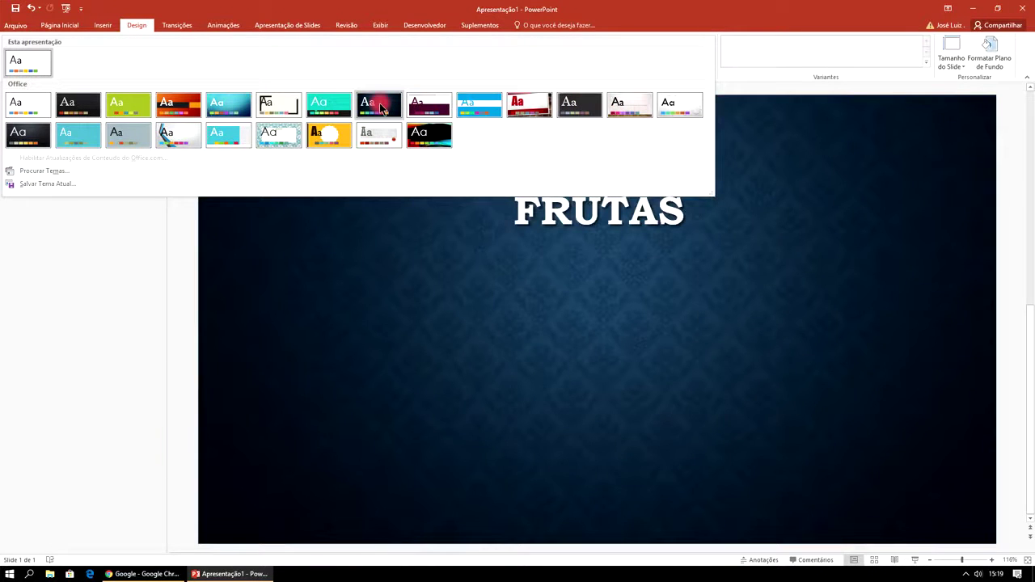
click(380, 107)
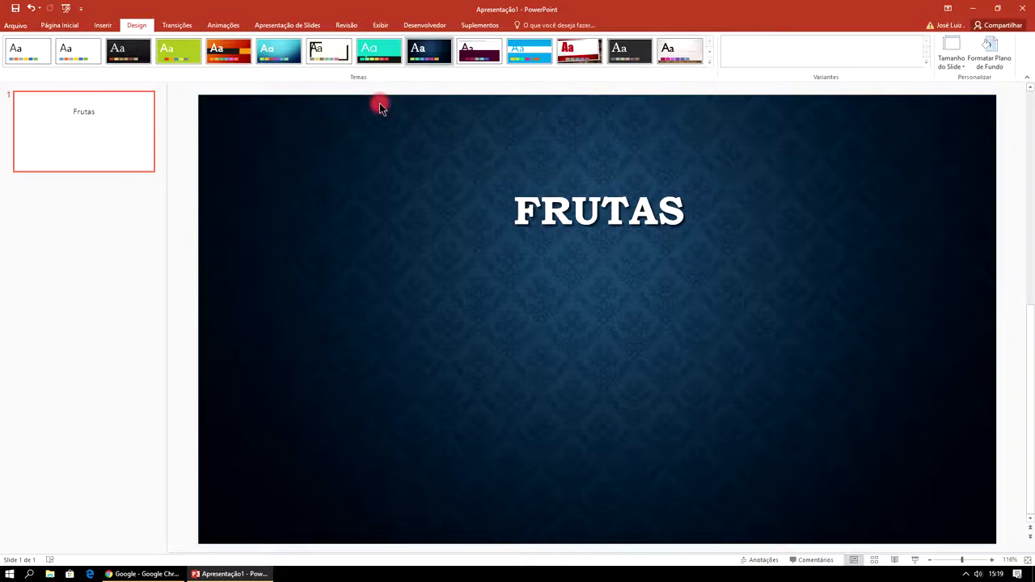
- Move the FRUTAS title box down slightly
click(606, 229)
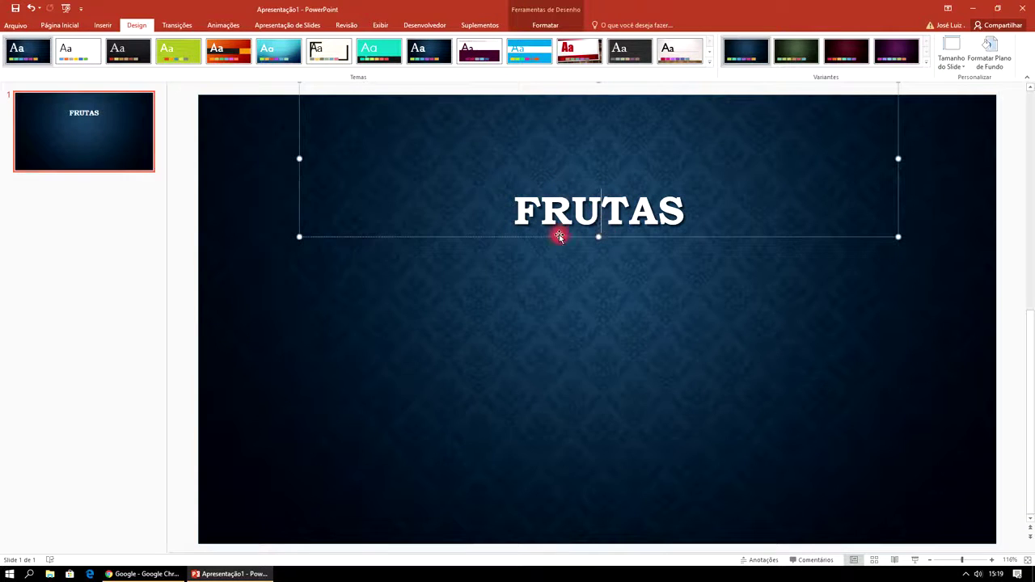
drag(553, 241, 545, 273)
click(485, 291)
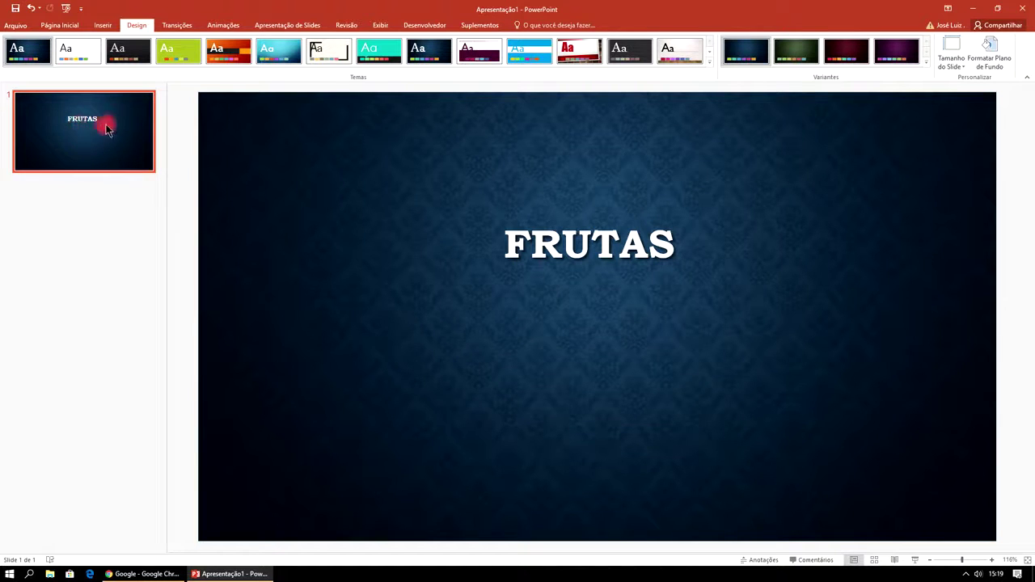
- Add slide 2 titled 'MORANGO' with the morango picture from the PowerPoint Aula2 folder
key(Return)
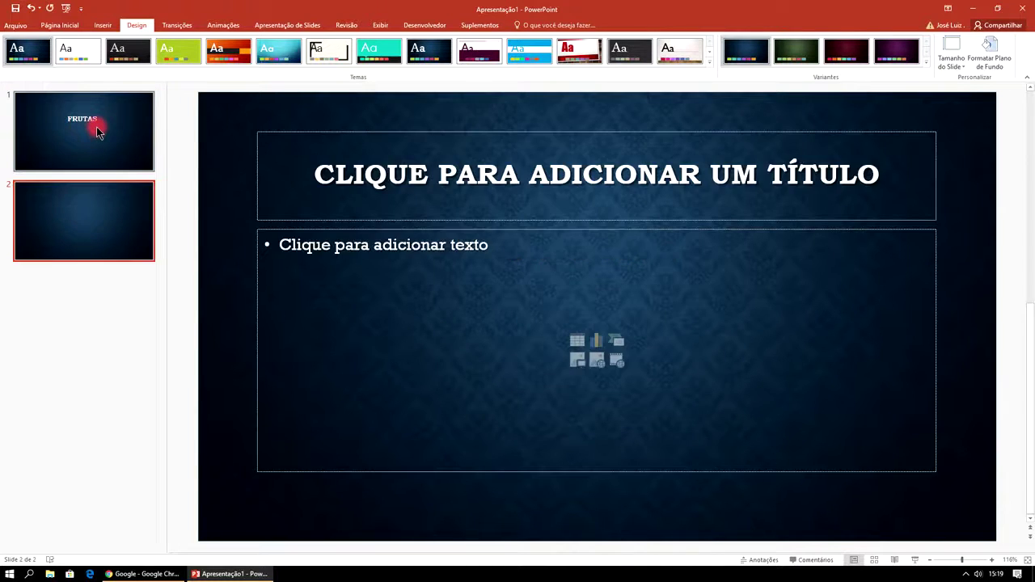
click(420, 189)
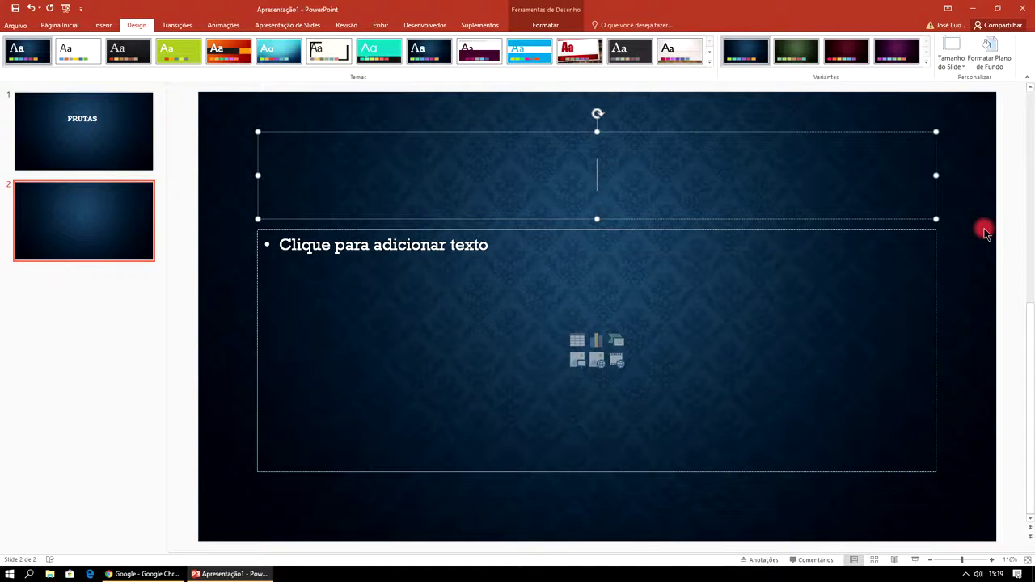
text(MORA)
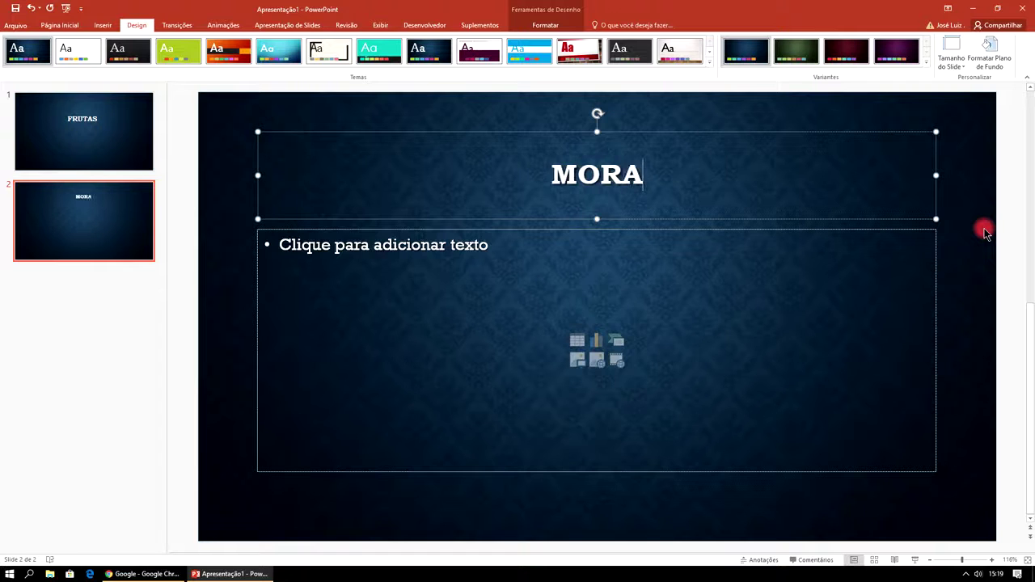
text(NGO)
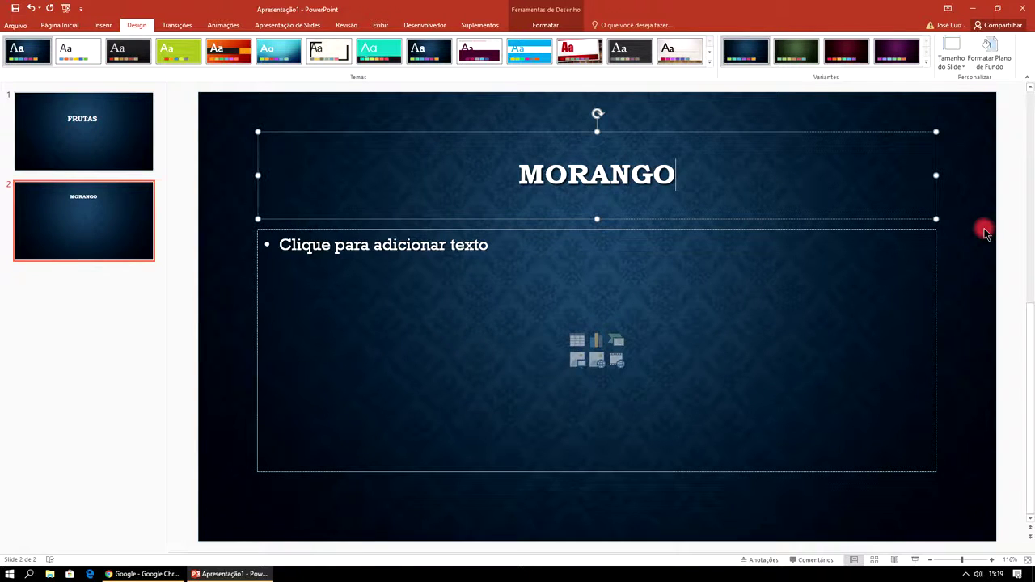
click(577, 358)
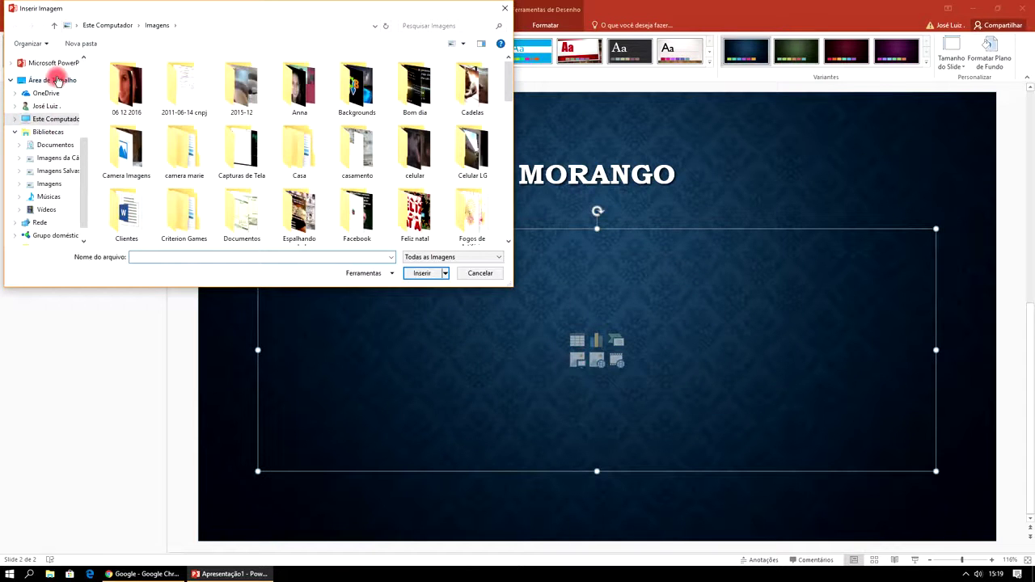
click(57, 81)
double_click(169, 138)
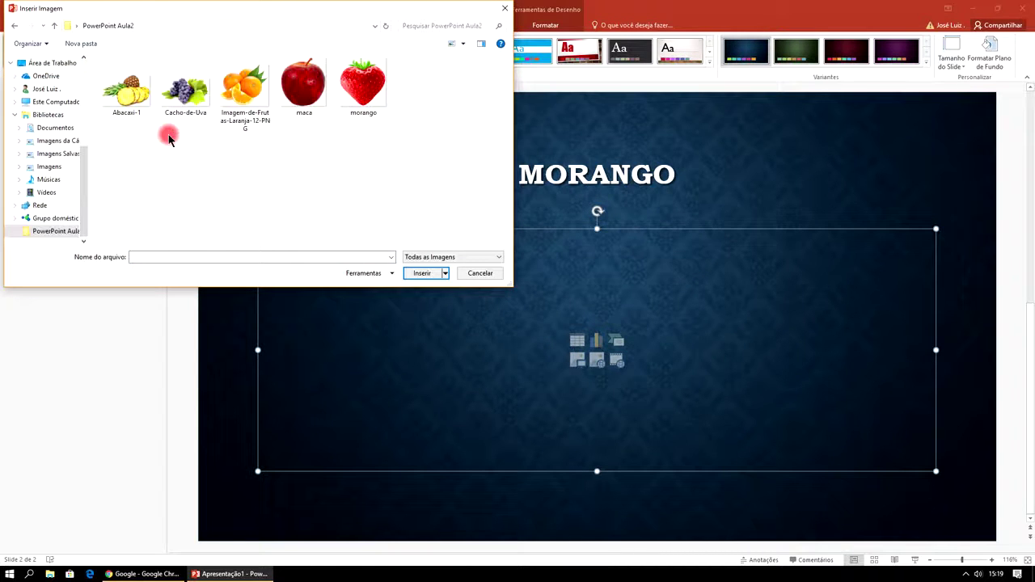
click(361, 87)
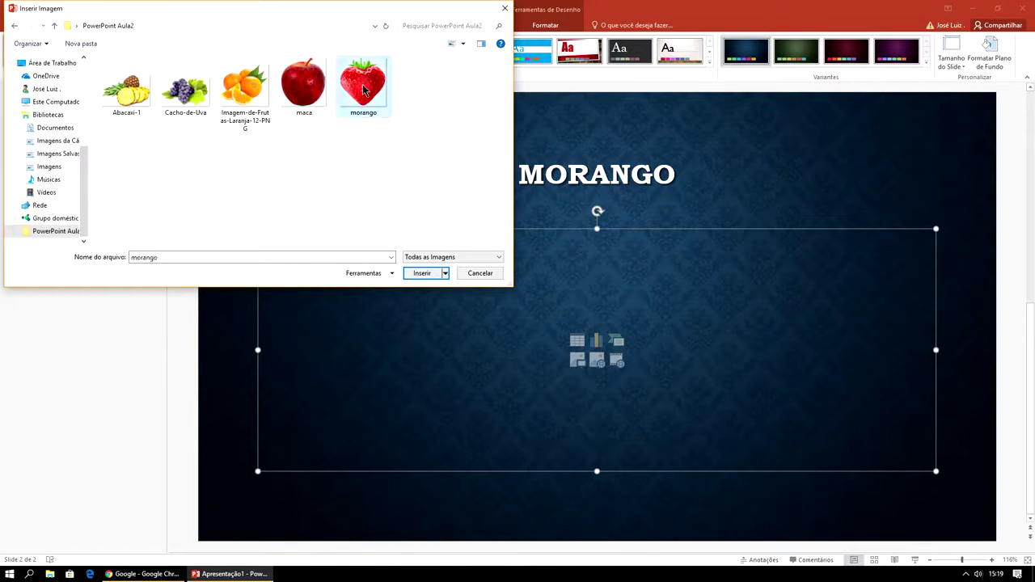
click(419, 273)
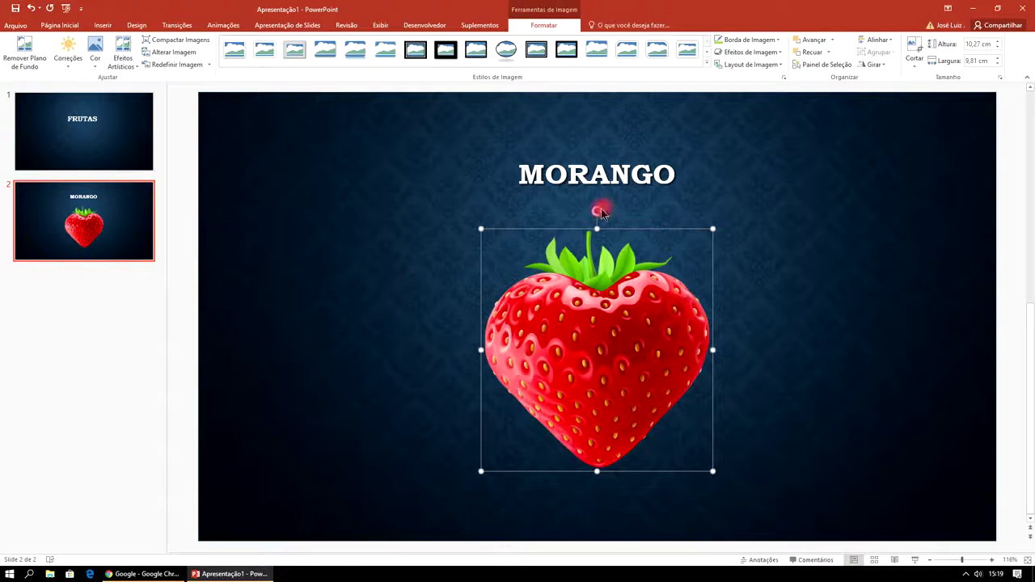
click(84, 217)
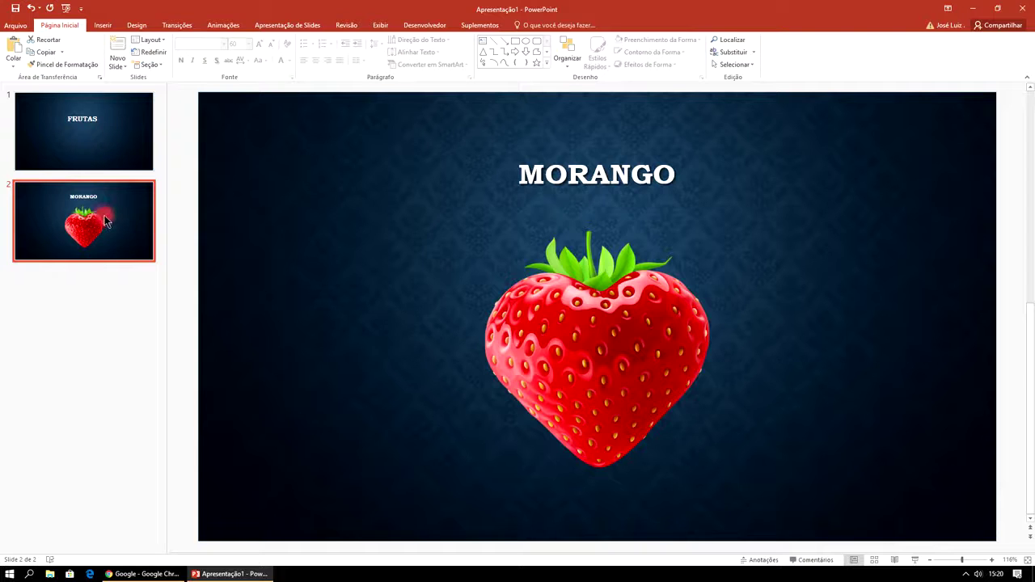
- Add slide 3 titled 'LARANJA' with the orange picture
key(Return)
click(398, 183)
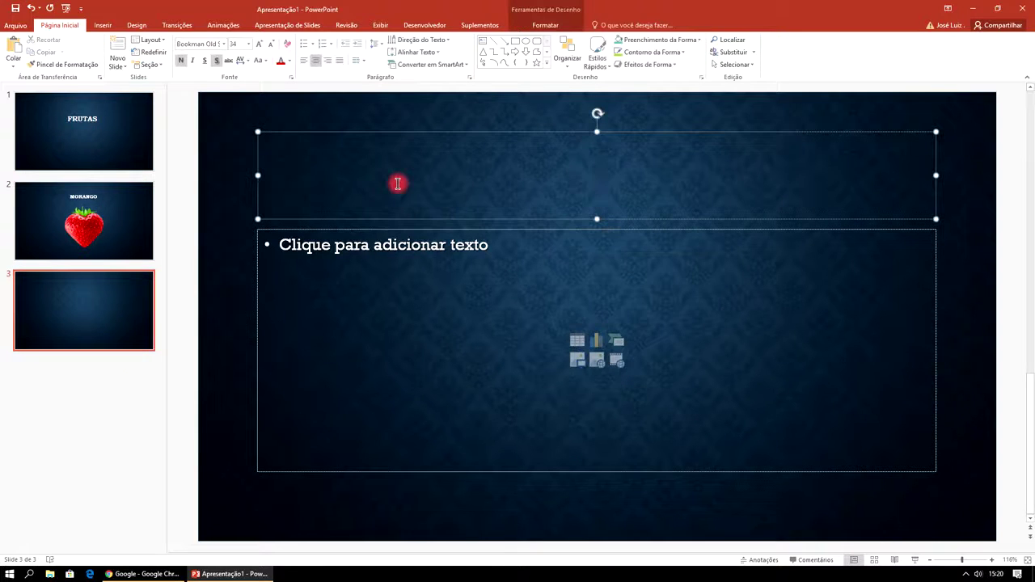
text(LARANJA)
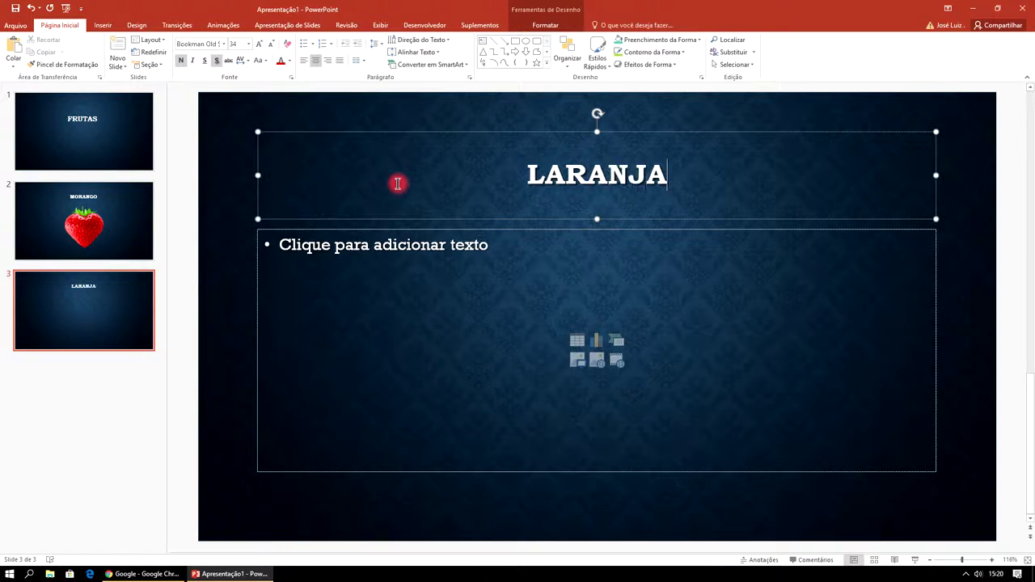
click(576, 362)
click(246, 97)
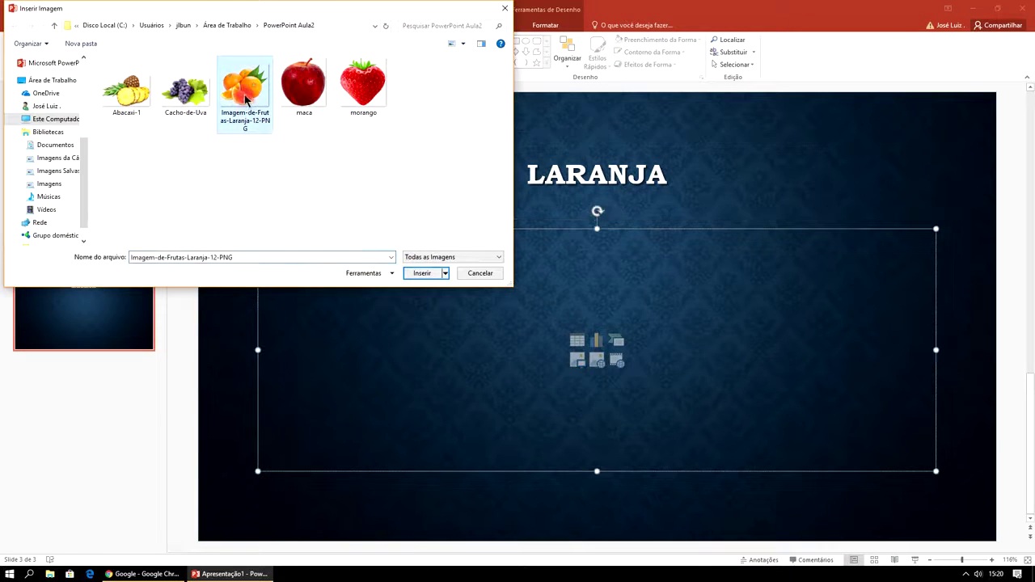
click(423, 273)
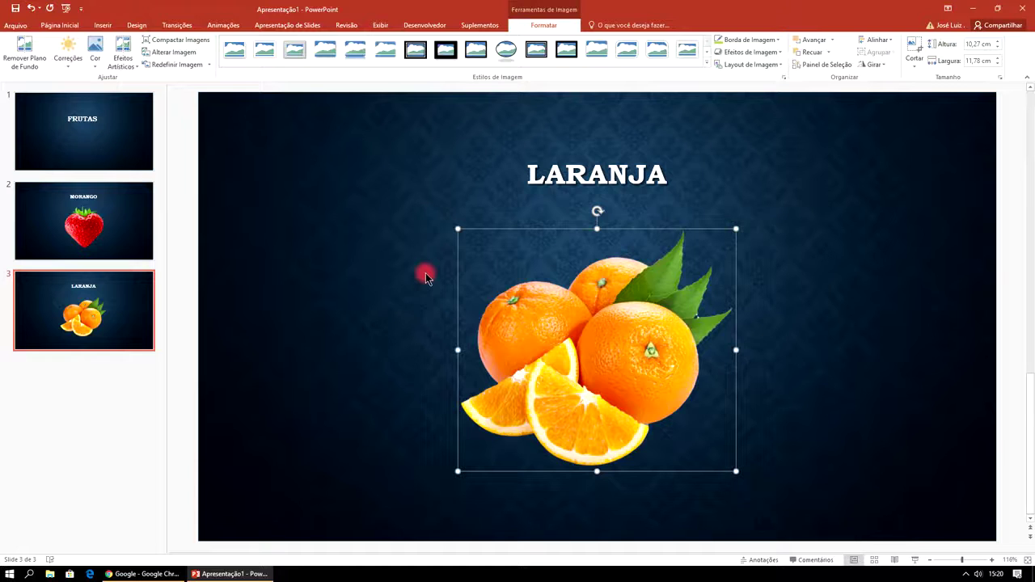
- Add slide 4 after slide 3, titled 'ABACAXI', with the Abacaxi-1 pineapple picture
click(88, 297)
key(Return)
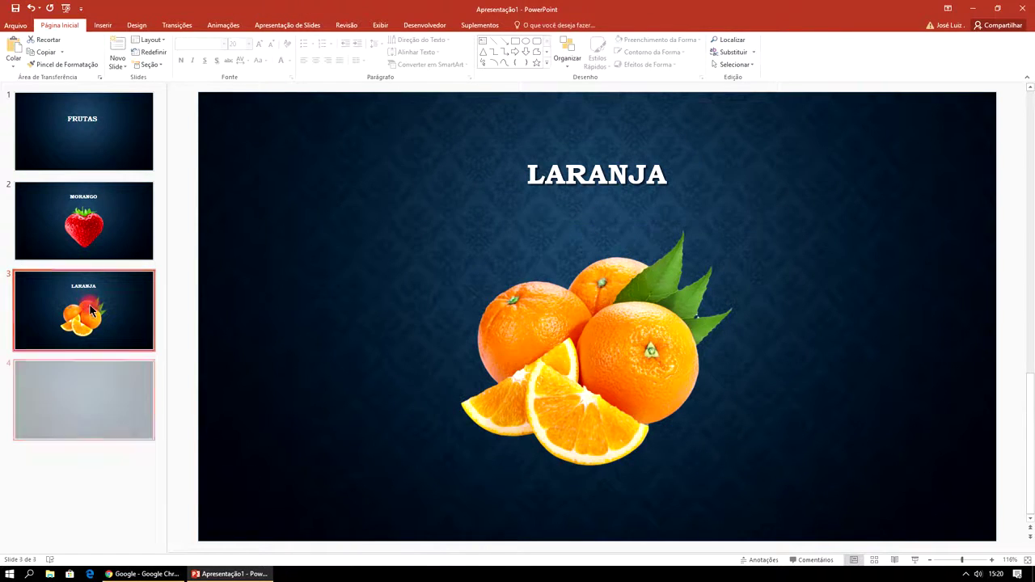
click(445, 186)
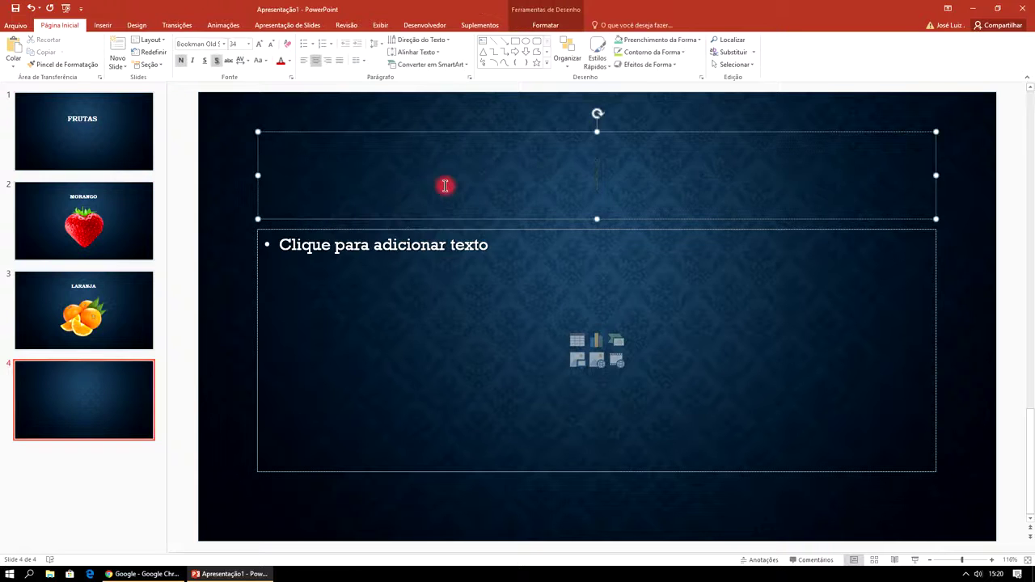
text(ABACA)
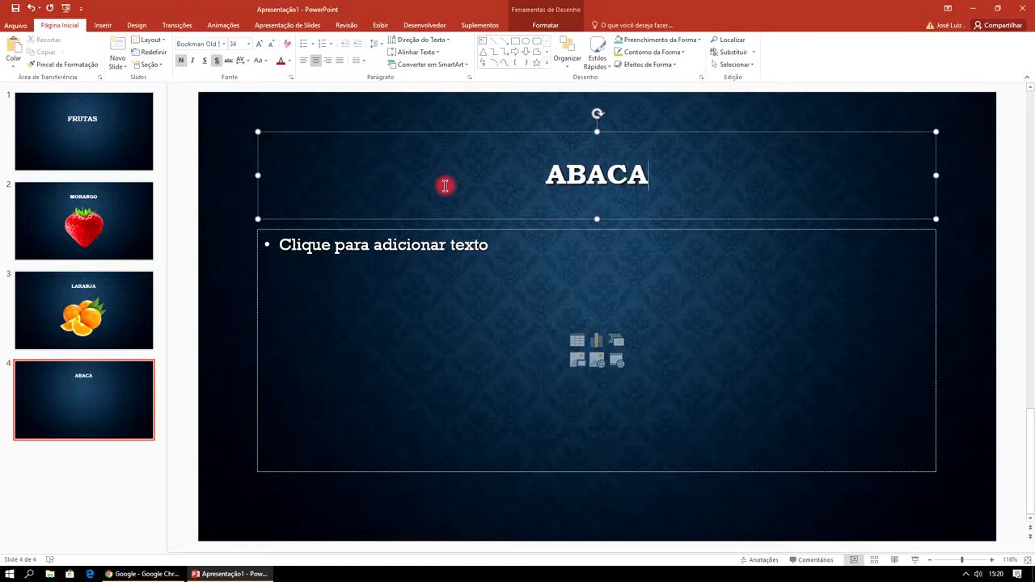
text(XI)
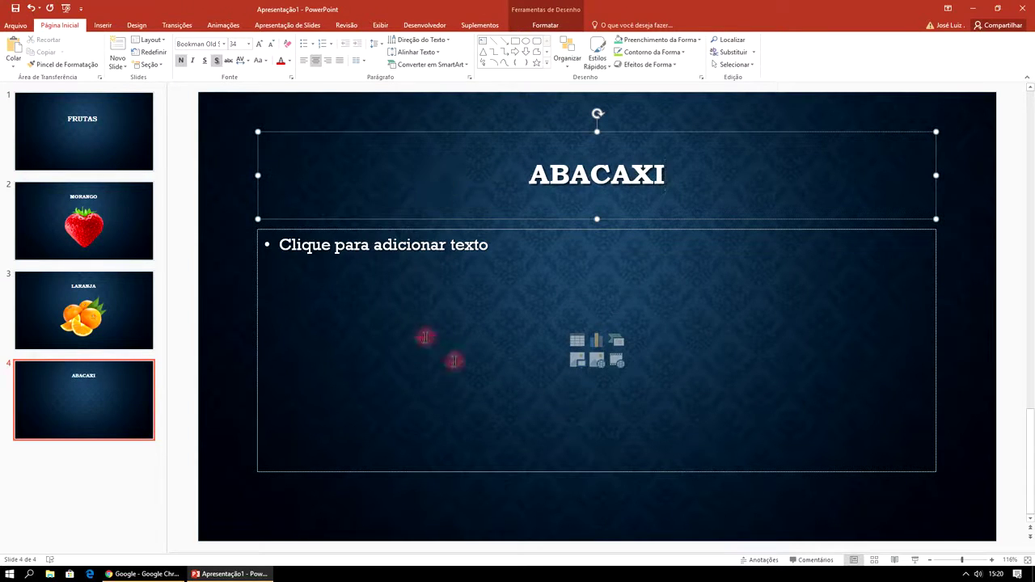
click(577, 366)
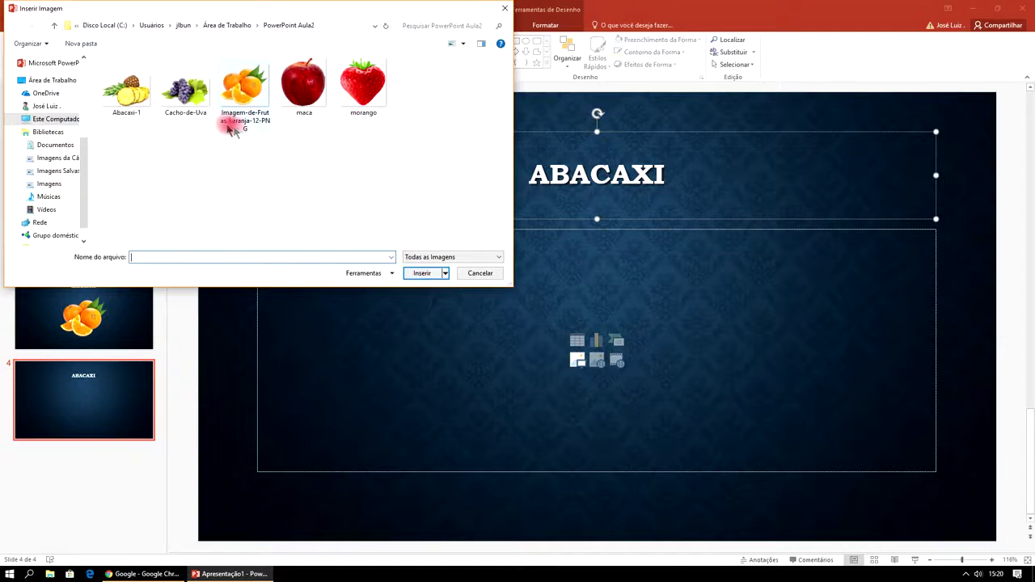
click(126, 89)
click(421, 272)
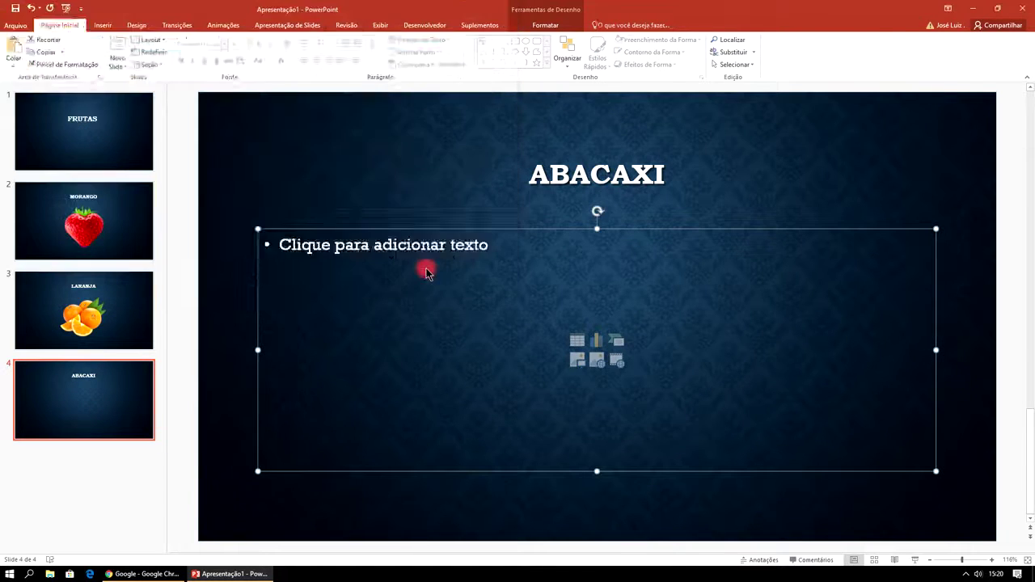
- Add a new blank slide 5 after slide 4 and start editing its title
click(97, 385)
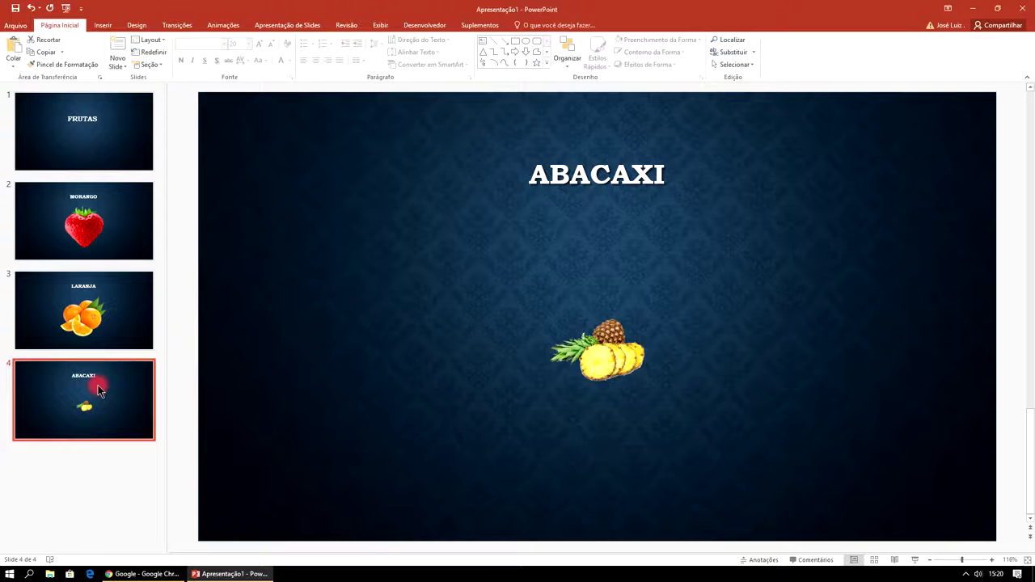
key(Return)
click(523, 199)
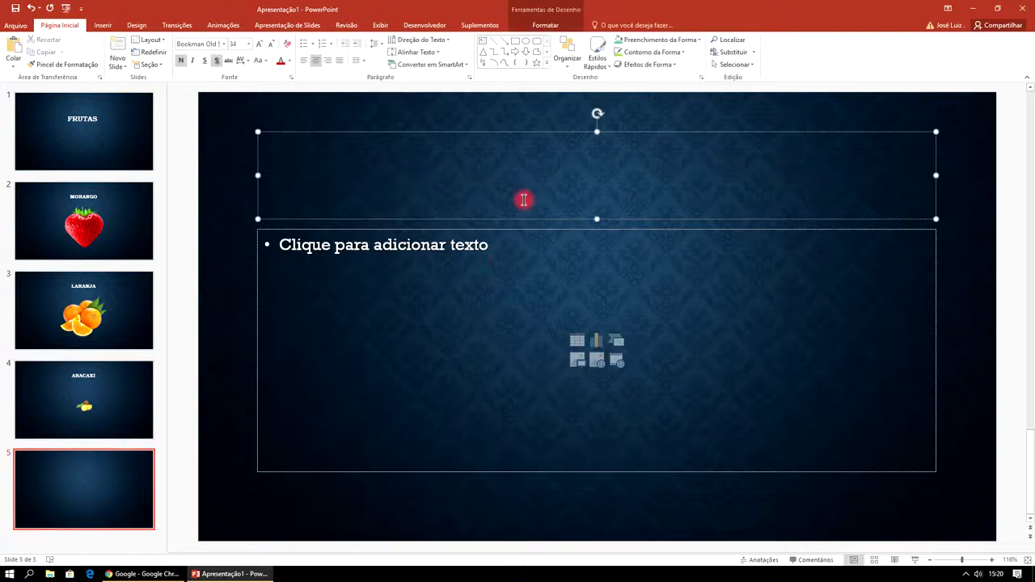
- Title slide 5 'UVA' and insert the Cacho-de-Uva grape picture
text(UVA)
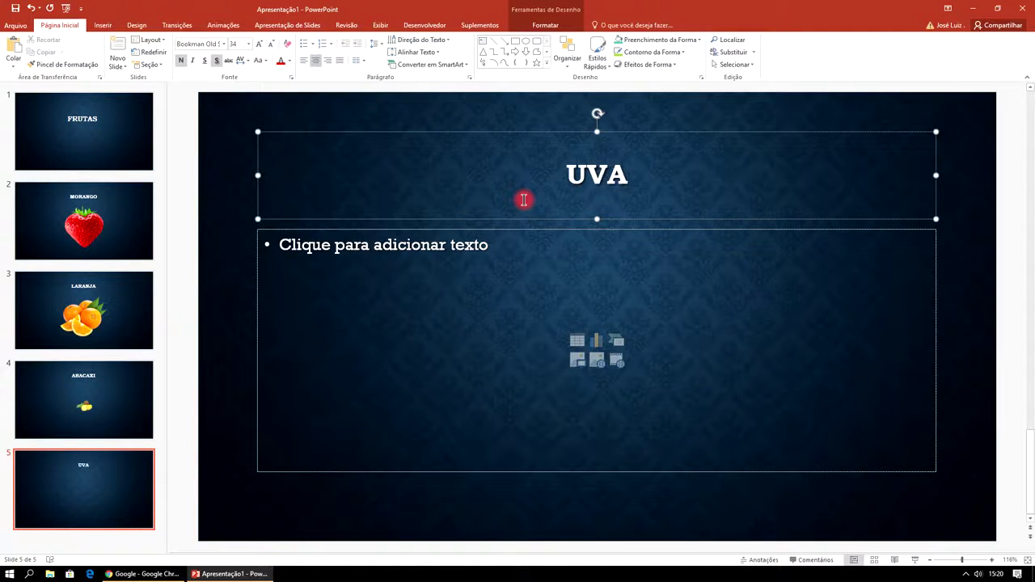
click(576, 362)
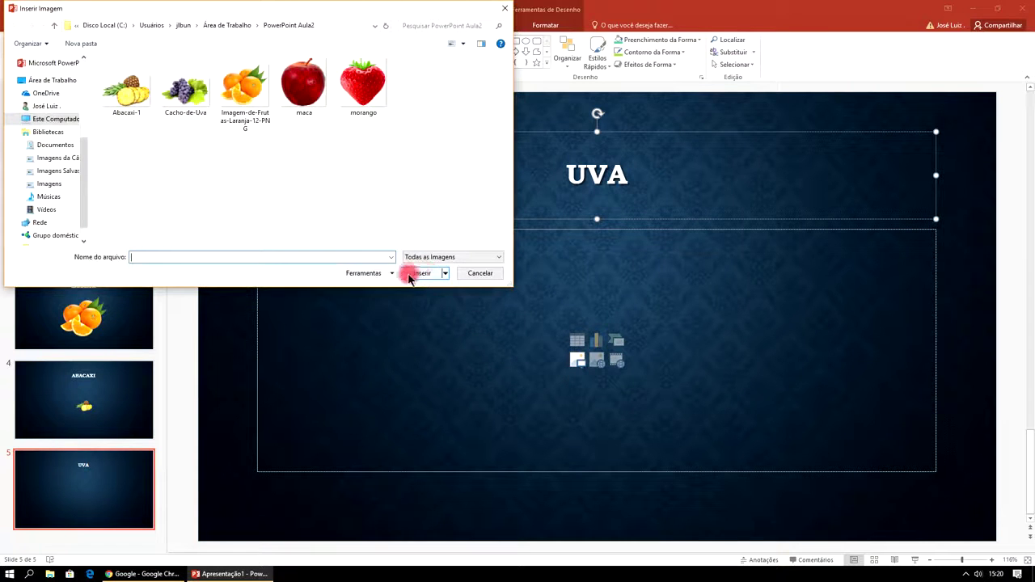
click(185, 94)
click(418, 272)
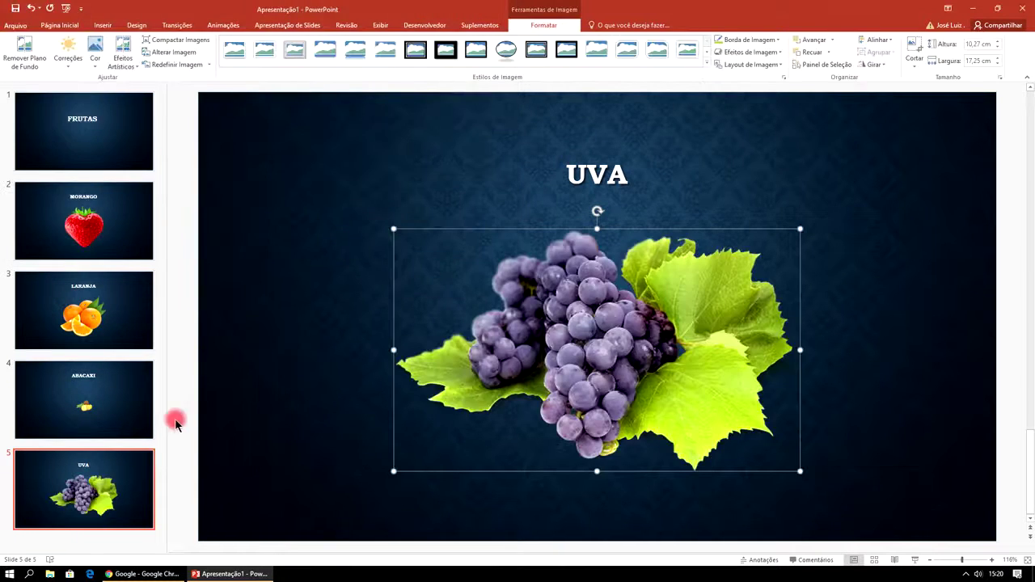
- Add slide 6 after slide 5, titled 'MAÇÃ', with the maca apple picture
click(79, 469)
key(Return)
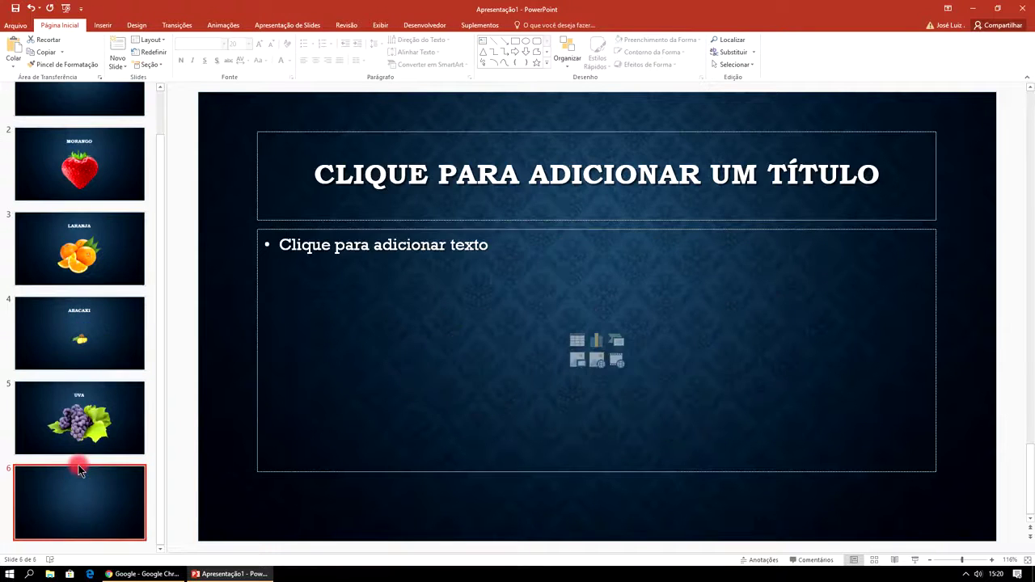
click(418, 175)
text(MAÇÃ)
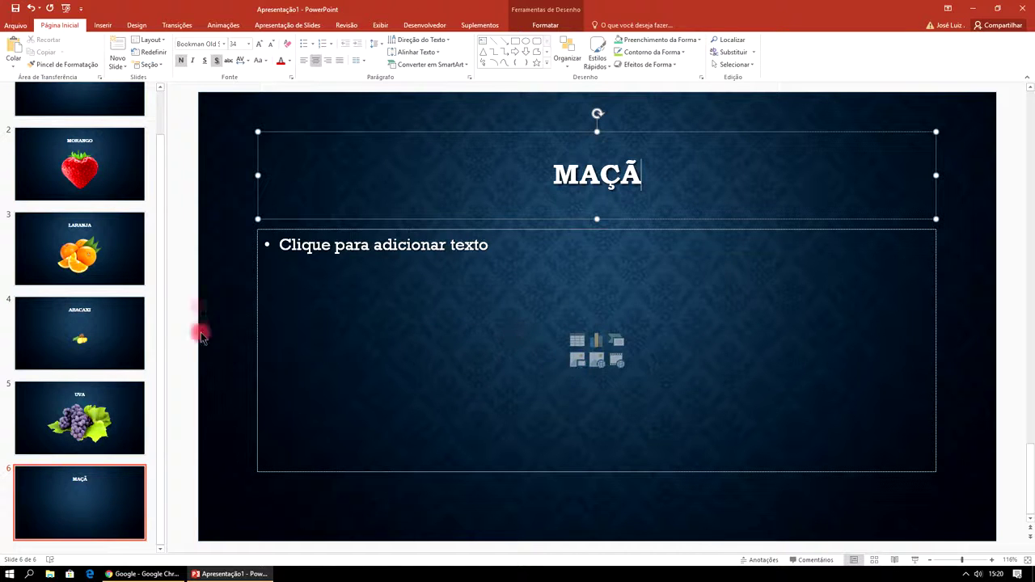
click(587, 365)
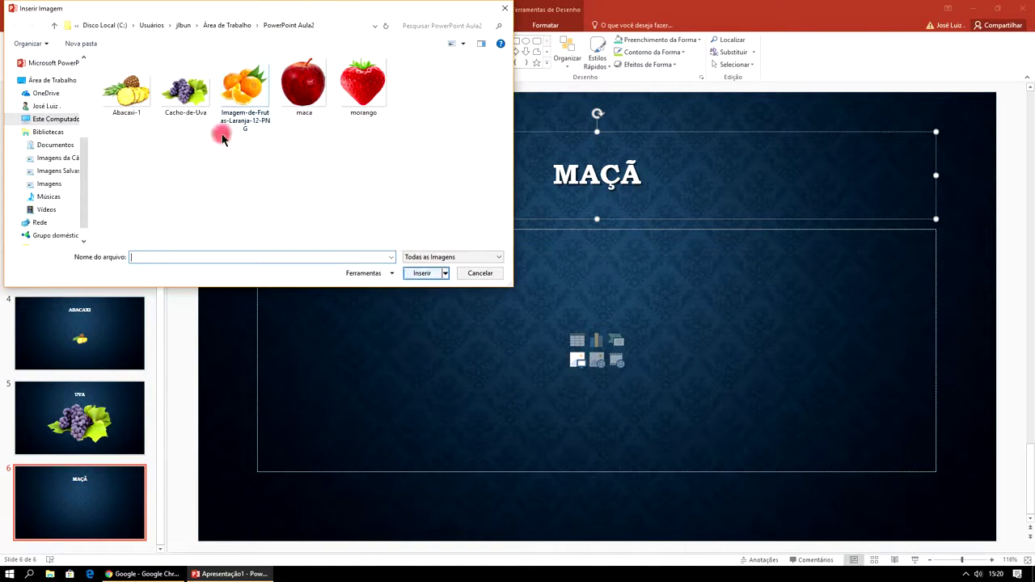
click(332, 107)
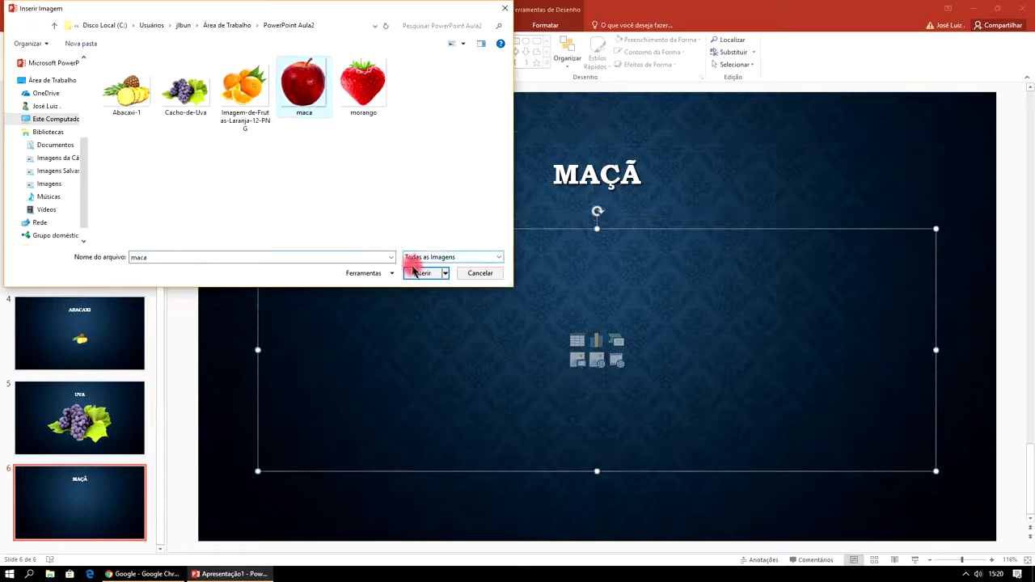
click(420, 273)
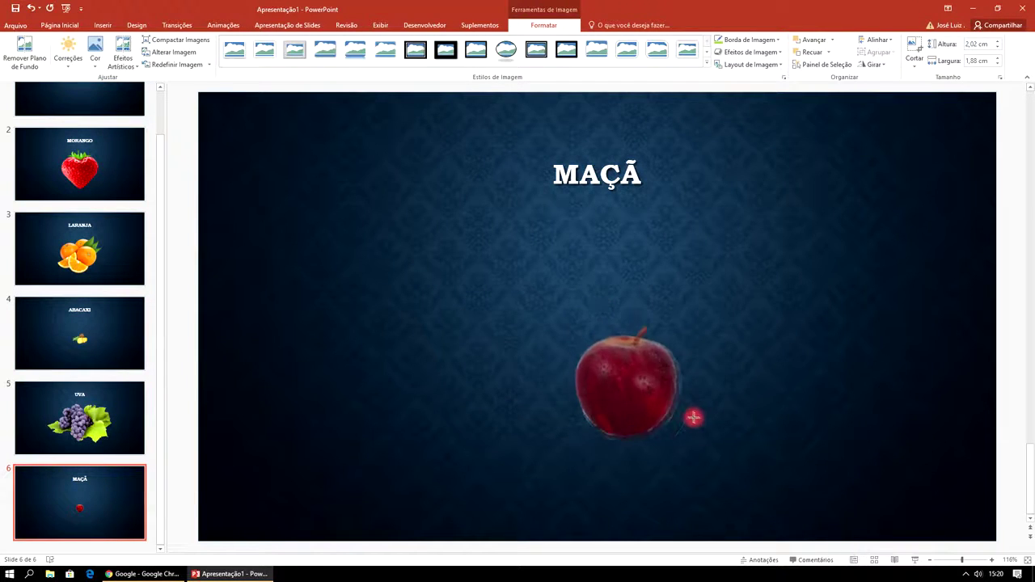
- Enlarge the apple picture to about 7.6 cm tall, below the title
drag(635, 381, 695, 453)
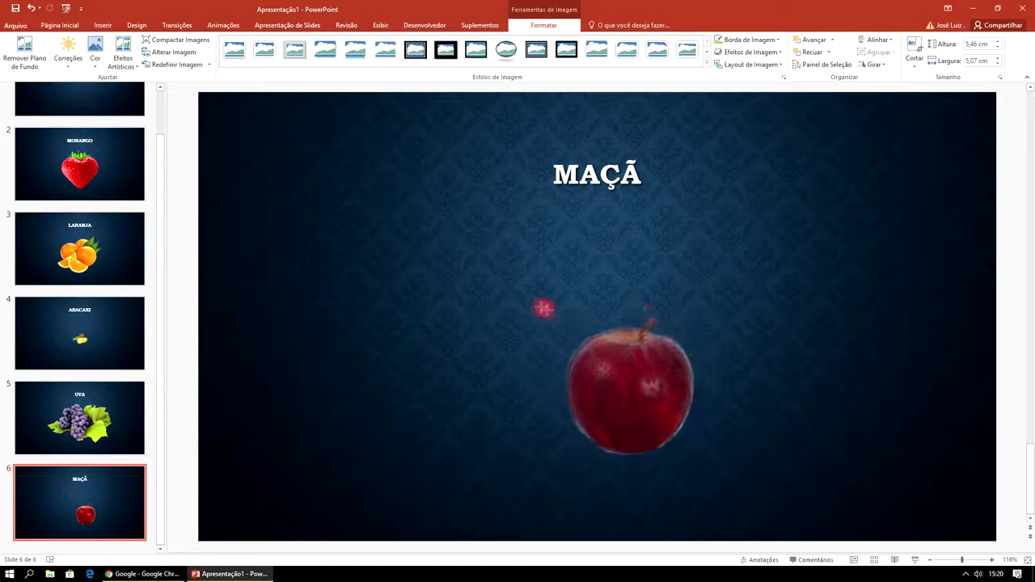
drag(576, 328, 526, 272)
mouse_move(575, 342)
mouse_down()
mouse_move(524, 314)
mouse_move(611, 370)
mouse_up()
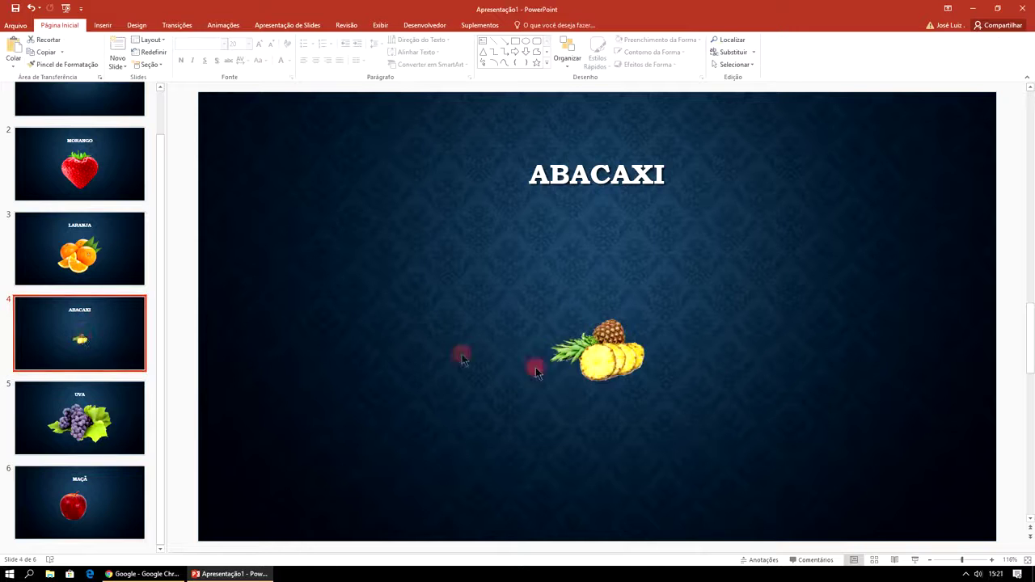
- Enlarge the pineapple picture on the ABACAXI slide and position it under the title
click(611, 370)
drag(645, 321, 774, 236)
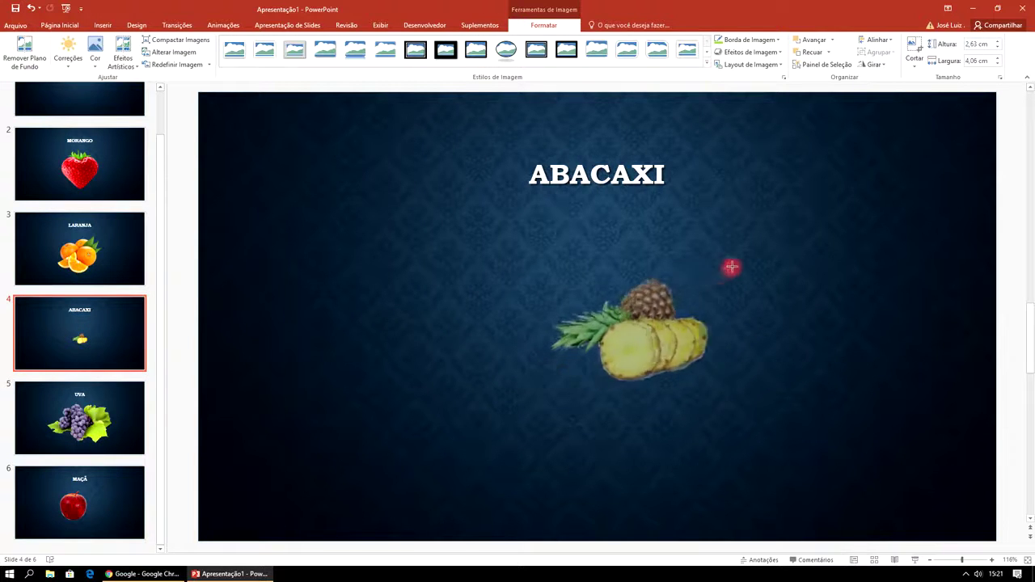
drag(724, 279, 603, 344)
drag(651, 302, 742, 240)
drag(622, 320, 611, 322)
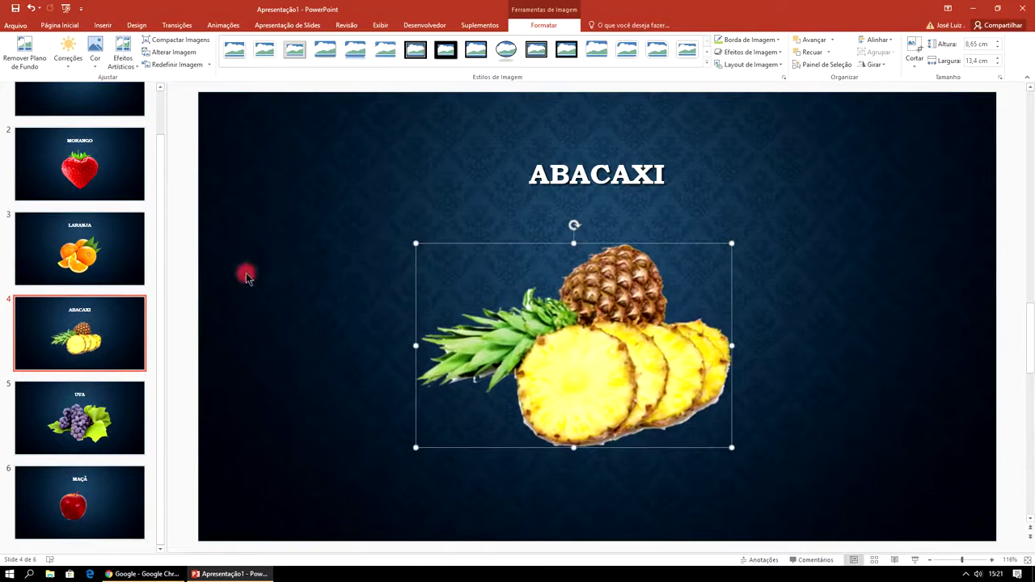
- On the FRUTAS slide, drag the banner image in from the restored PowerPoint Aula2 folder
click(97, 107)
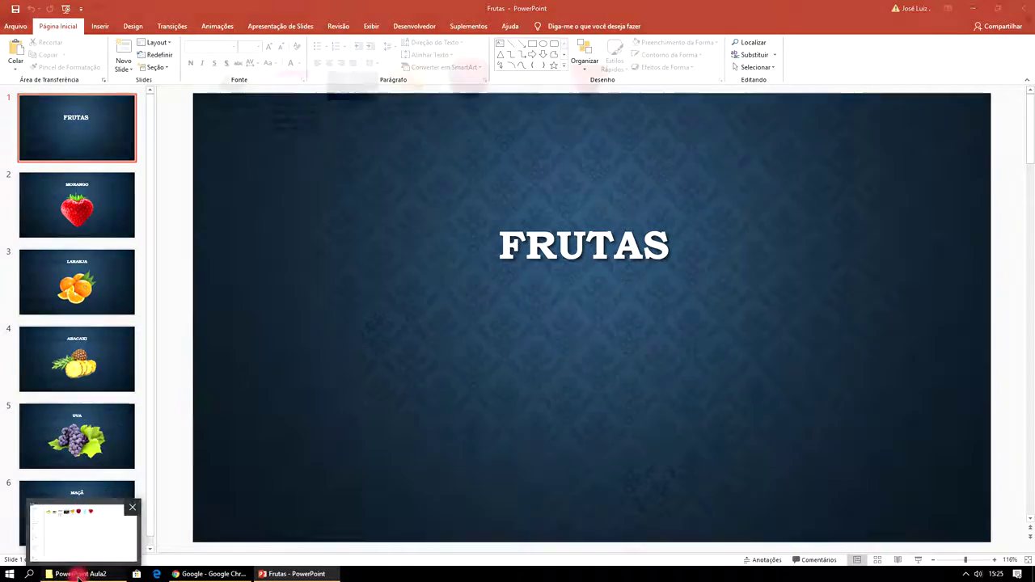
click(77, 574)
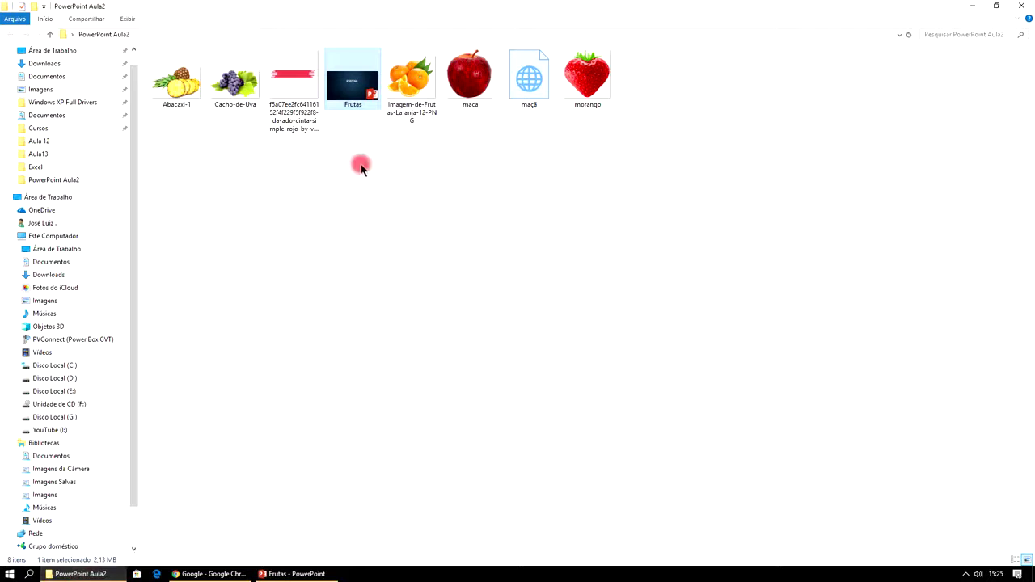
click(997, 7)
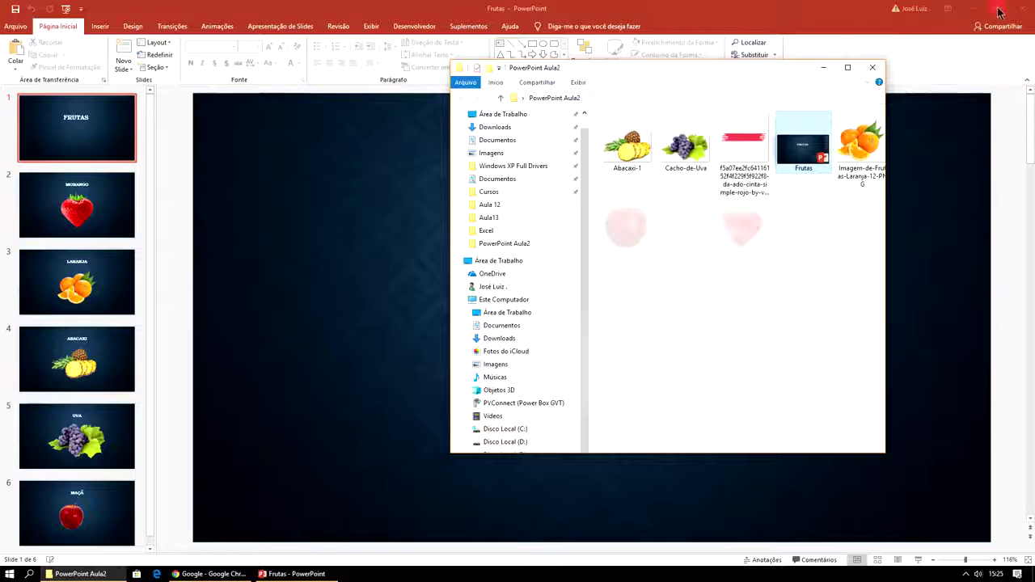
drag(743, 139, 377, 366)
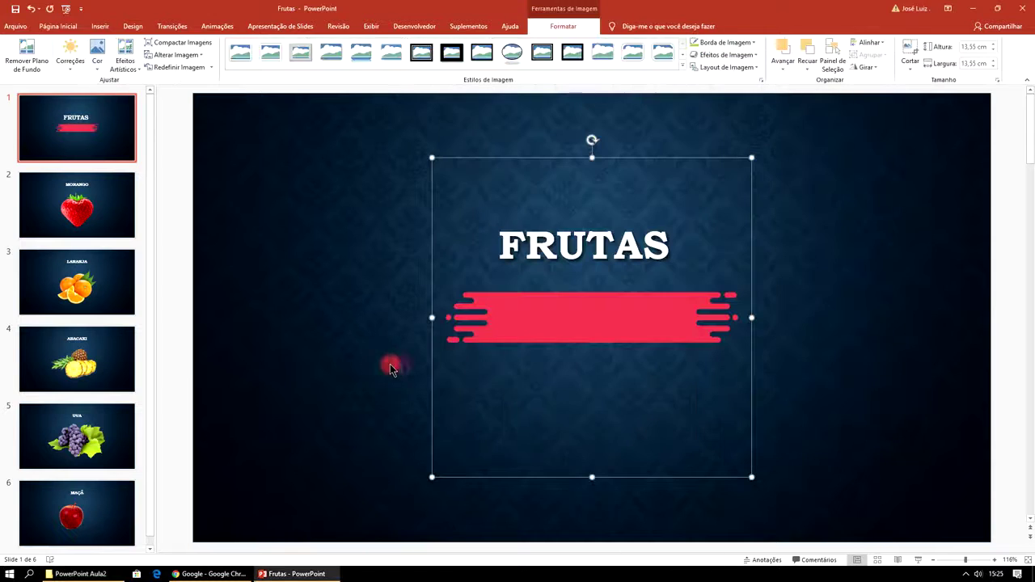
- Place the banner in the slide's bottom-left corner and stretch it to the right edge
drag(610, 327, 368, 507)
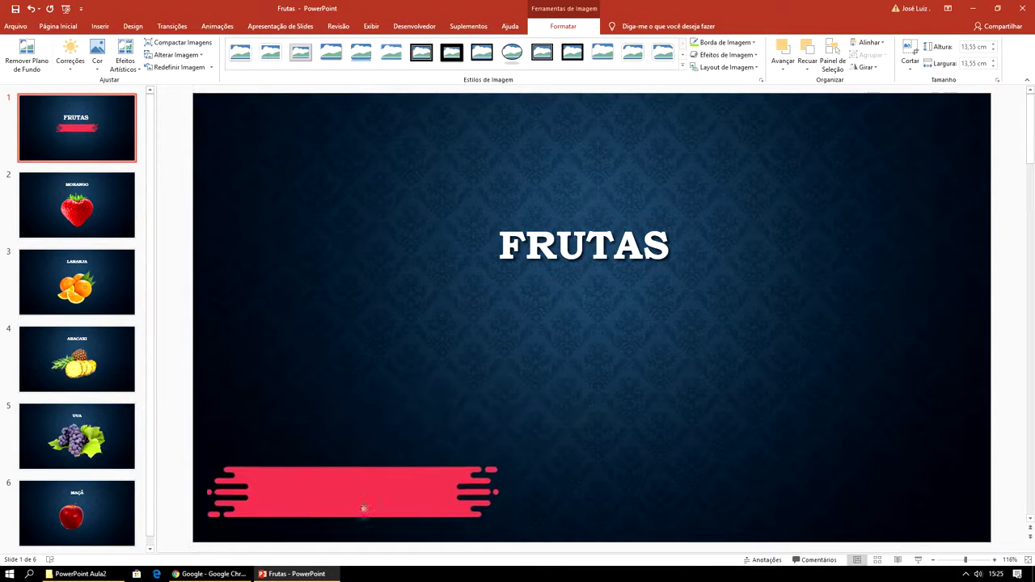
drag(368, 508, 357, 519)
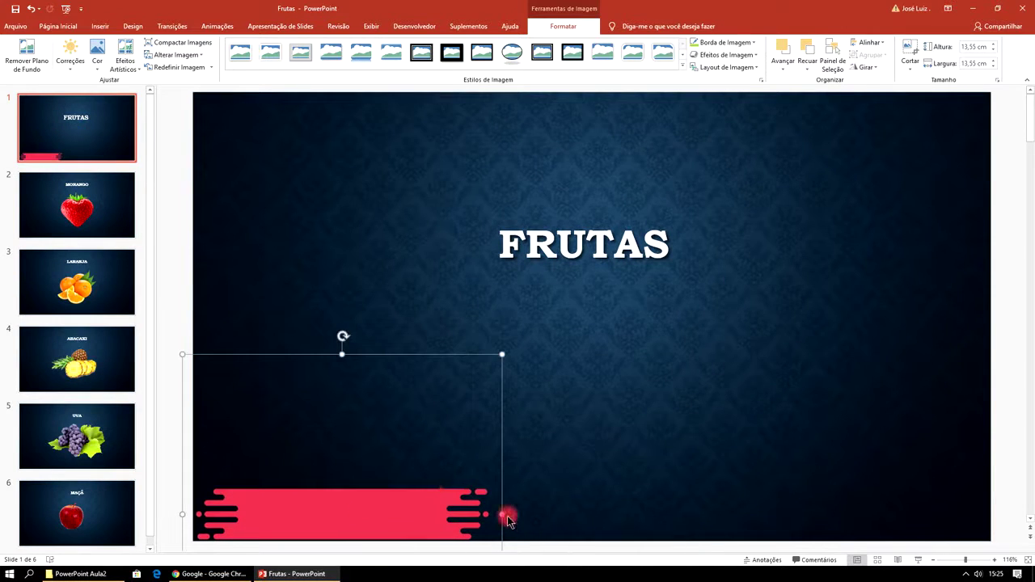
drag(505, 515, 969, 520)
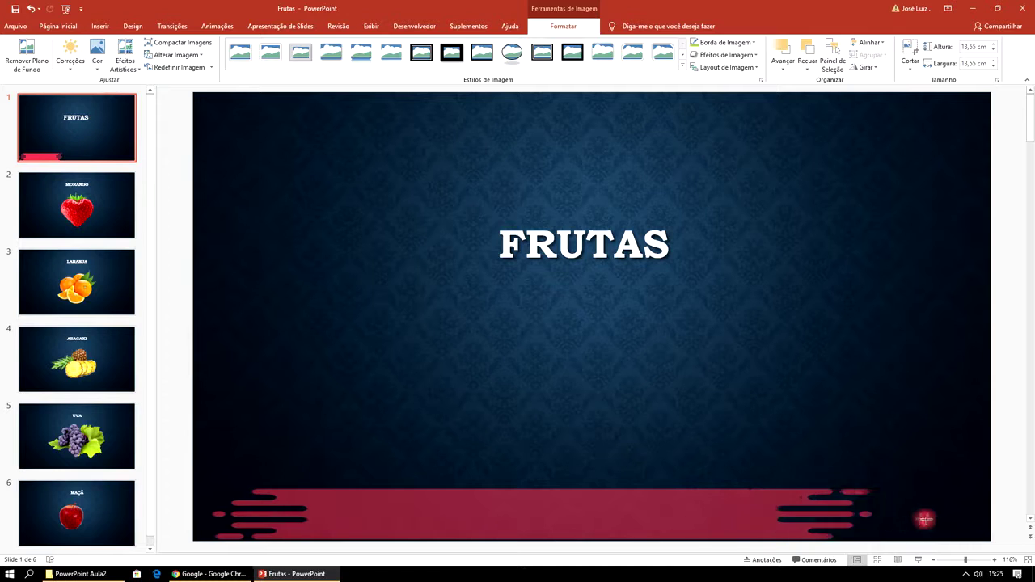
drag(968, 519, 1025, 524)
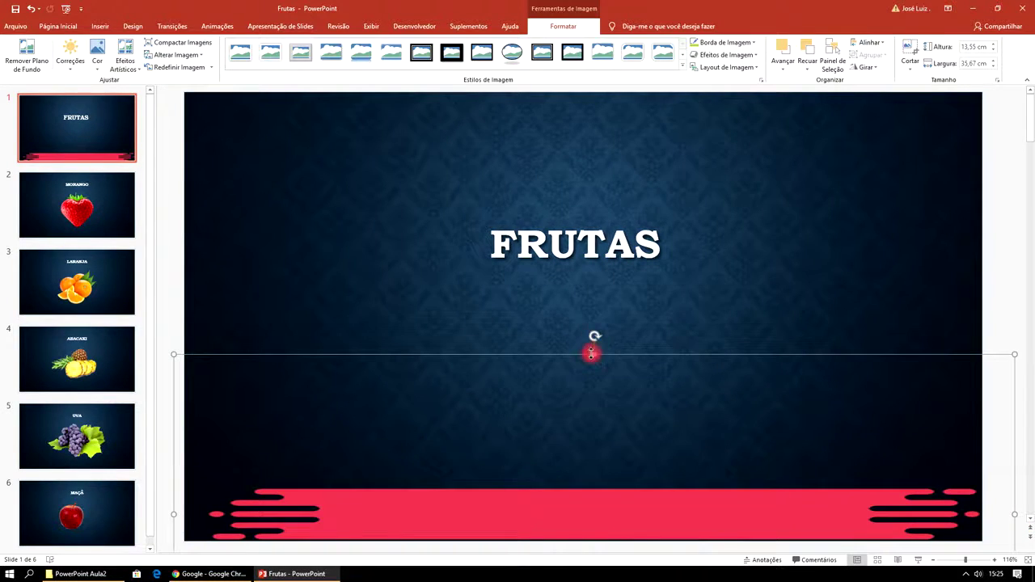
- Make the banner about 24.38 cm tall and settle it along the slide bottom
drag(595, 354, 594, 253)
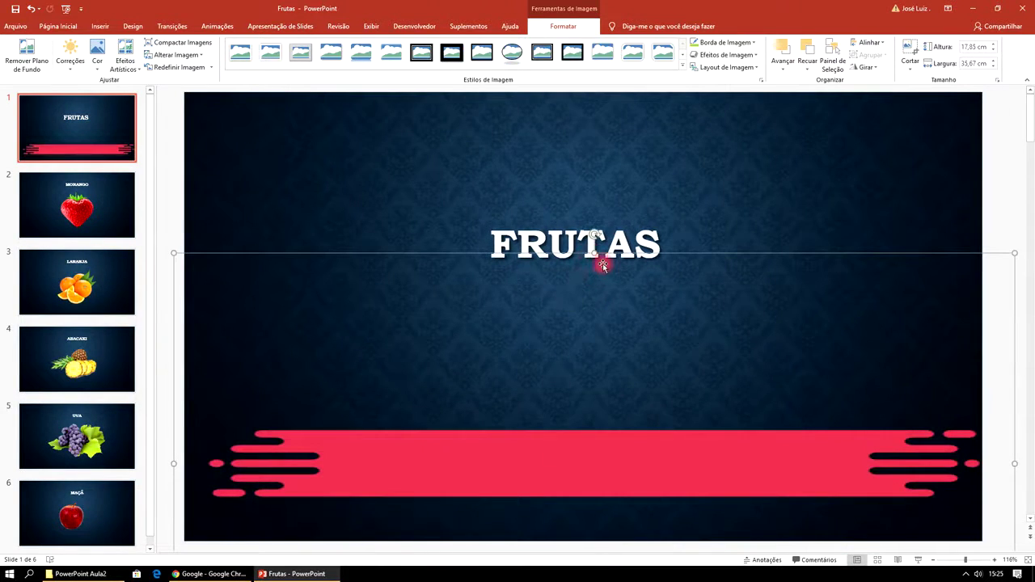
drag(596, 253, 591, 103)
drag(582, 375, 580, 482)
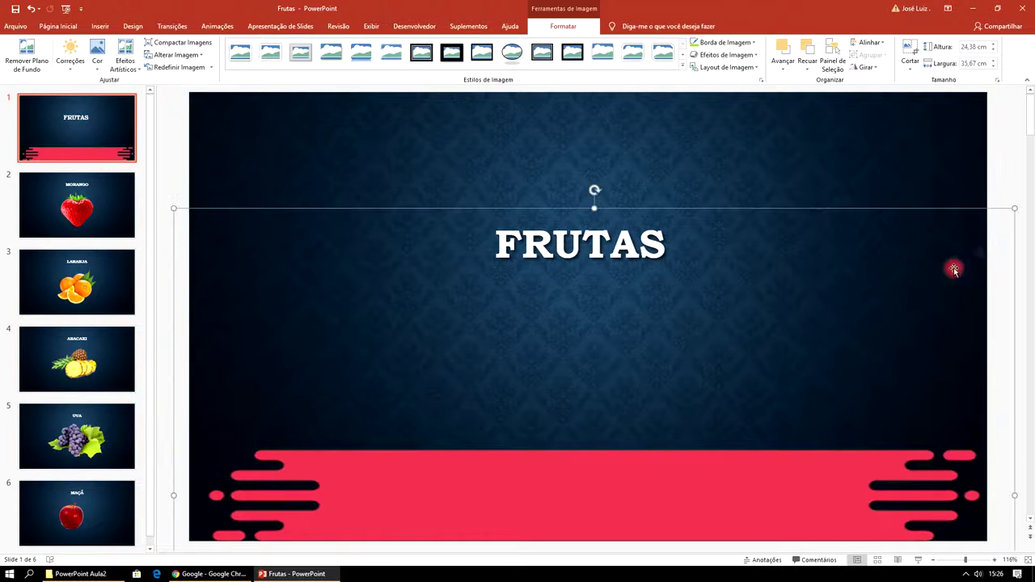
click(1006, 168)
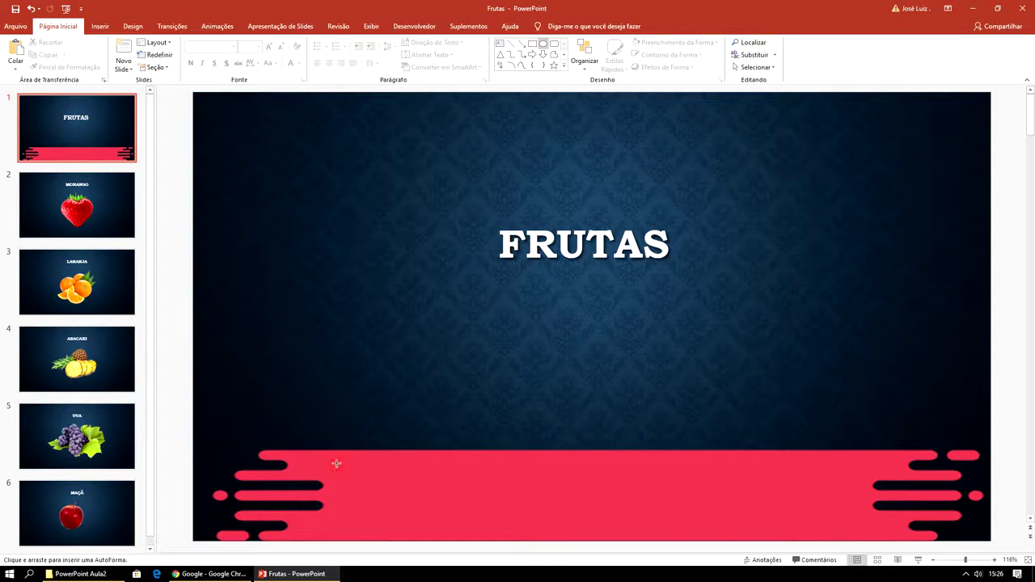
- Draw a green circle on the banner's left part, undo a stray paste, and duplicate it
drag(334, 459, 425, 540)
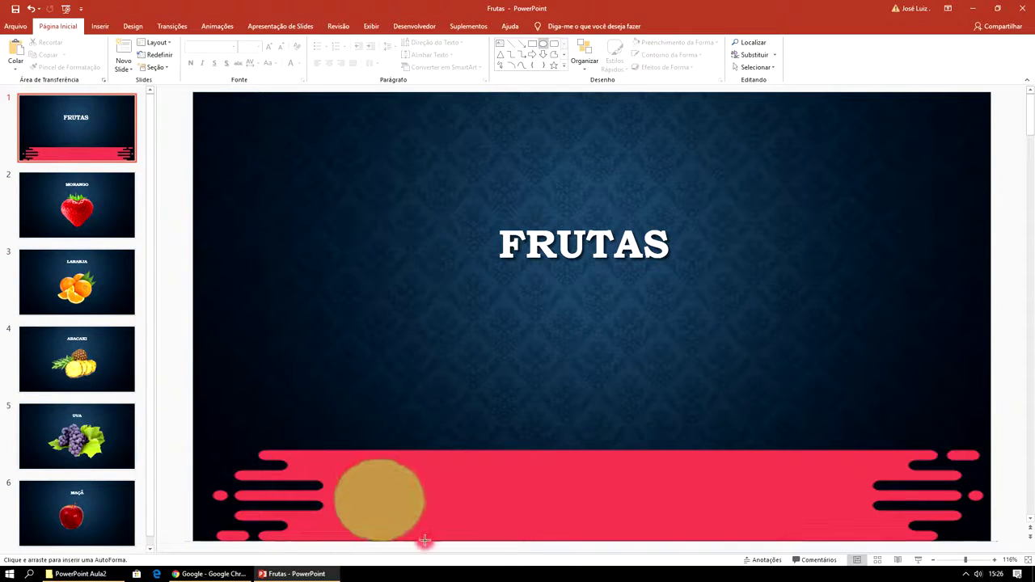
drag(397, 508, 397, 500)
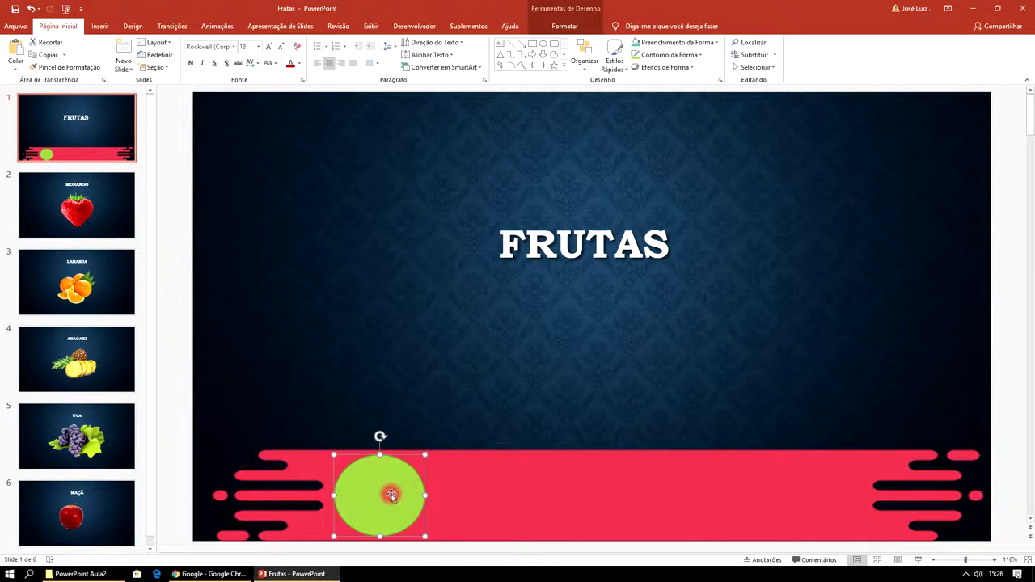
key(ctrl+v)
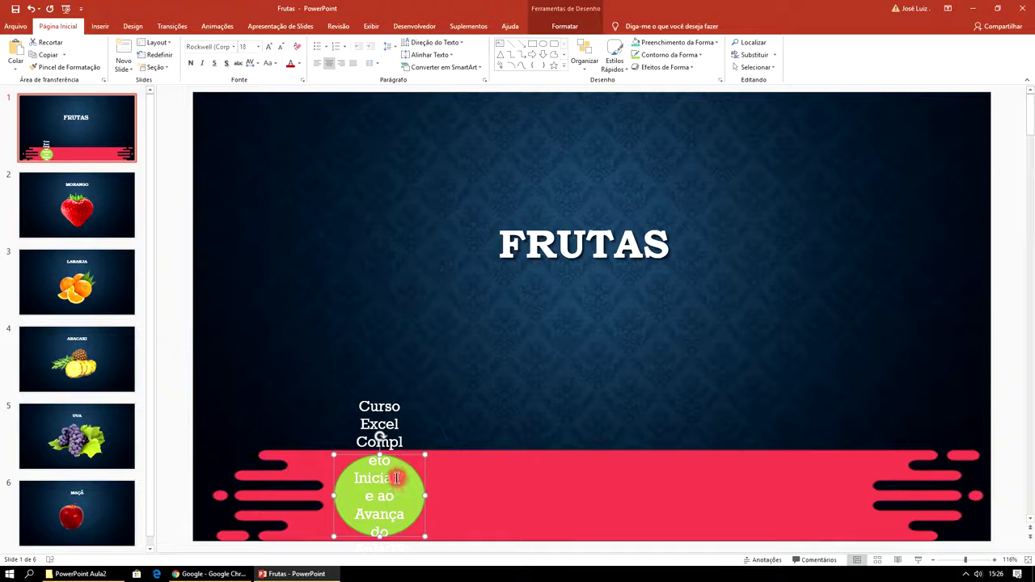
key(ctrl+z)
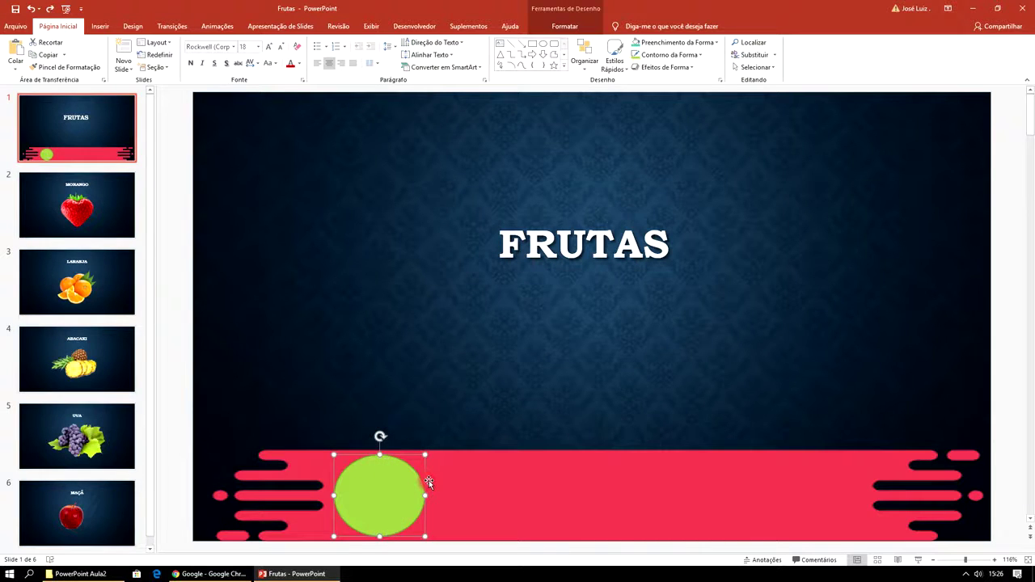
key(ctrl+v)
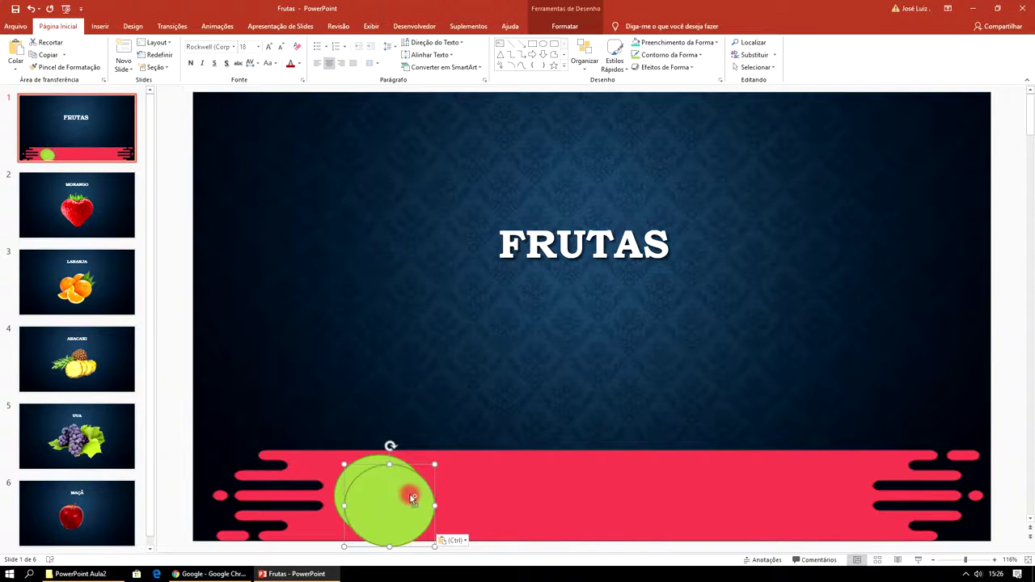
- Paste two more circle copies and line all five green circles up in a row across the red banner
scroll(412, 499, down, 3)
key(ctrl+v)
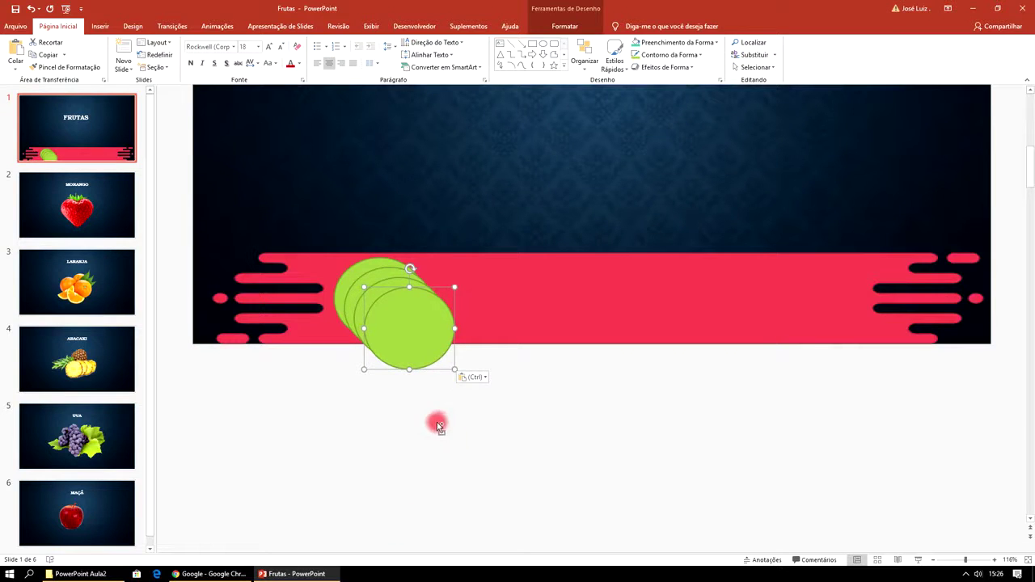
key(ctrl+v)
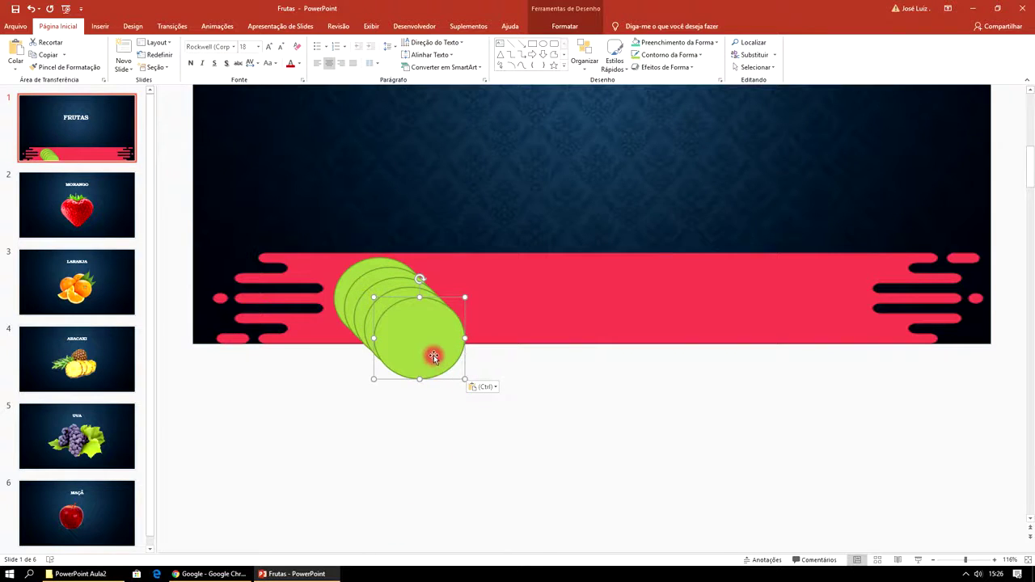
drag(428, 342, 832, 310)
click(550, 321)
drag(428, 323, 679, 316)
mouse_move(397, 303)
mouse_down()
mouse_move(554, 440)
mouse_move(474, 280)
mouse_up()
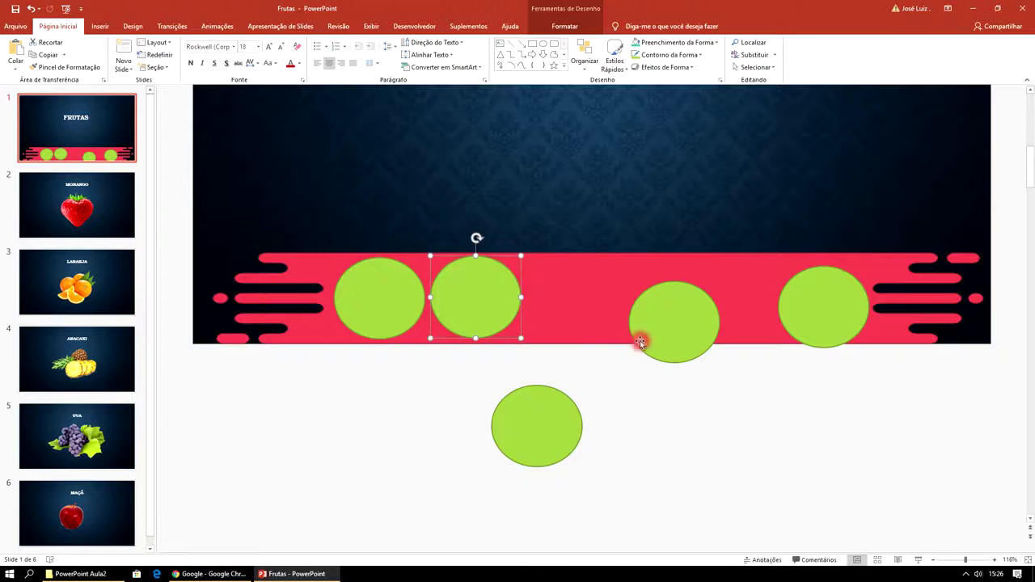
drag(665, 334, 562, 304)
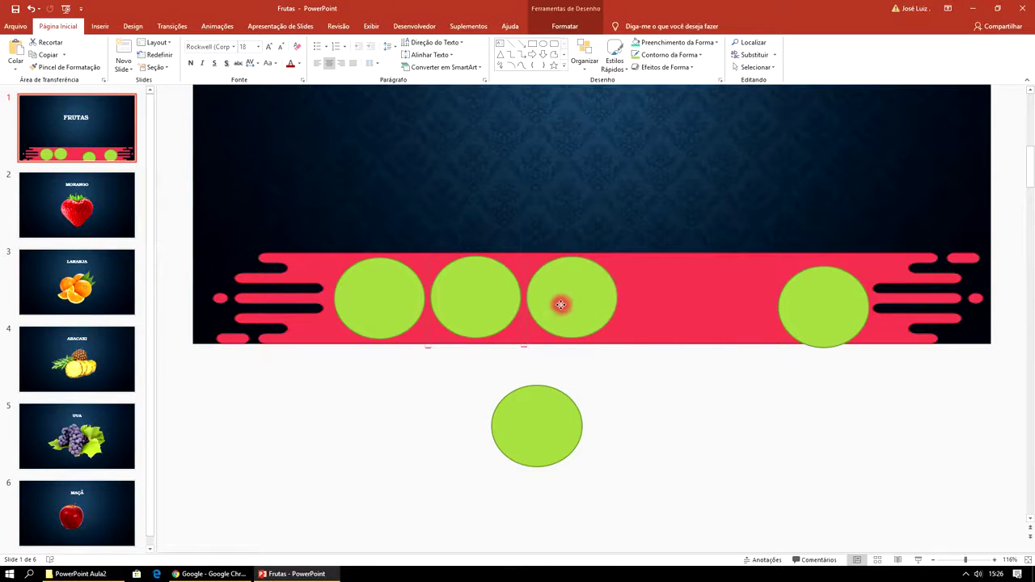
drag(810, 304, 655, 293)
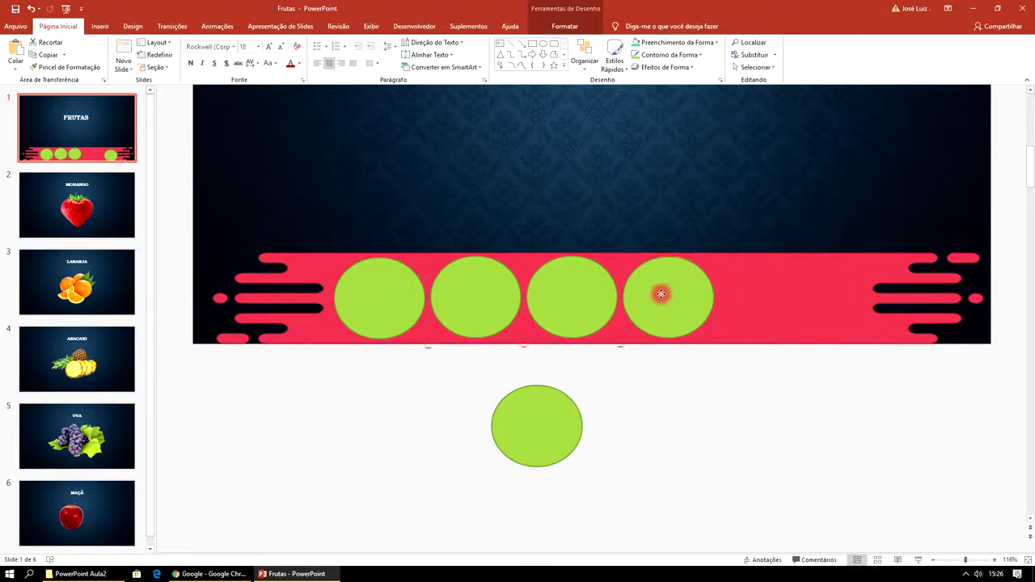
drag(549, 419, 774, 291)
click(844, 400)
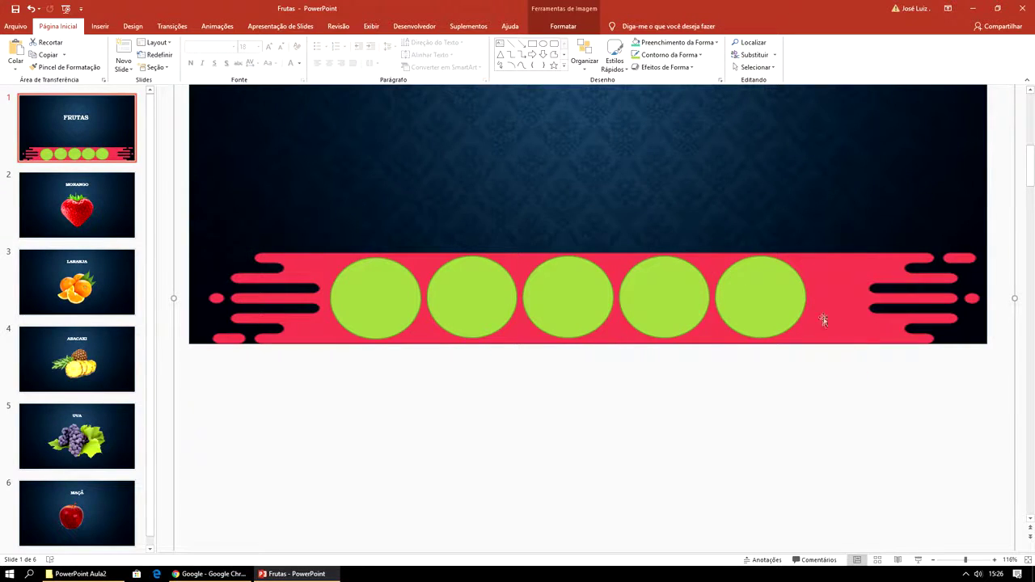
scroll(969, 260, up, 3)
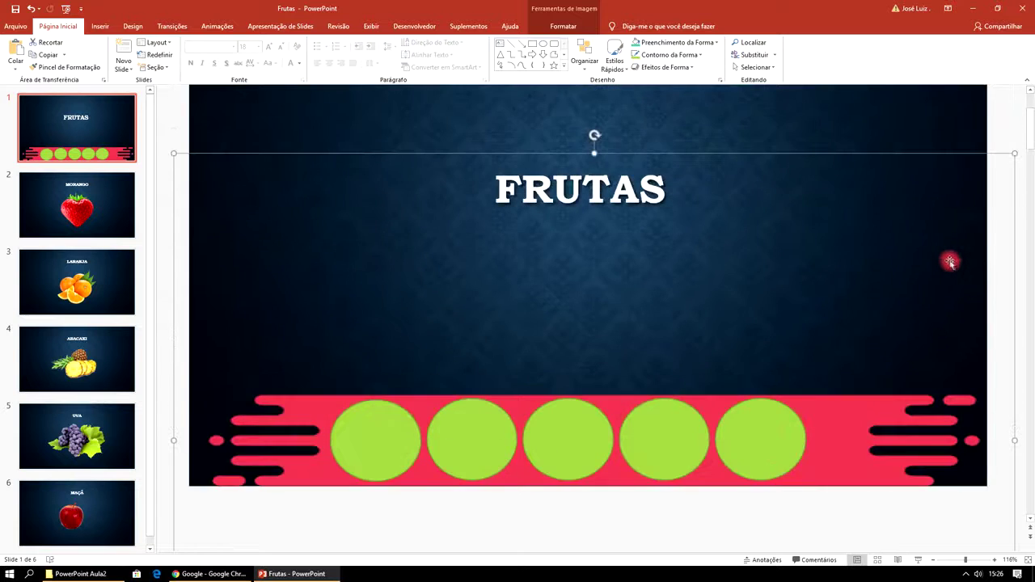
- Nudge circles two to five left so all five sit almost touching, then bring up the Shapes gallery
scroll(781, 278, up, 1)
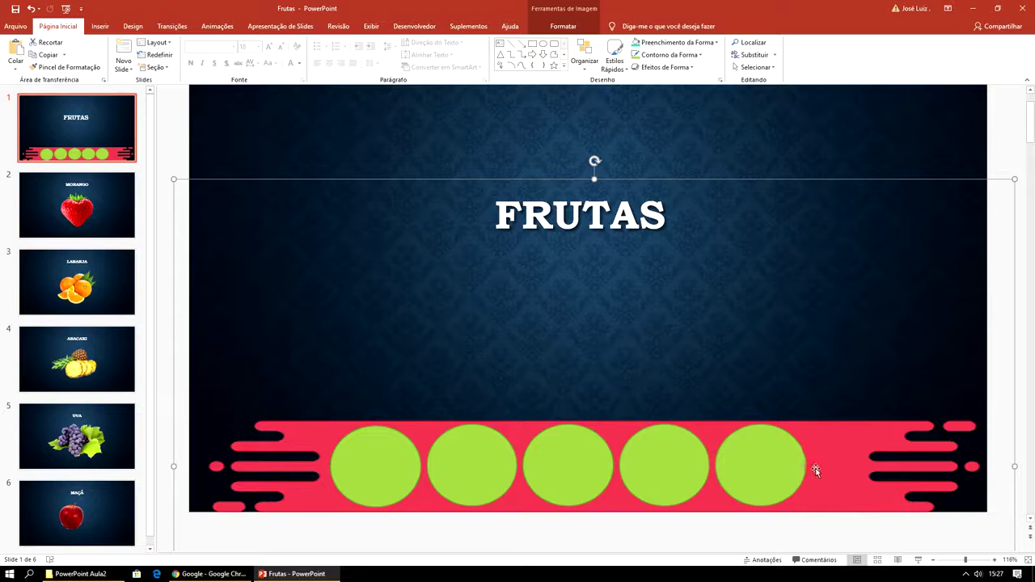
click(467, 459)
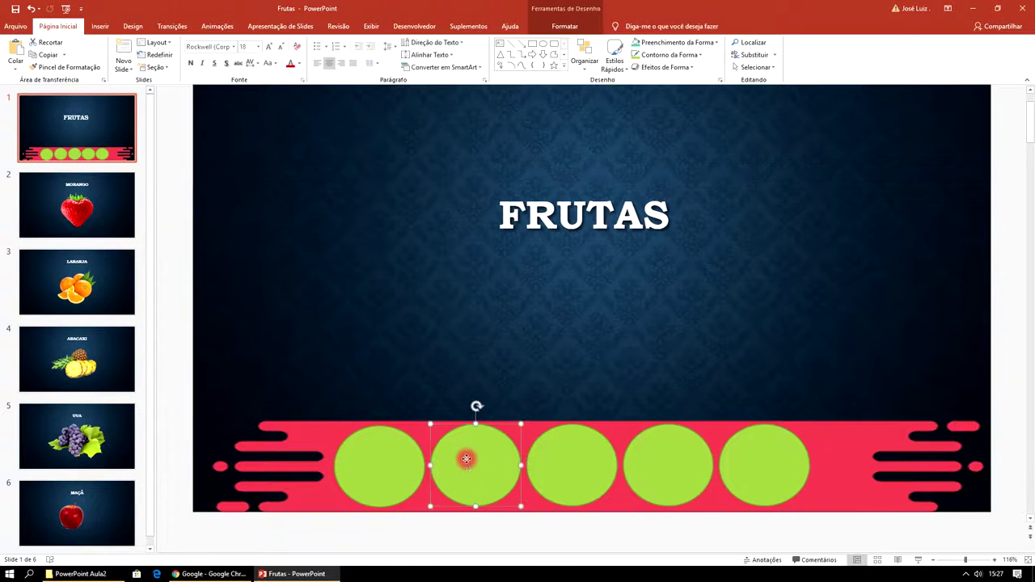
drag(466, 459, 460, 459)
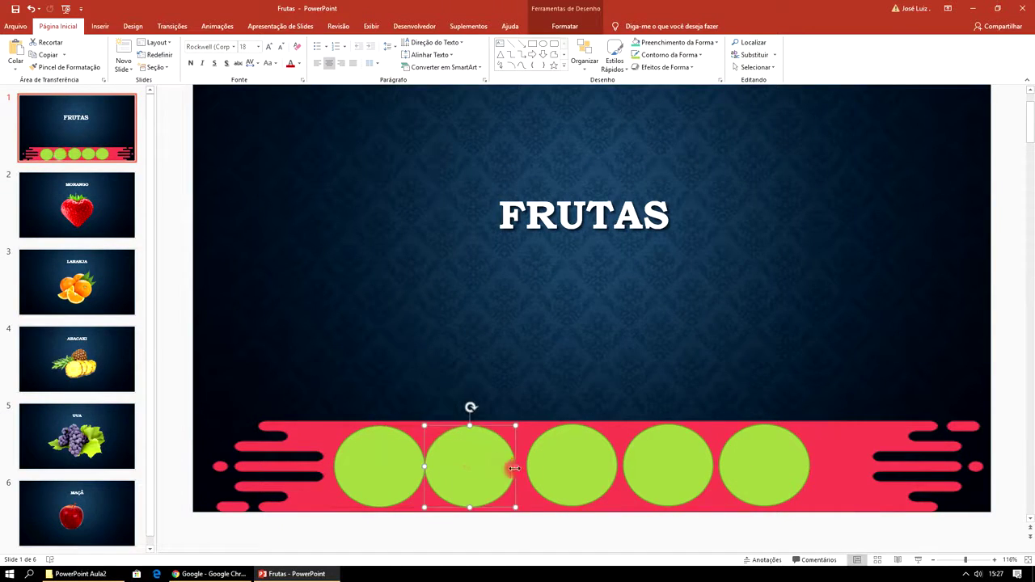
drag(563, 469, 551, 469)
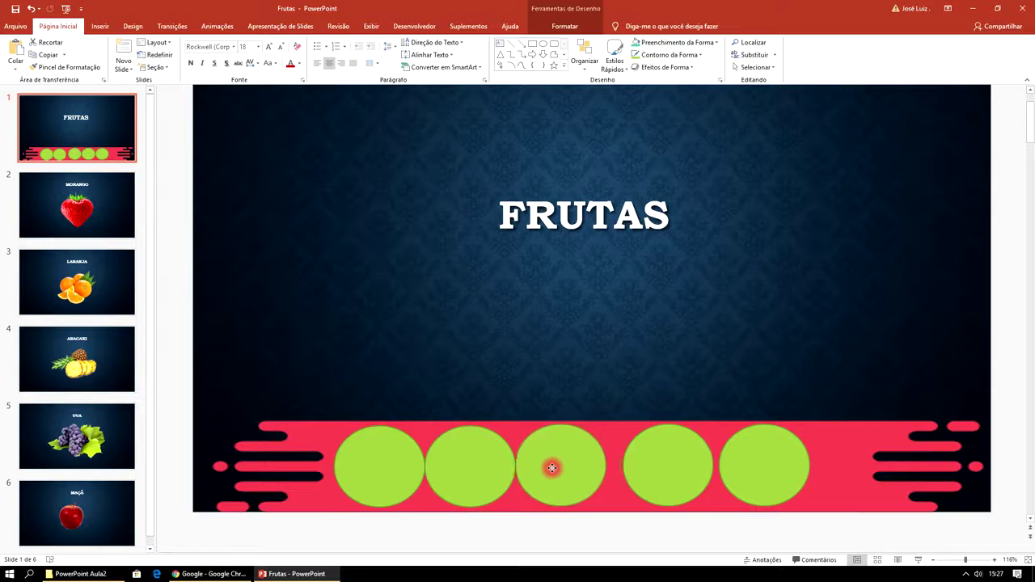
drag(658, 469, 640, 466)
drag(743, 465, 717, 465)
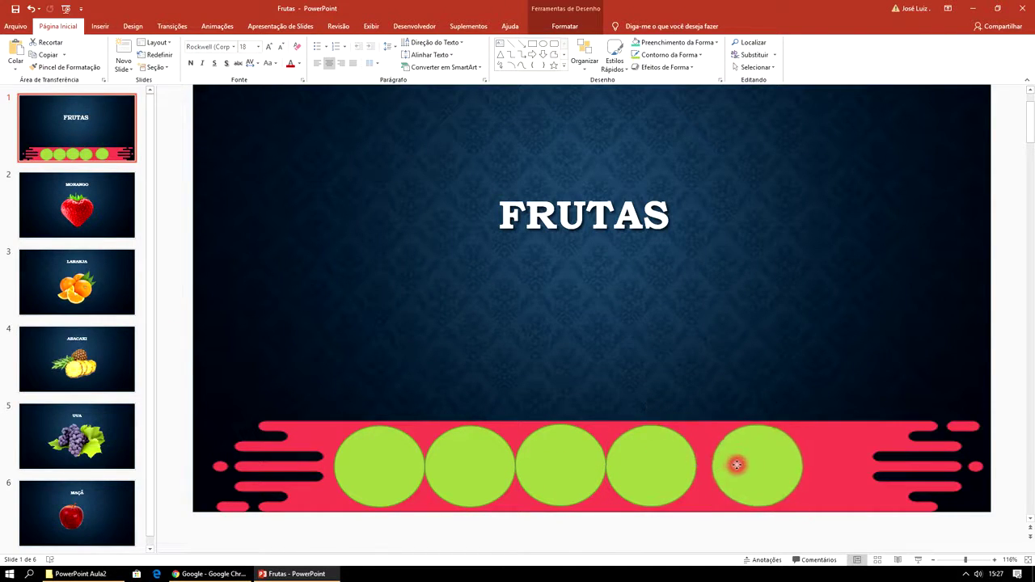
click(733, 314)
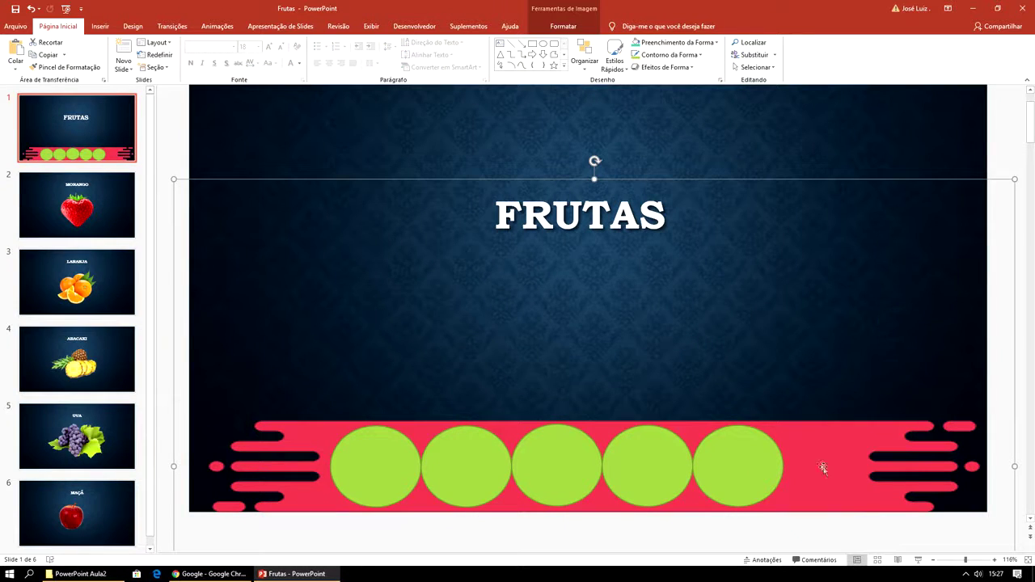
click(563, 66)
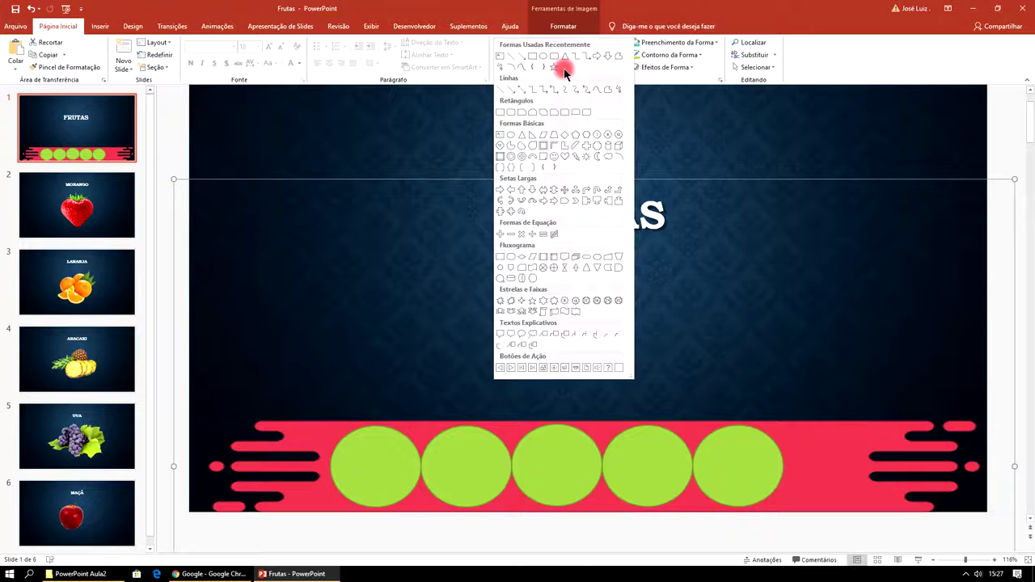
- Draw a Home action button linked to the first slide at the banner's right end and style it pink
click(544, 366)
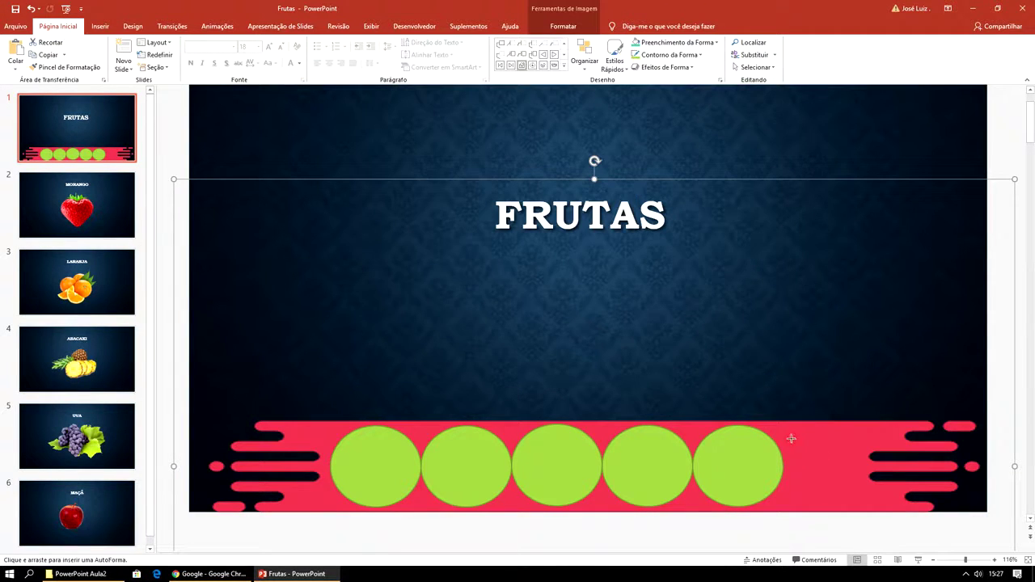
drag(825, 470, 864, 508)
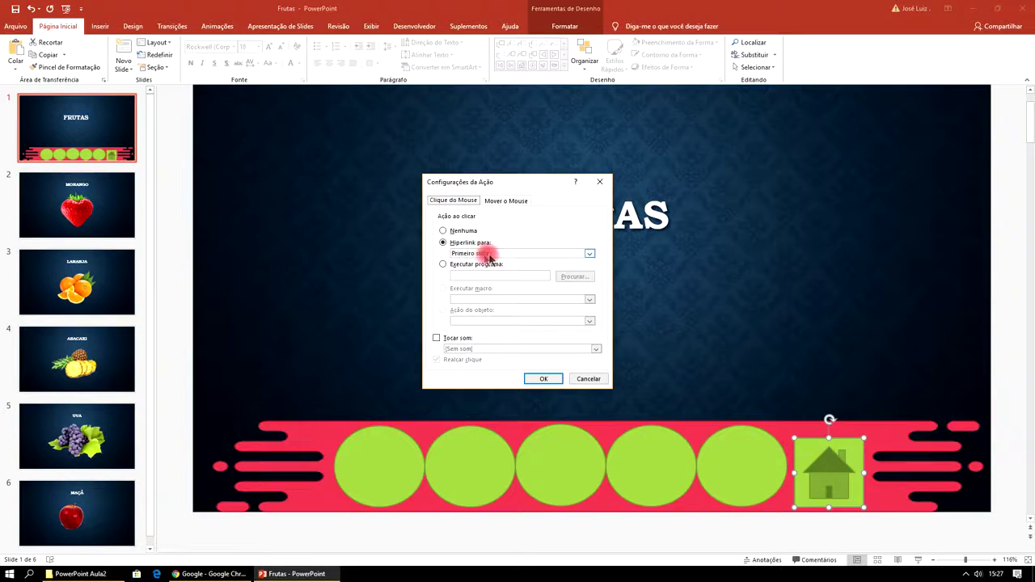
click(544, 378)
drag(839, 485, 839, 477)
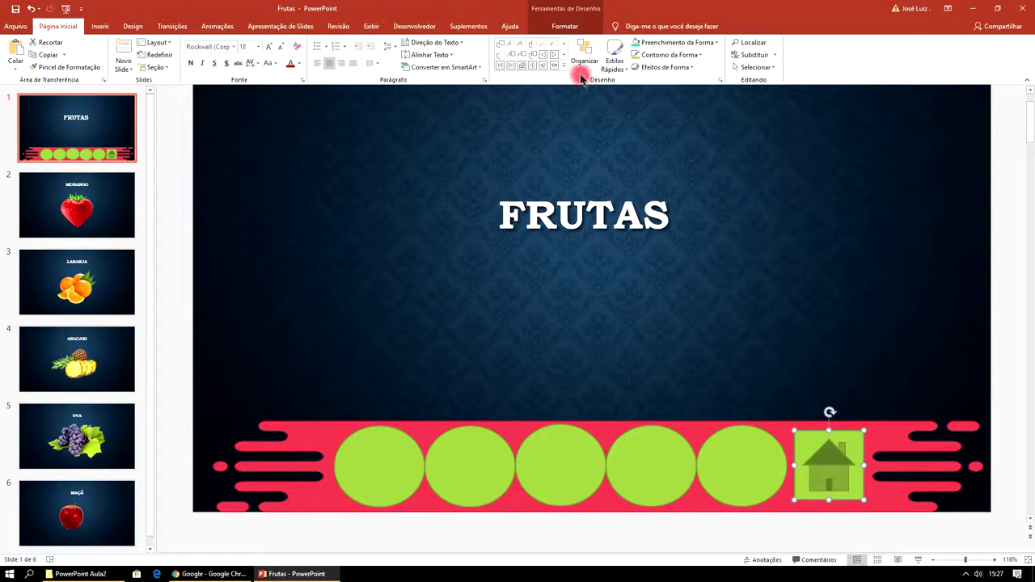
click(566, 26)
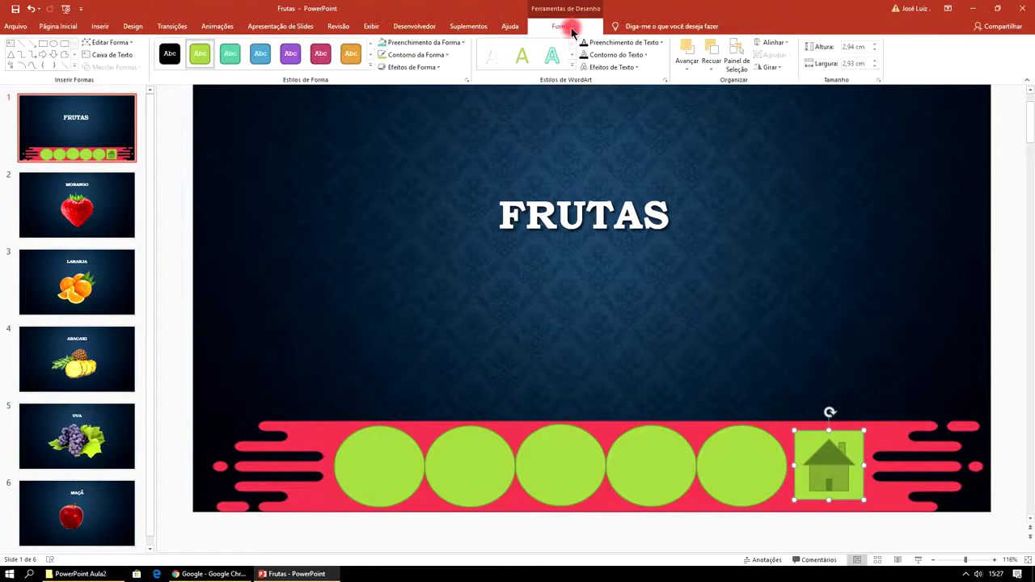
click(320, 63)
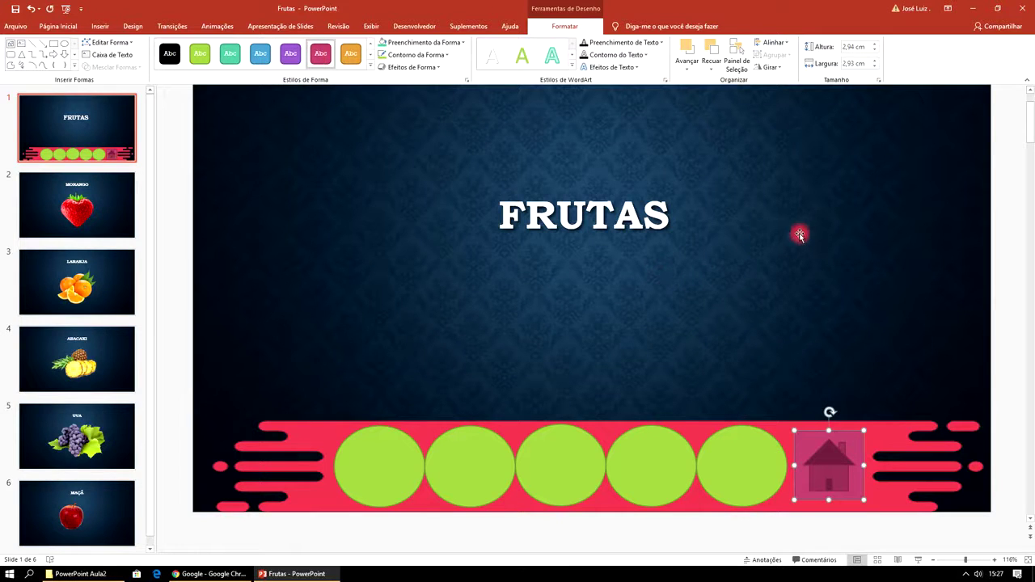
click(771, 200)
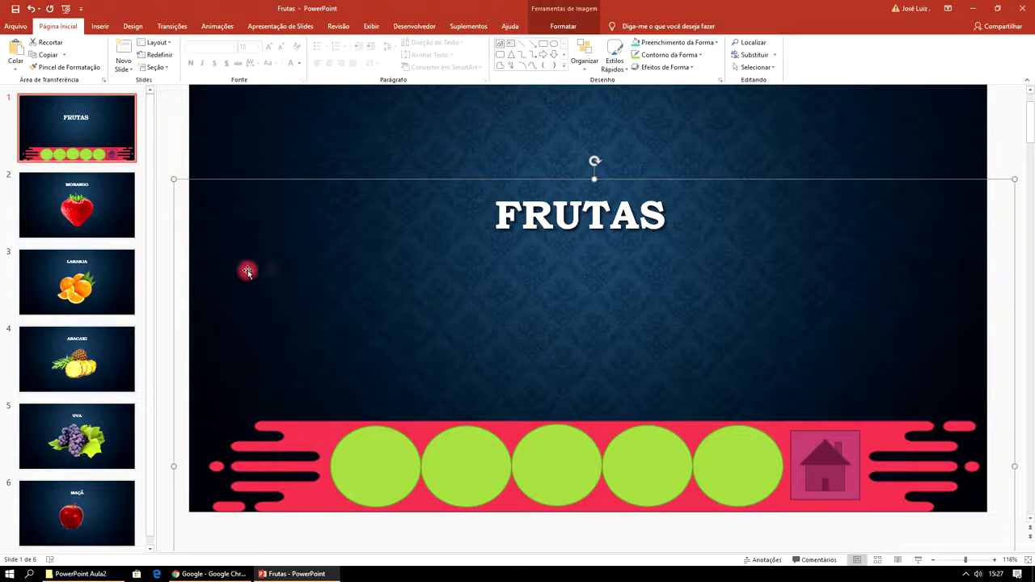
- Fill the first circle with the morango strawberry picture from the desktop's PowerPoint Aula2 folder
click(405, 466)
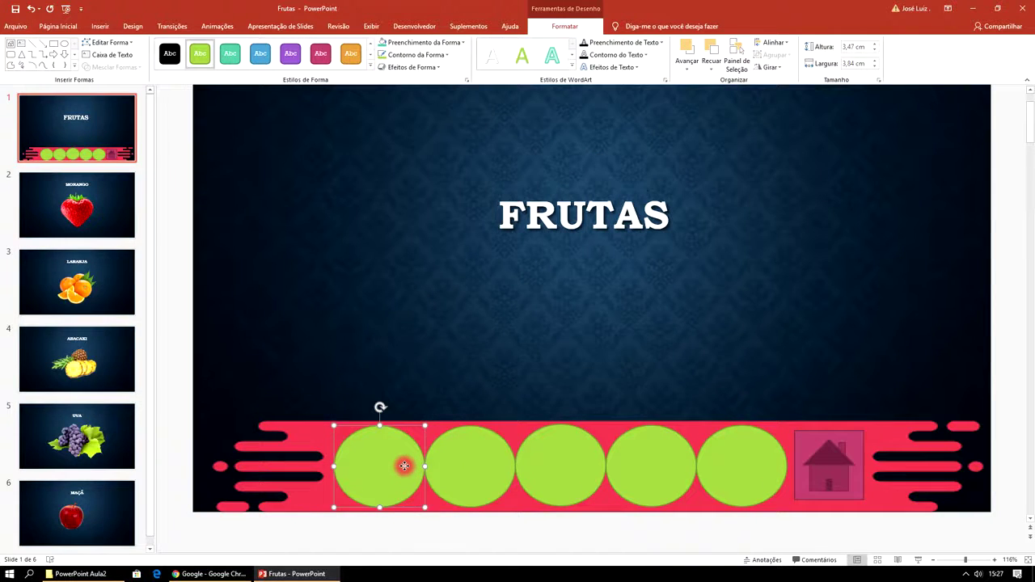
click(462, 43)
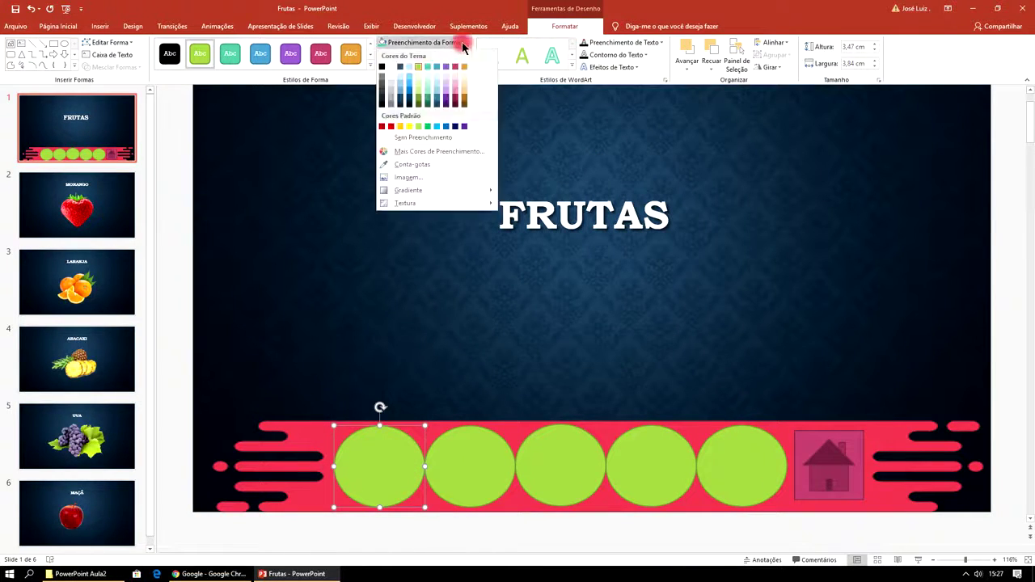
click(409, 178)
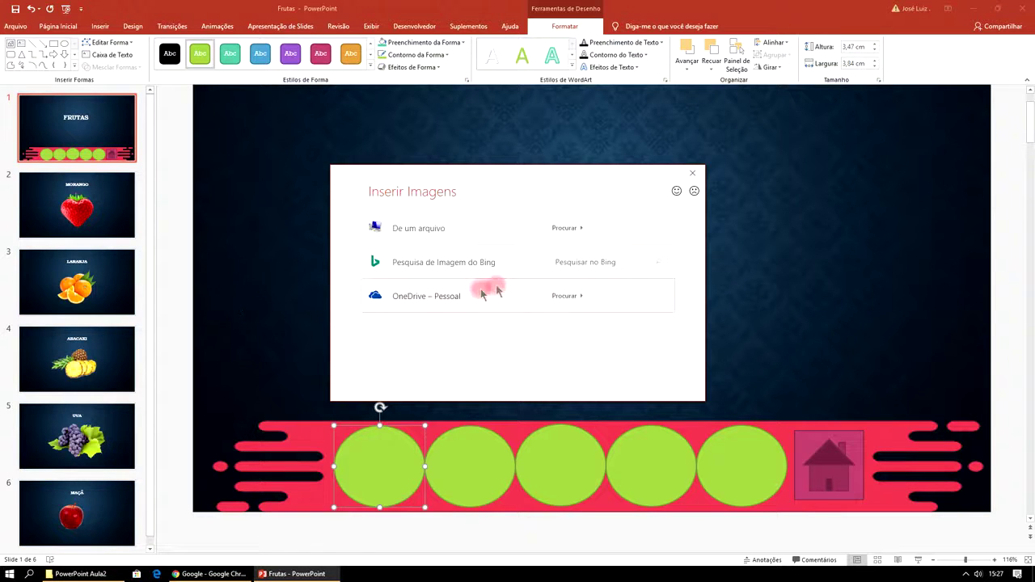
click(575, 229)
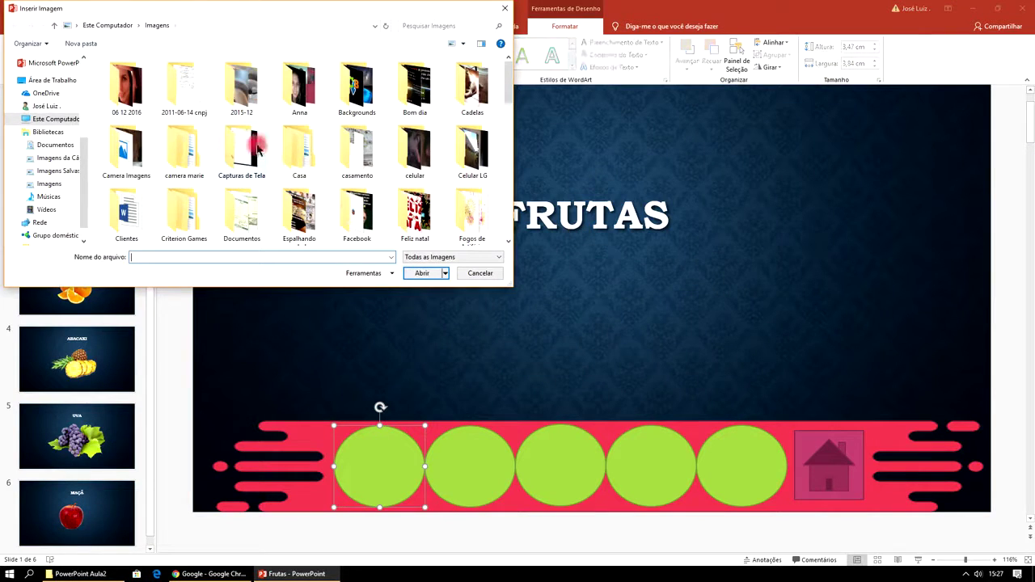
click(52, 80)
double_click(206, 139)
click(423, 93)
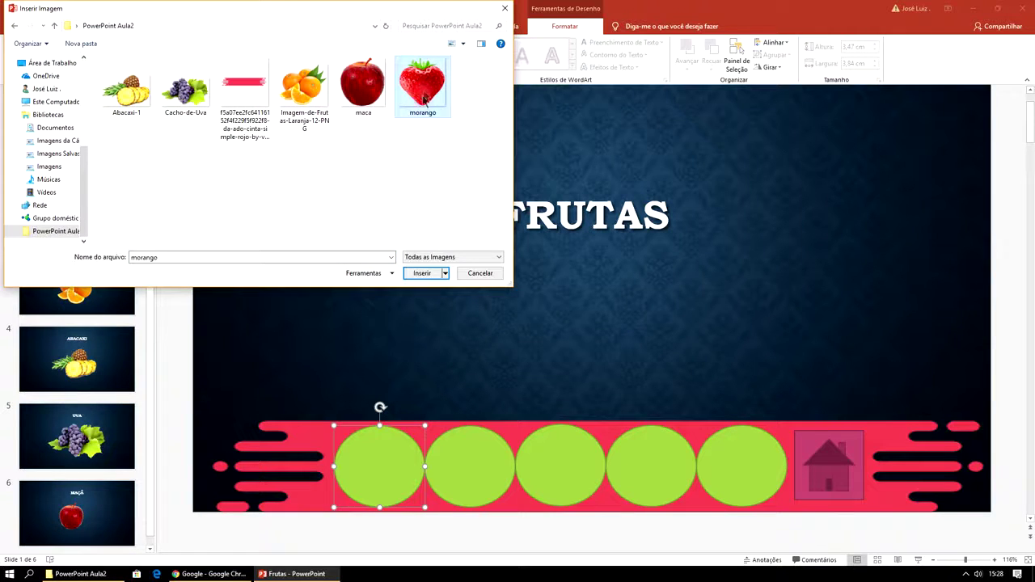
click(422, 273)
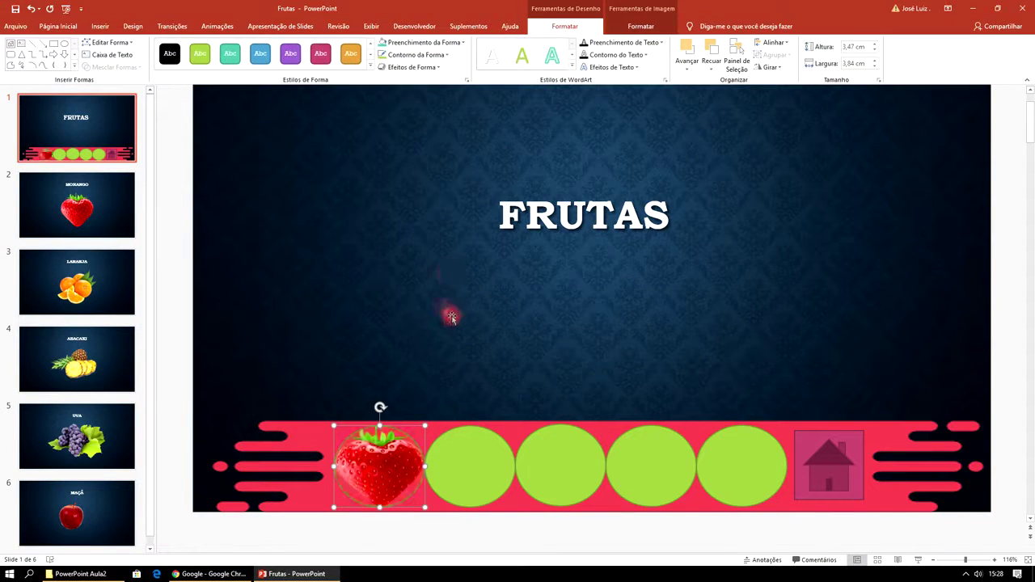
- Fill the second circle with the orange picture from the same folder
click(475, 458)
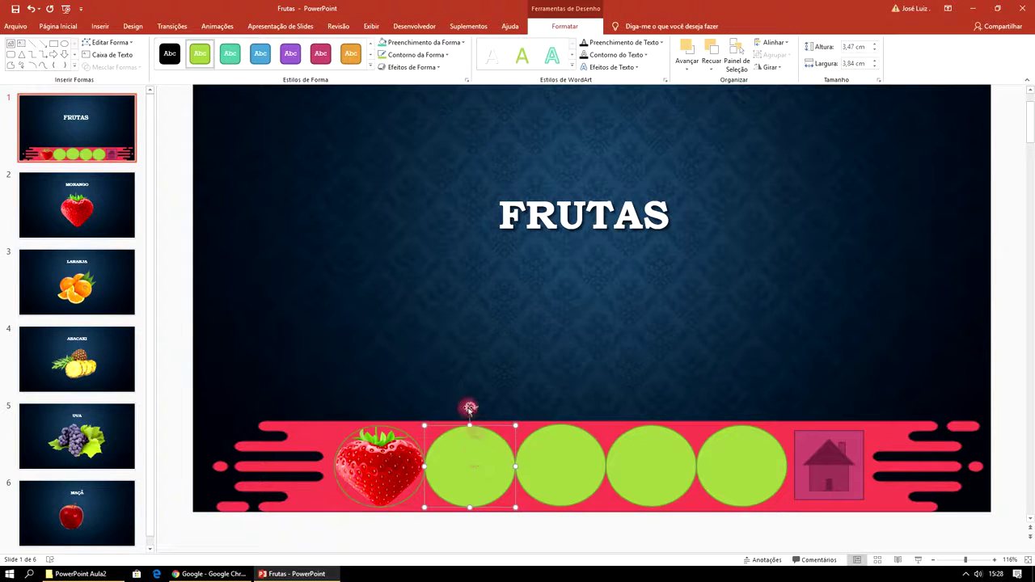
click(439, 42)
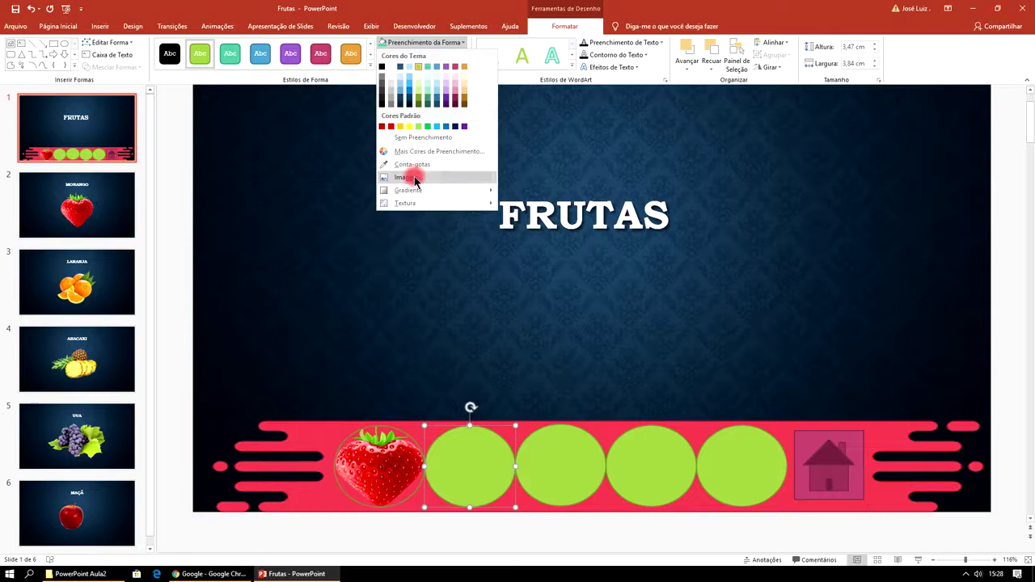
click(415, 180)
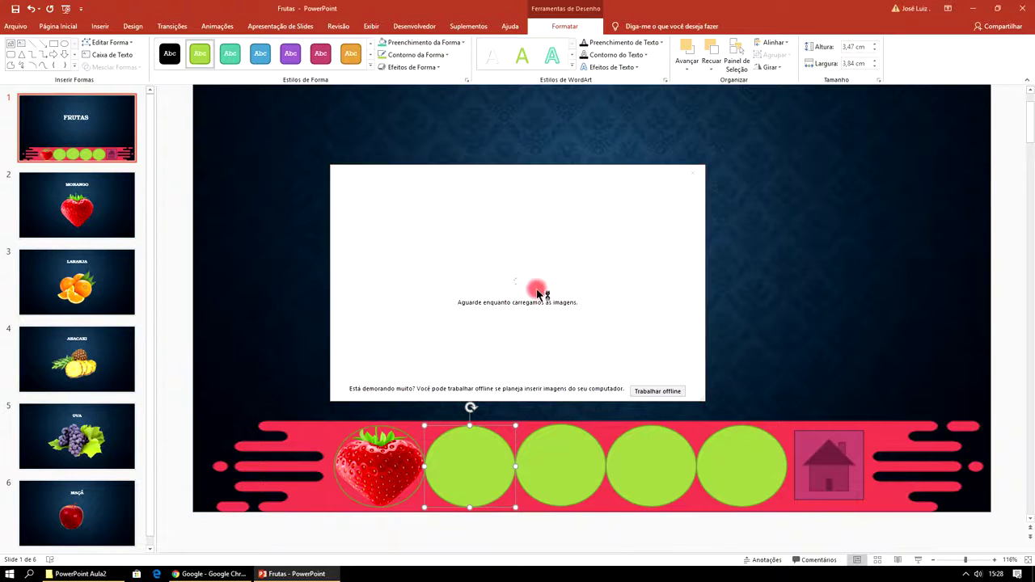
click(563, 228)
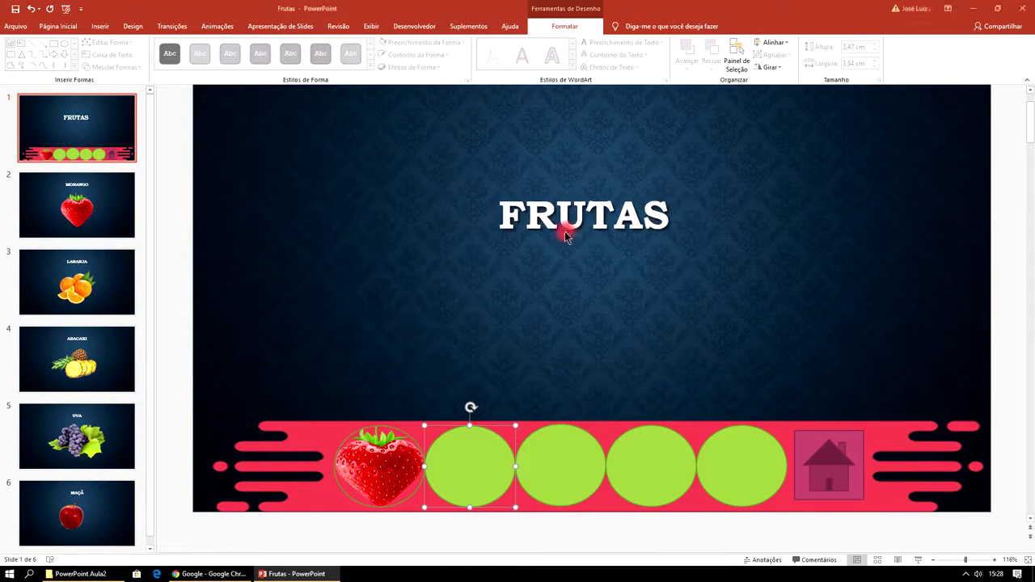
click(318, 132)
click(420, 273)
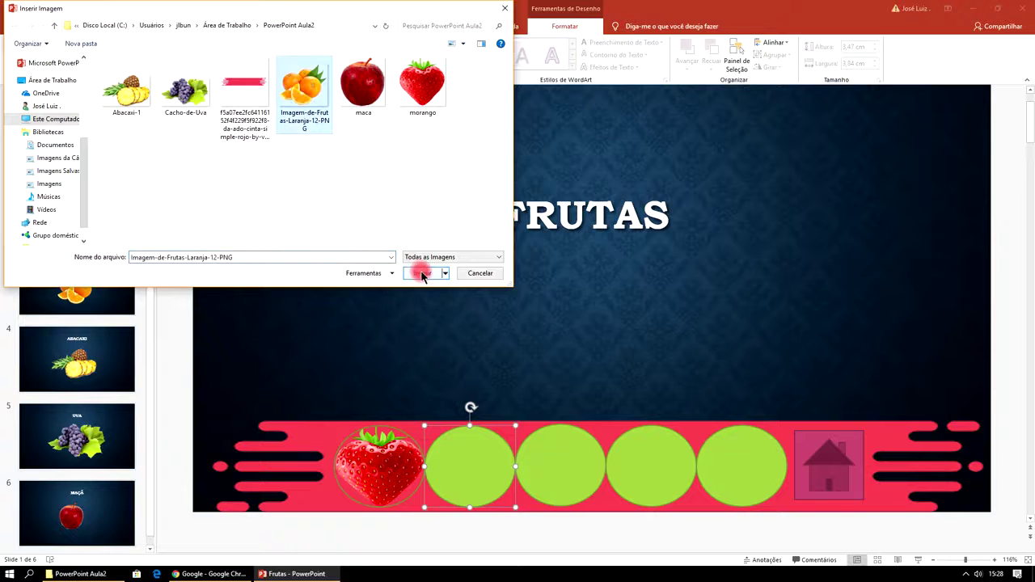
click(568, 472)
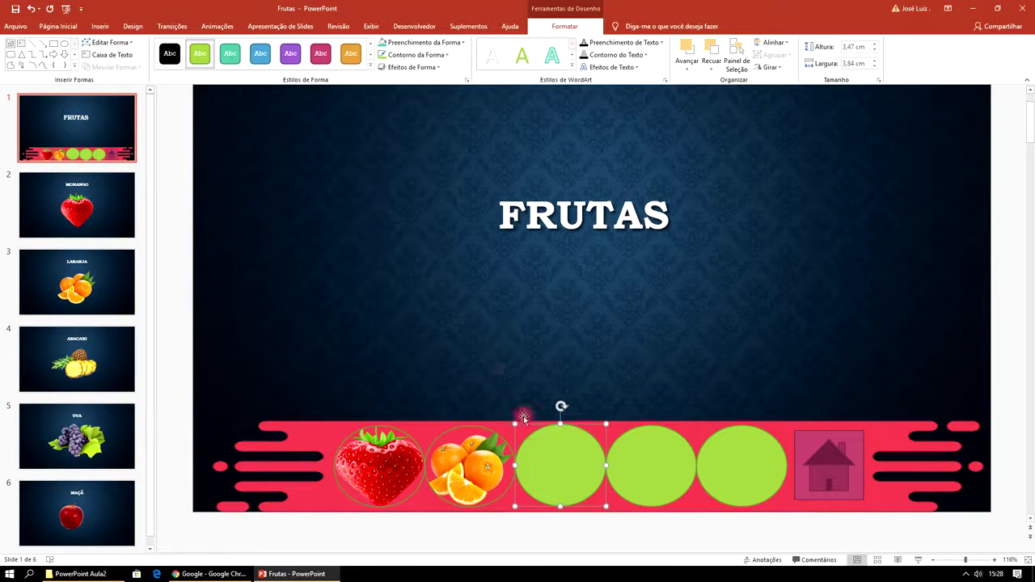
- Fill the third circle with the Abacaxi-1 pineapple picture
click(419, 43)
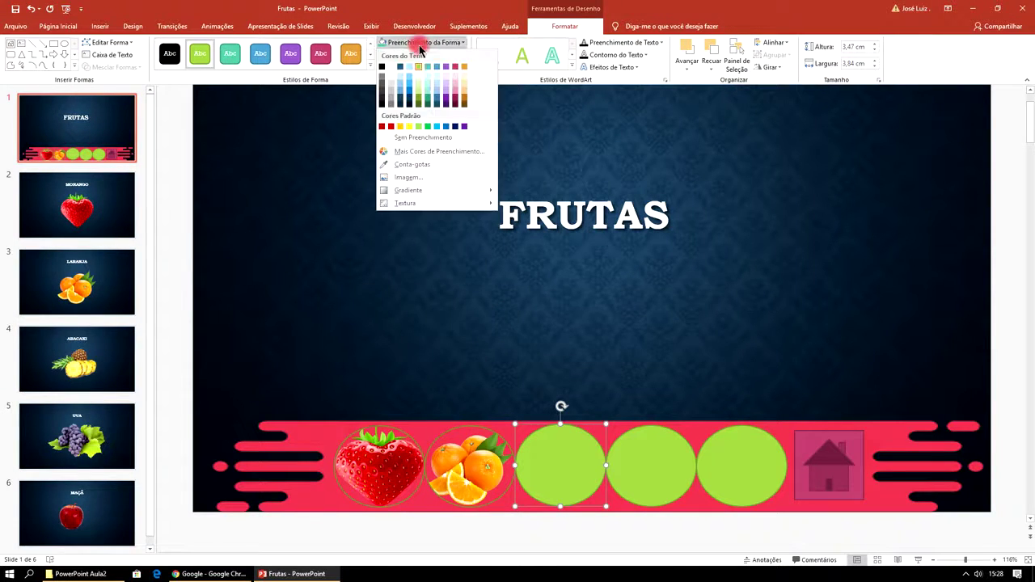
click(424, 177)
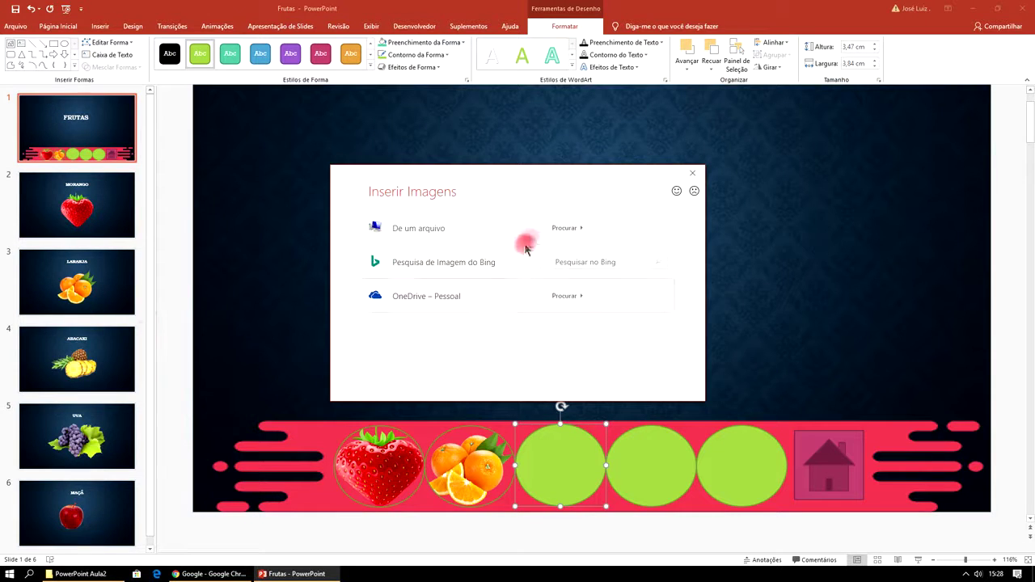
click(565, 230)
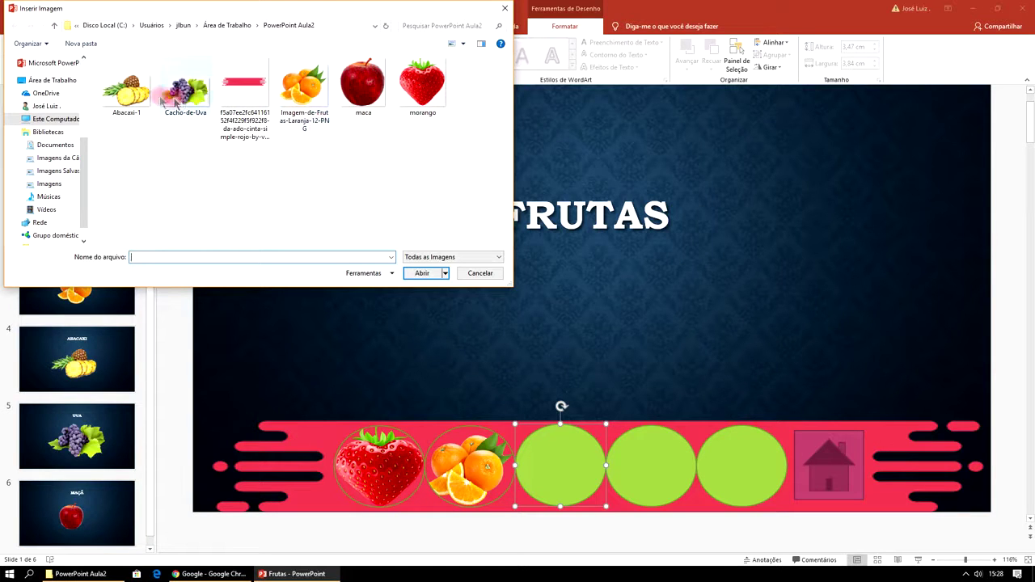
click(134, 93)
click(422, 273)
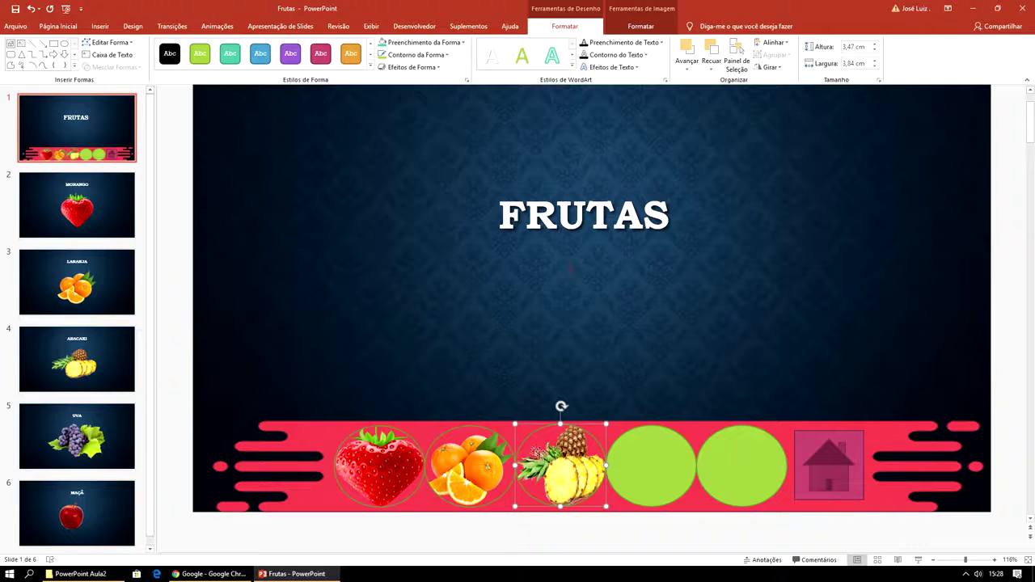
- Fill the fourth circle with the Cacho-de-Uva grapes picture
click(651, 458)
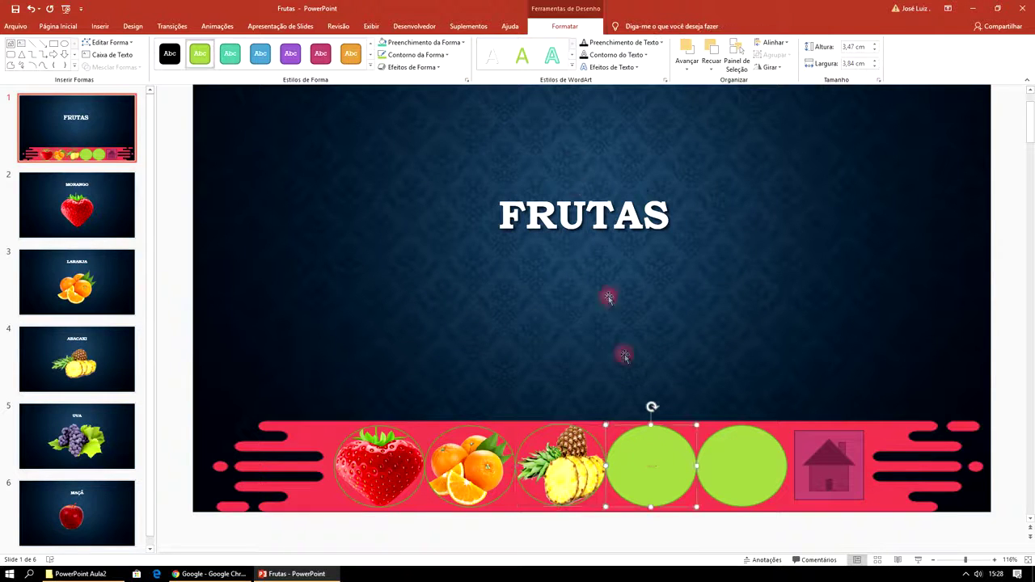
click(436, 45)
click(410, 176)
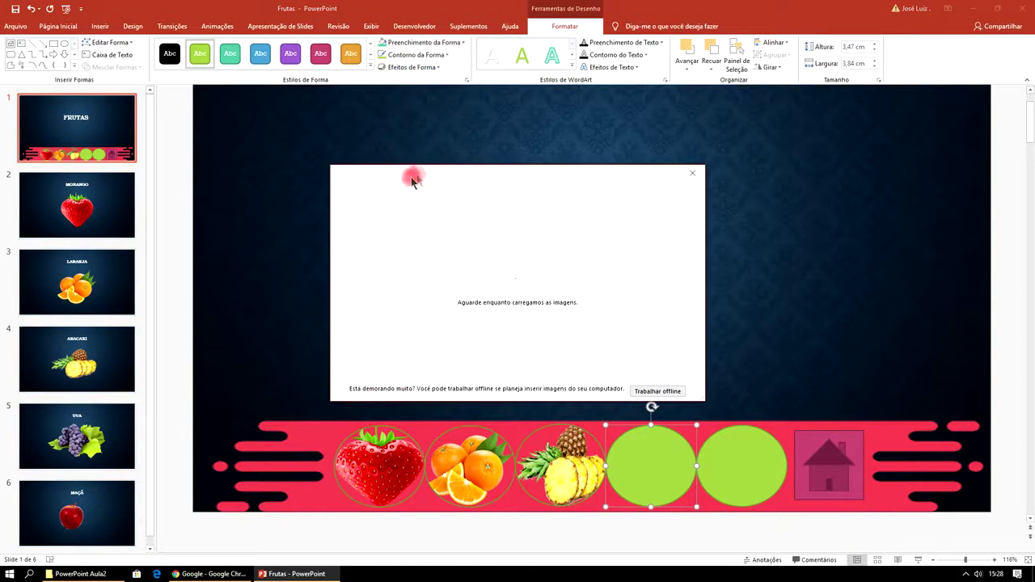
click(561, 230)
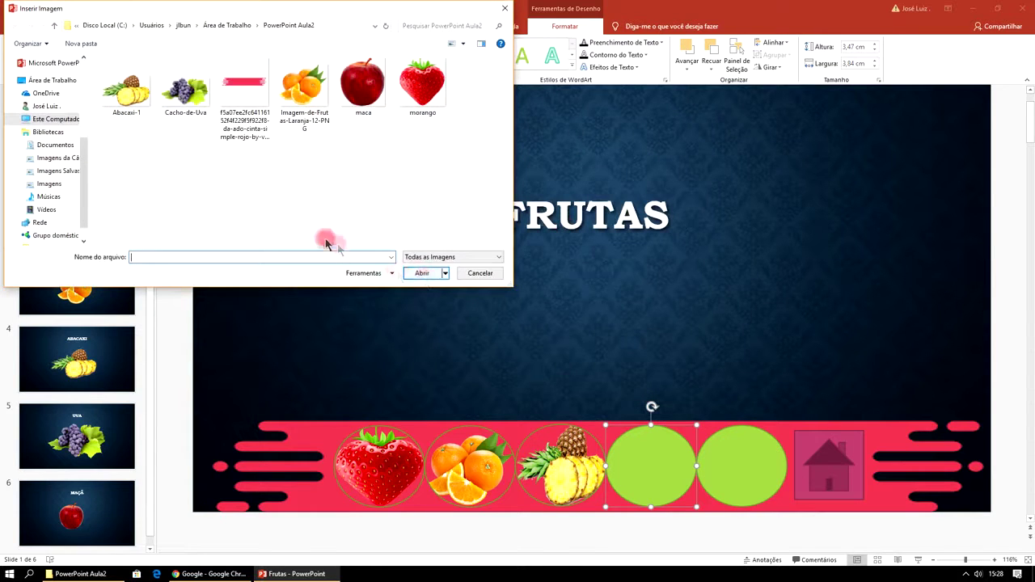
click(186, 89)
click(422, 273)
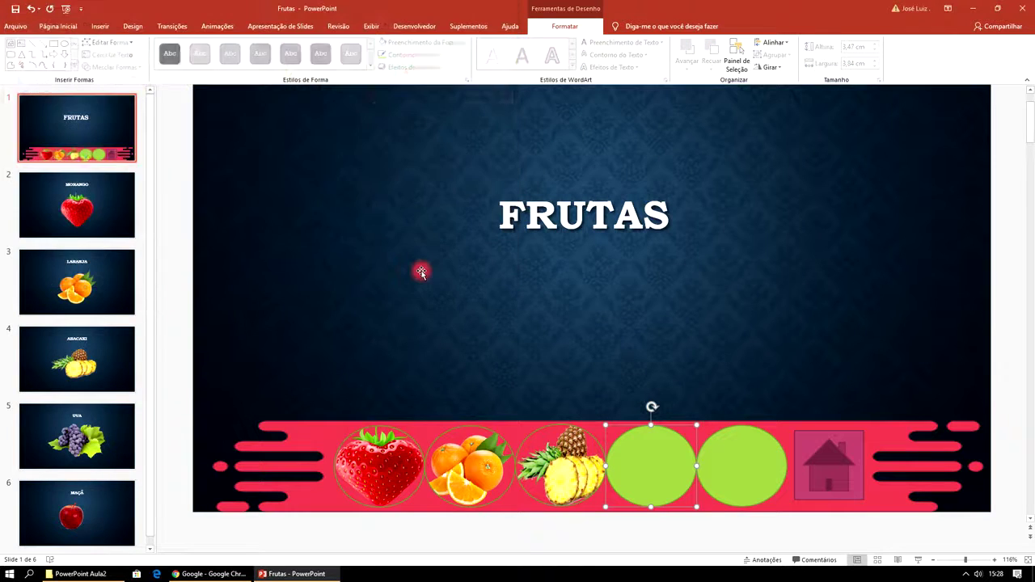
- Fill the fifth circle with the maca apple picture
click(732, 450)
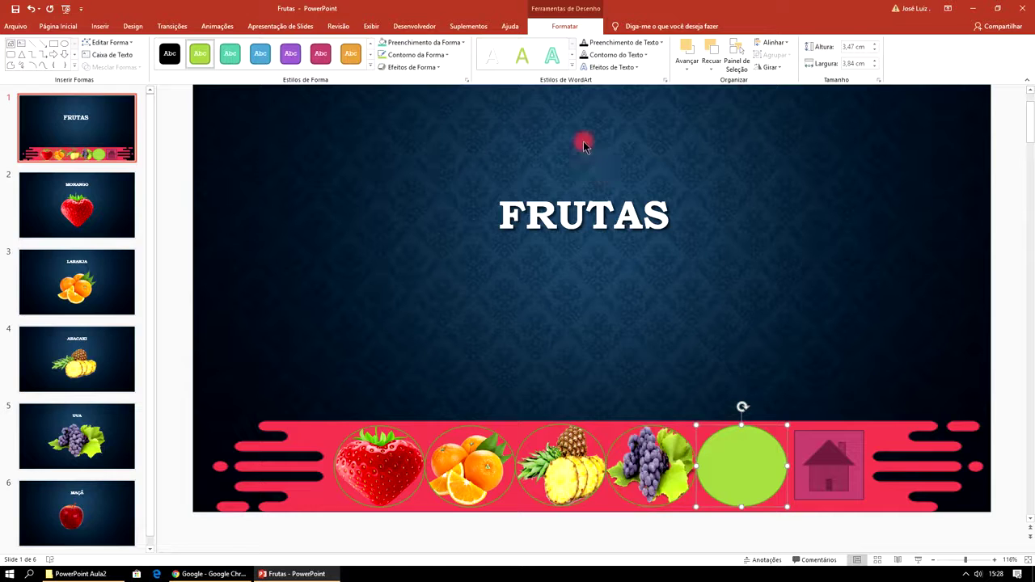
click(422, 42)
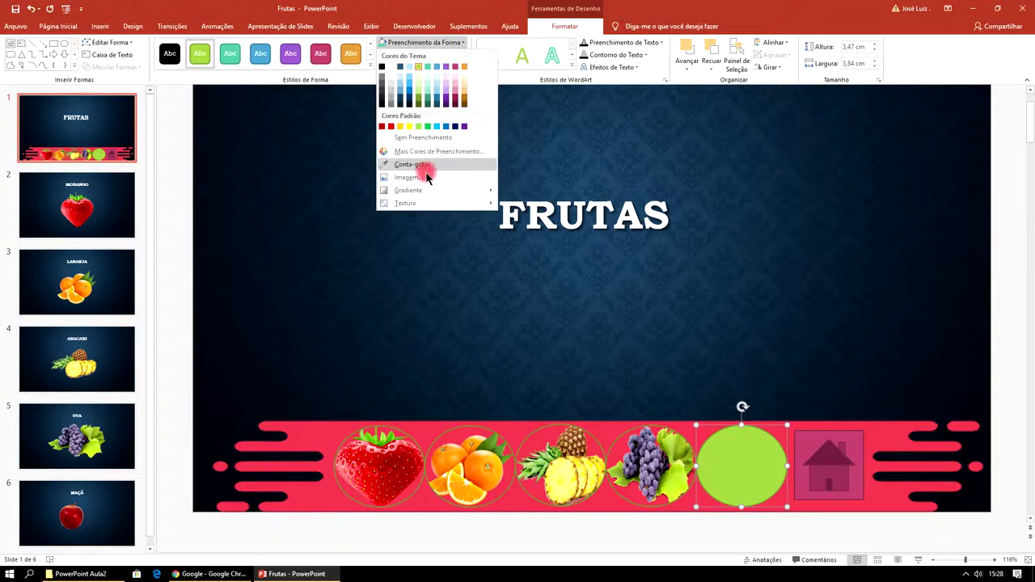
click(424, 170)
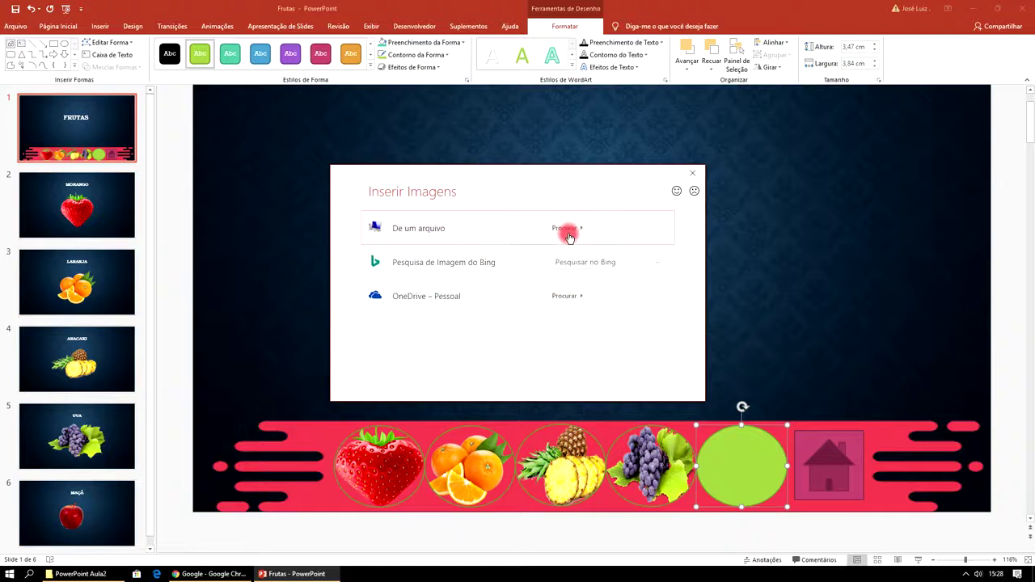
click(566, 228)
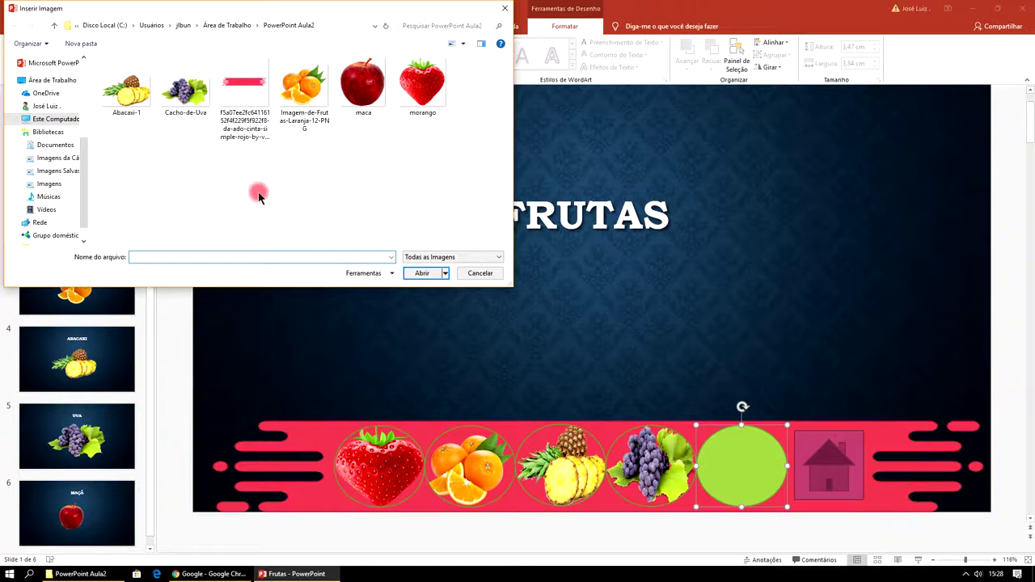
click(363, 85)
click(420, 273)
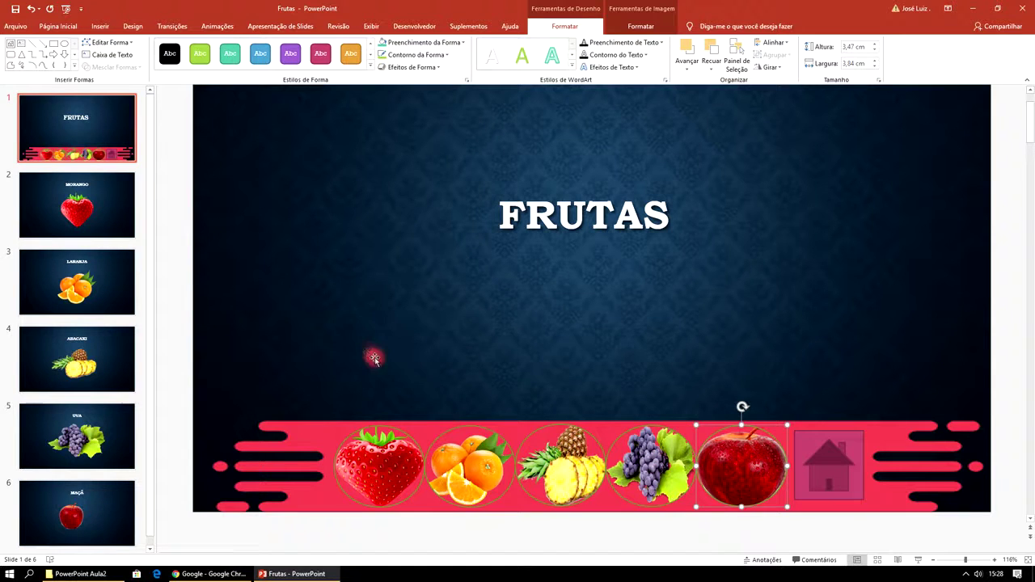
click(461, 440)
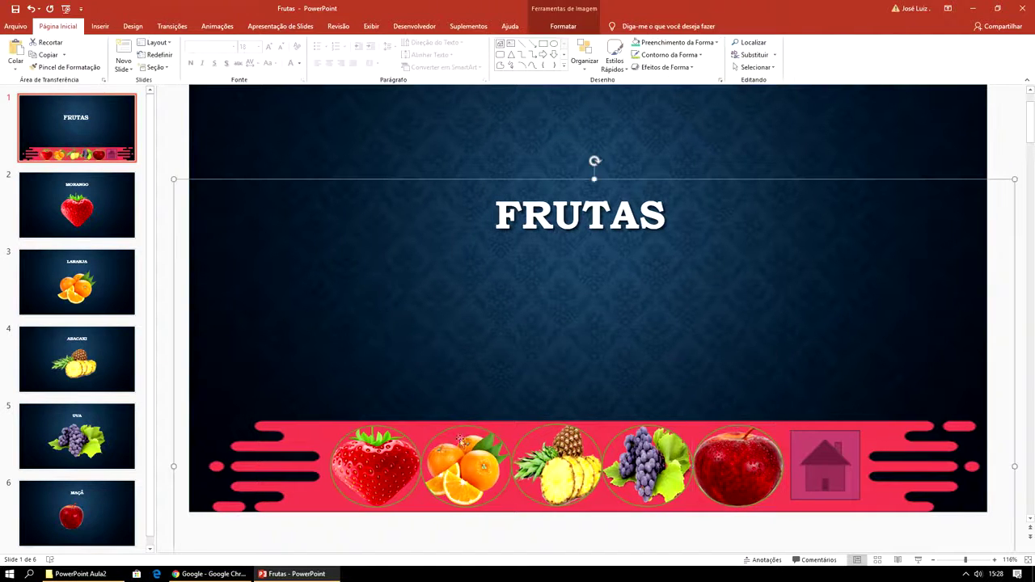
- Hyperlink the strawberry circle to the Morango slide within this presentation
right_click(382, 464)
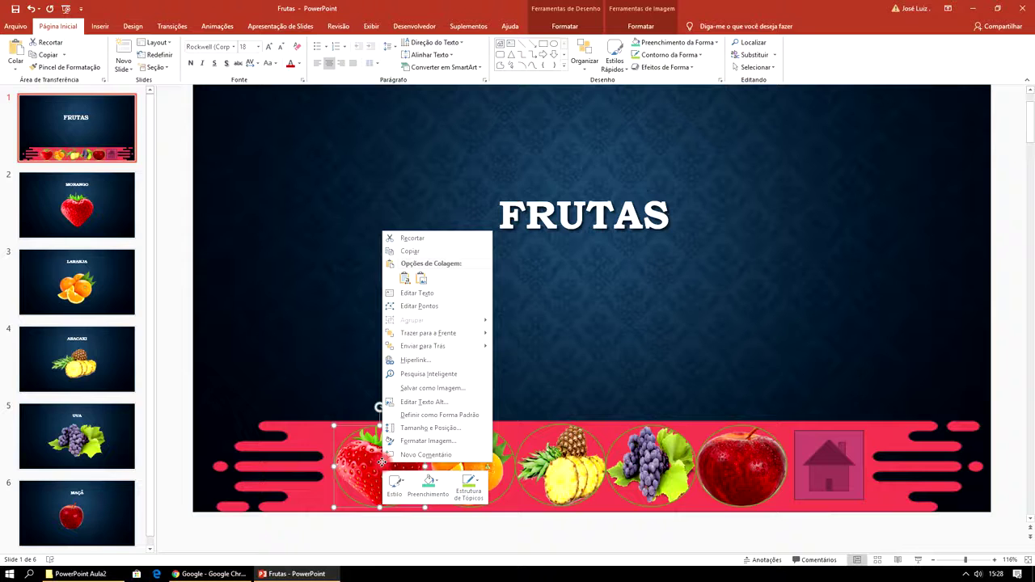
click(422, 359)
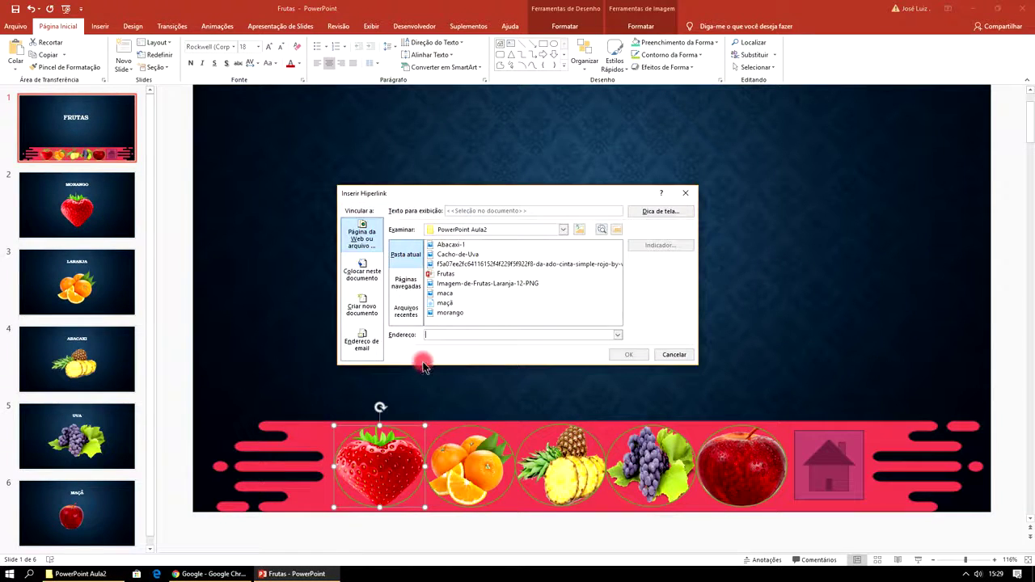
click(366, 275)
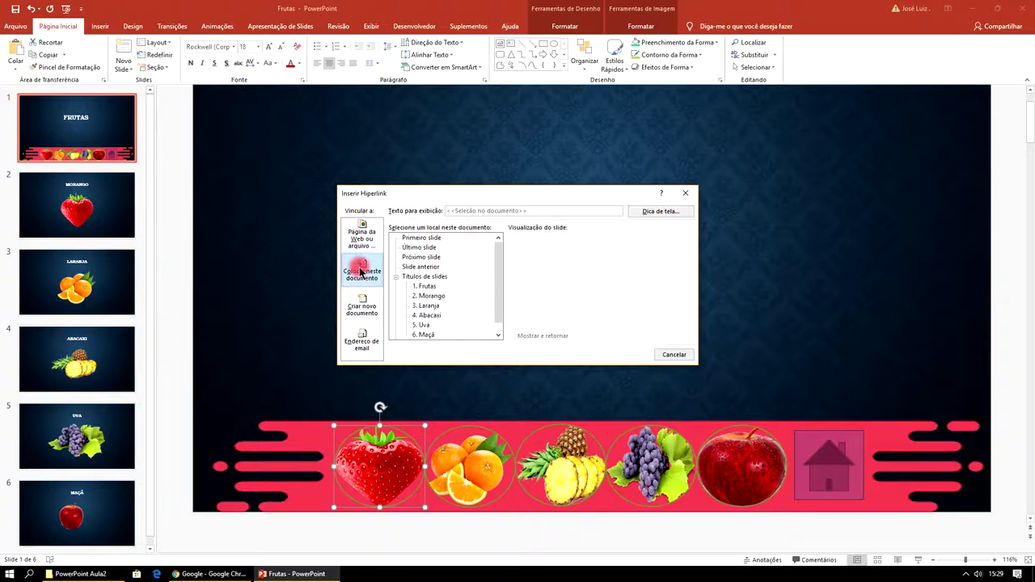
click(436, 317)
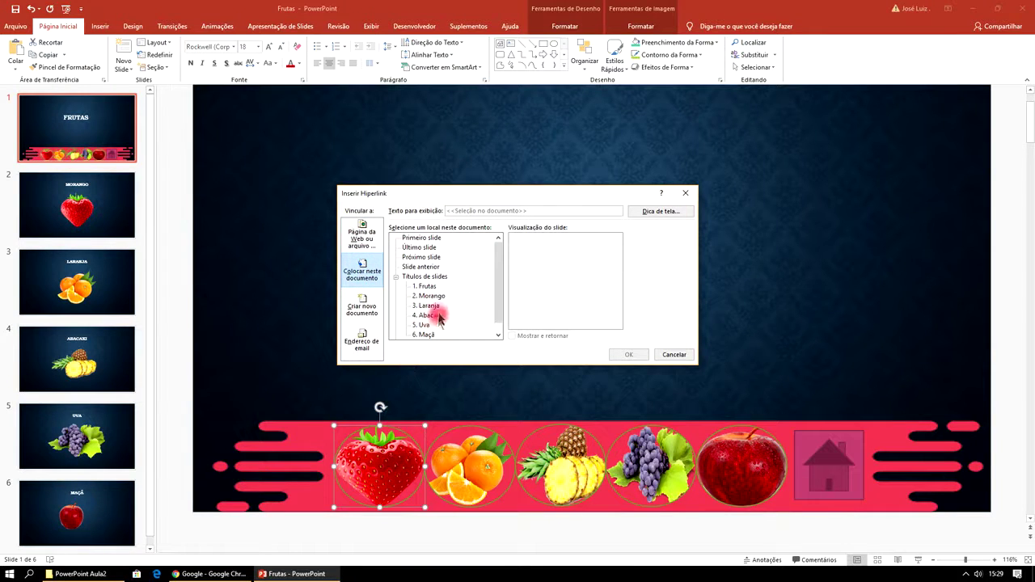
click(439, 297)
click(627, 354)
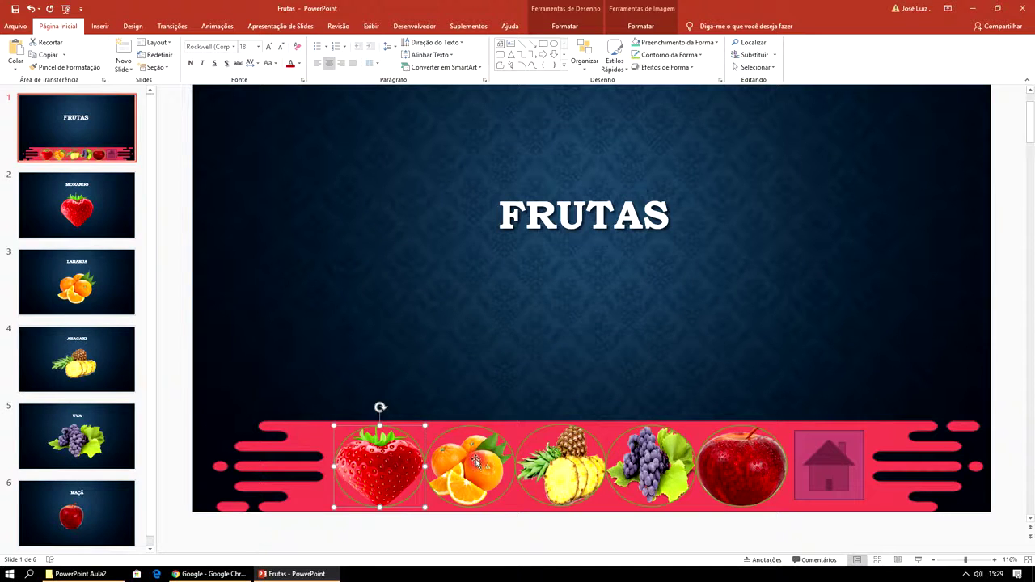
- Hyperlink the orange and pineapple circles to the Laranja and Abacaxi slides
right_click(477, 463)
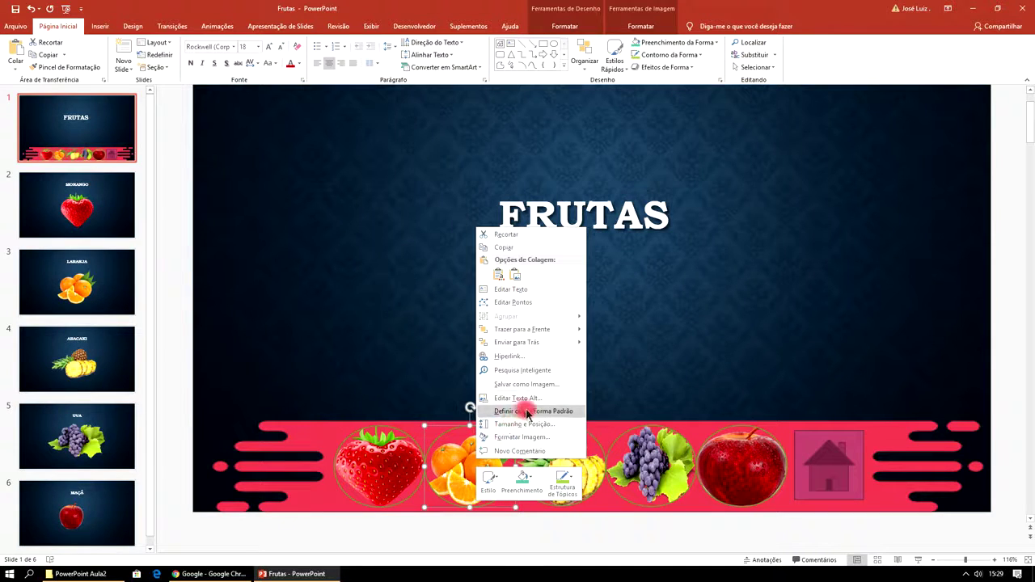
click(508, 356)
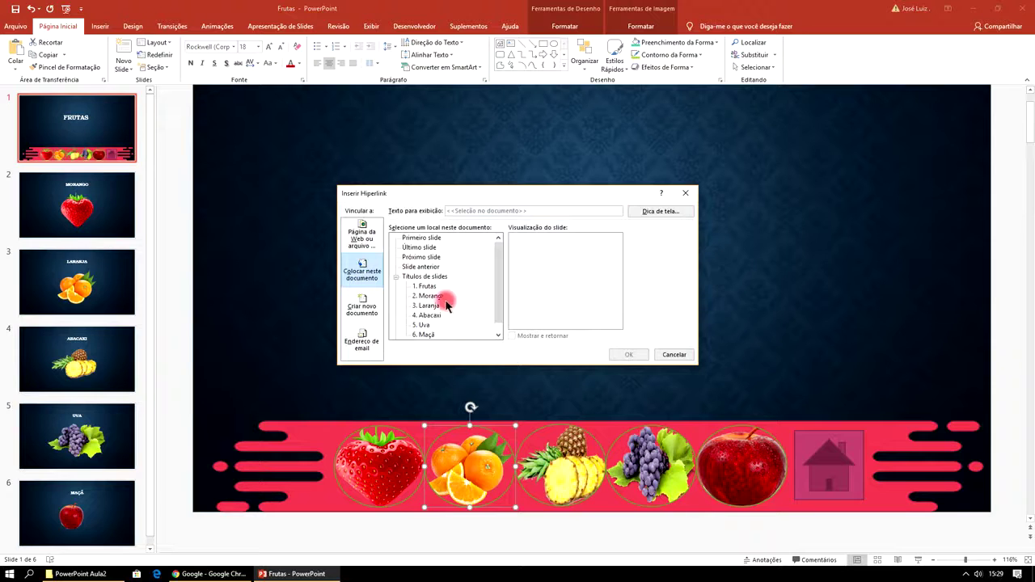
click(624, 354)
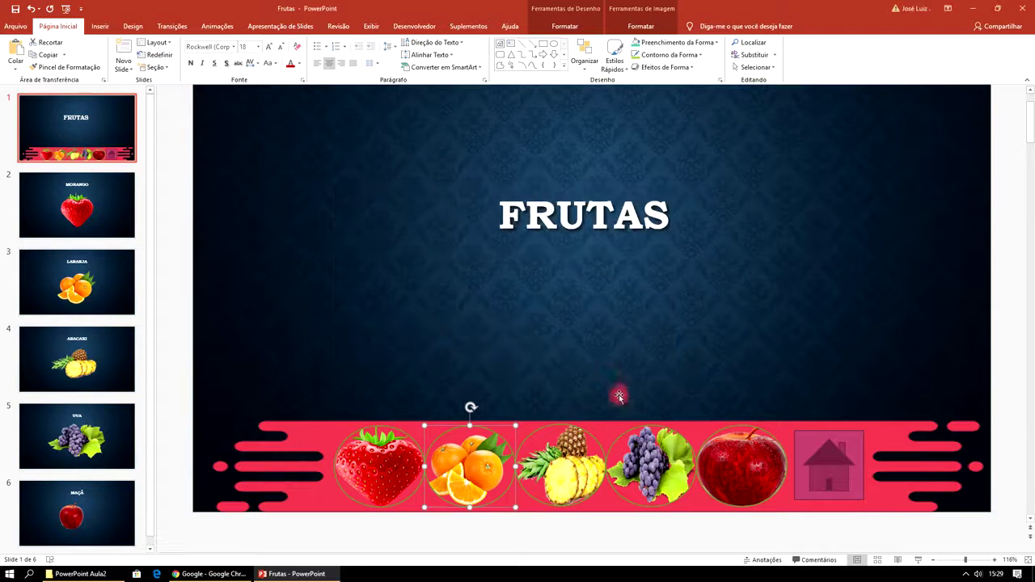
right_click(574, 469)
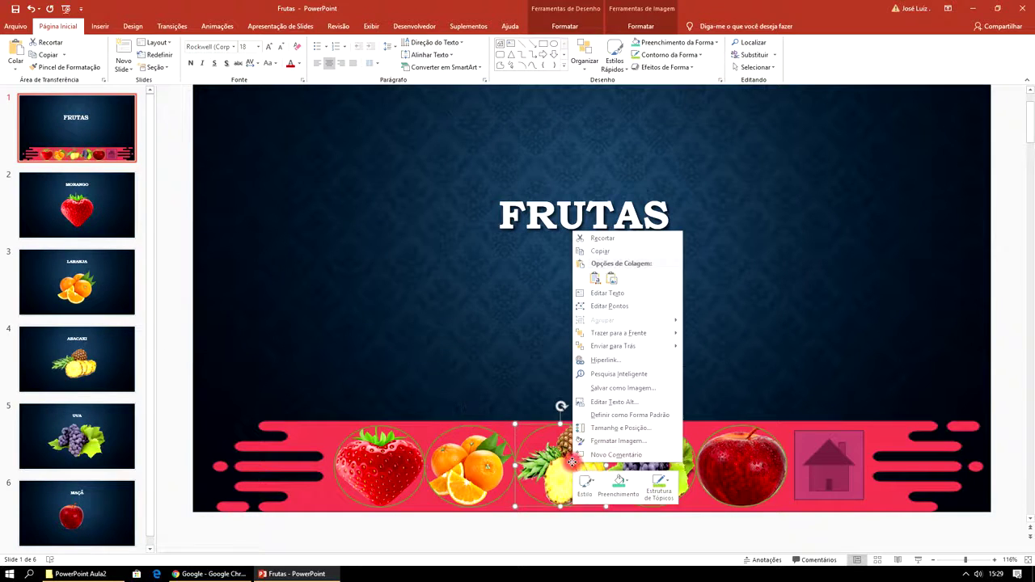
click(608, 365)
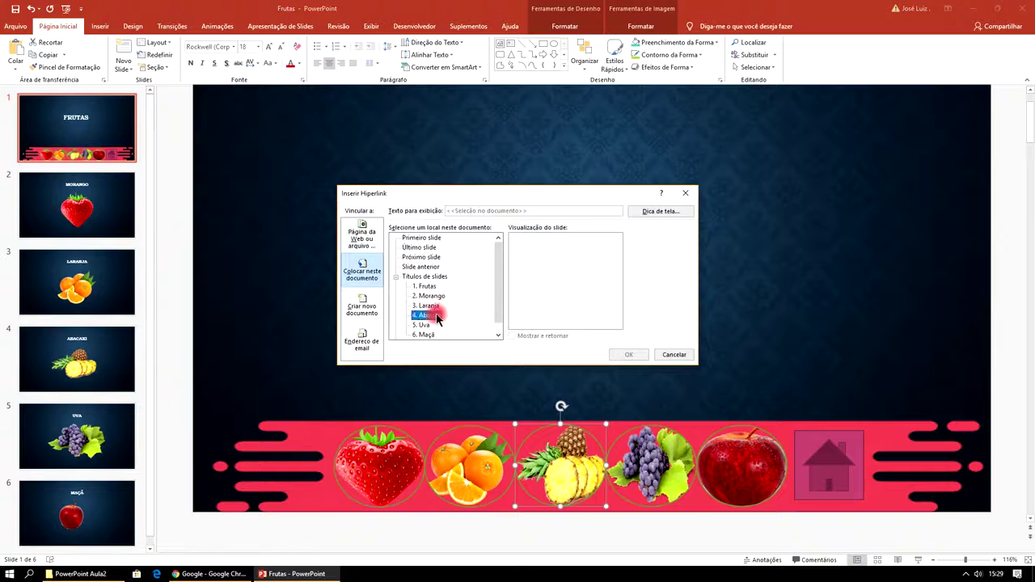
click(628, 355)
- Hyperlink the grape and apple circles to the Uva and Maçã slides
right_click(657, 459)
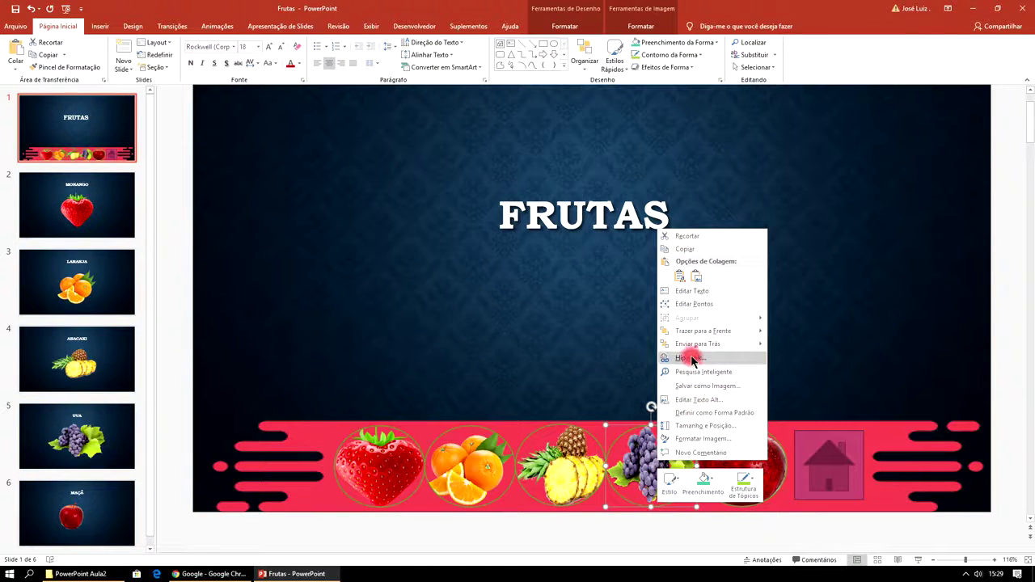
click(690, 357)
click(439, 324)
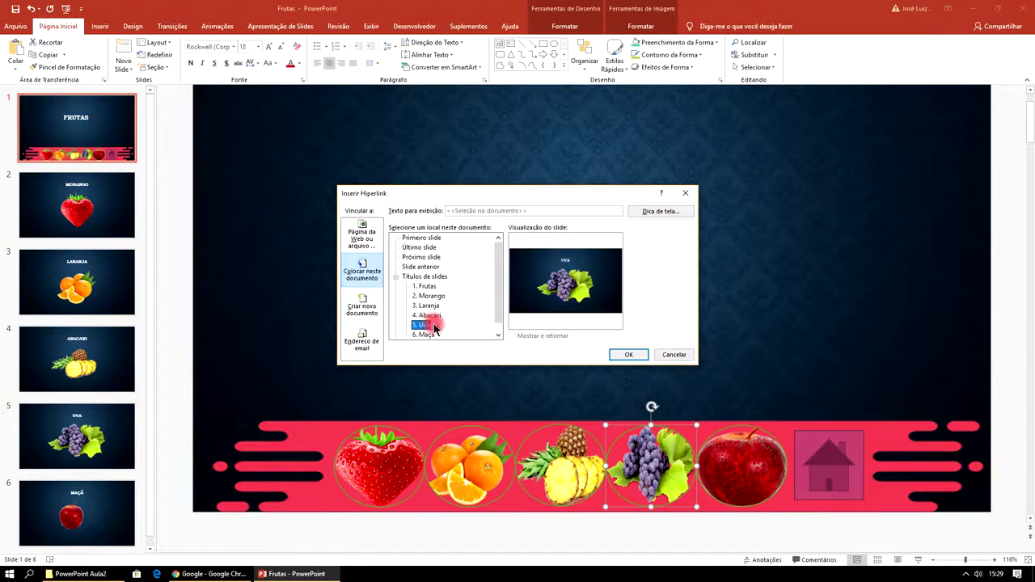
click(628, 354)
right_click(741, 467)
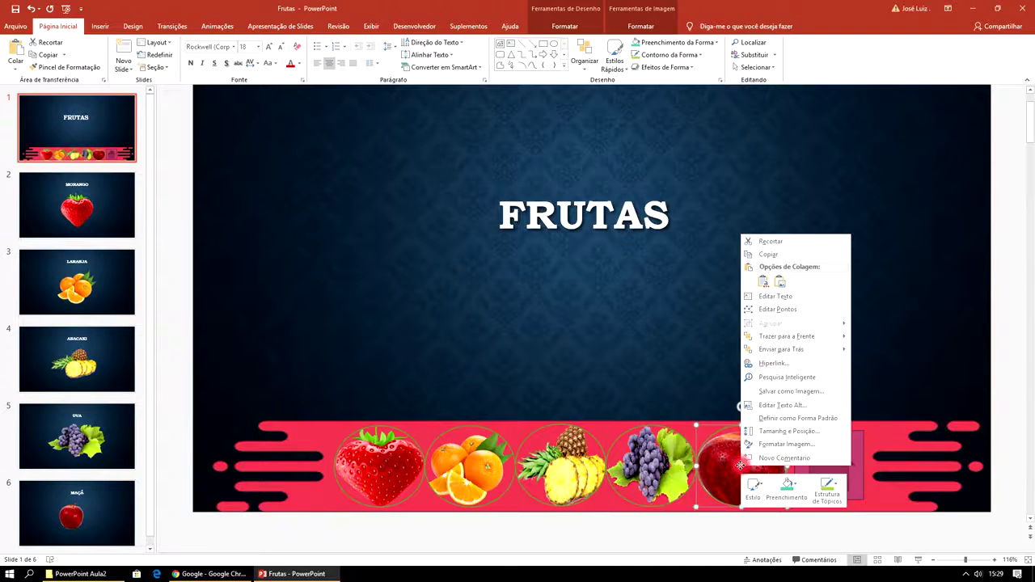
click(772, 364)
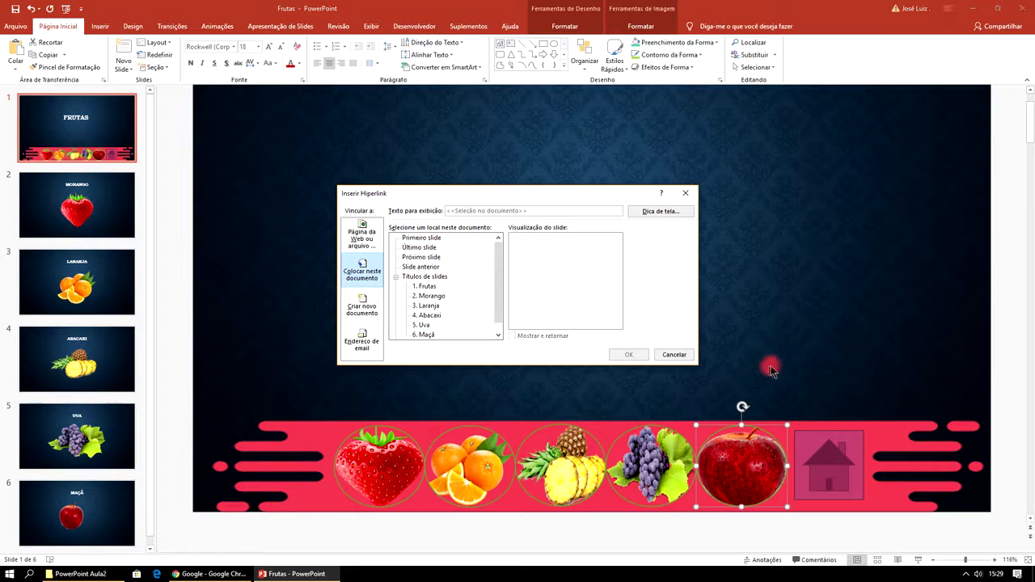
click(427, 335)
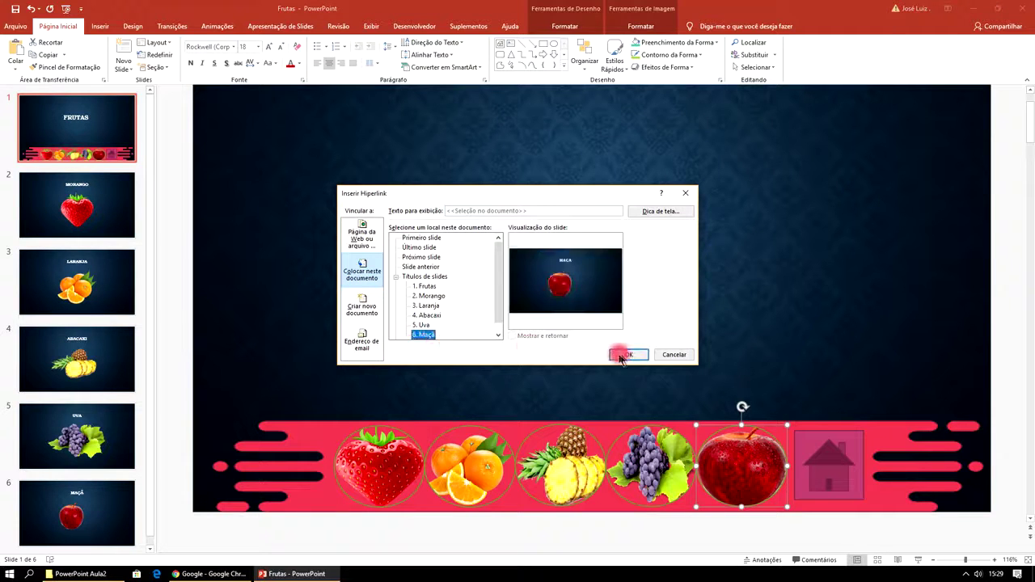
click(627, 354)
key(F5)
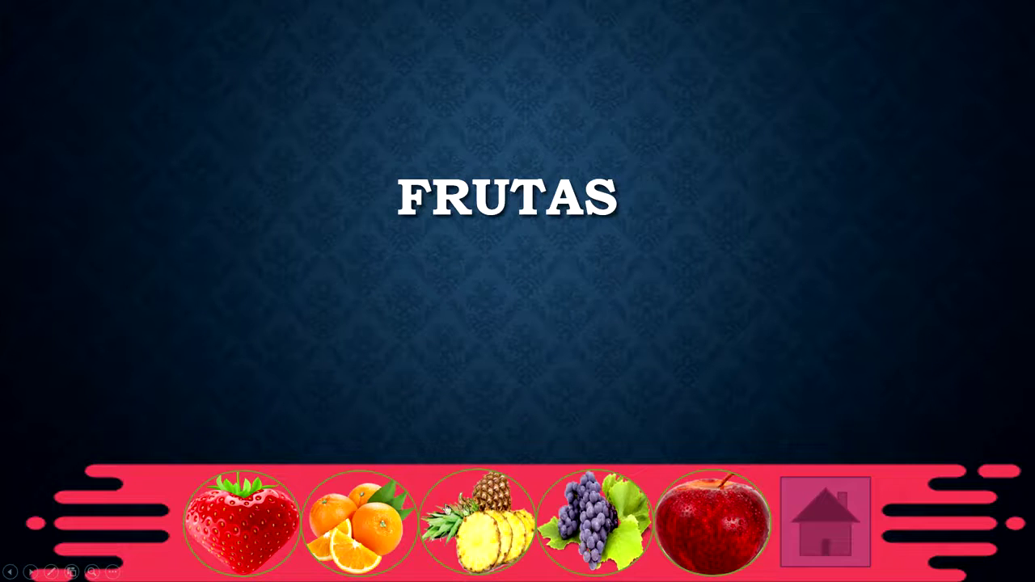
click(491, 518)
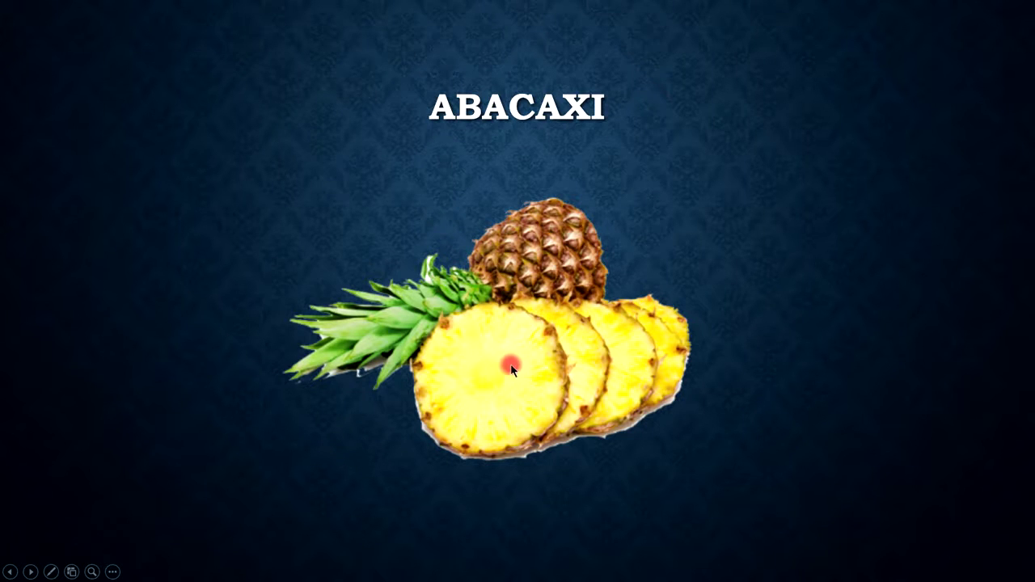
key(Escape)
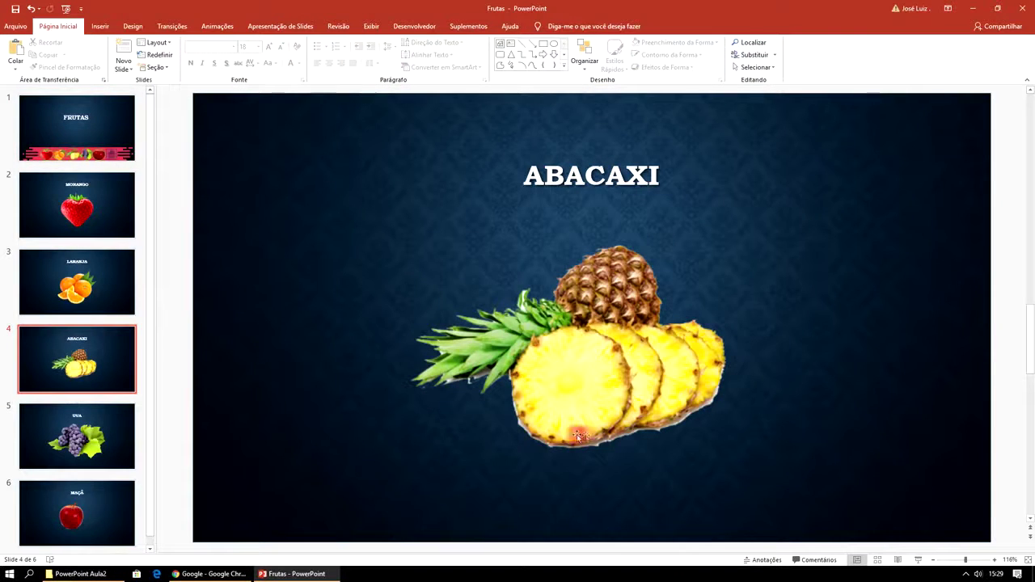
click(90, 132)
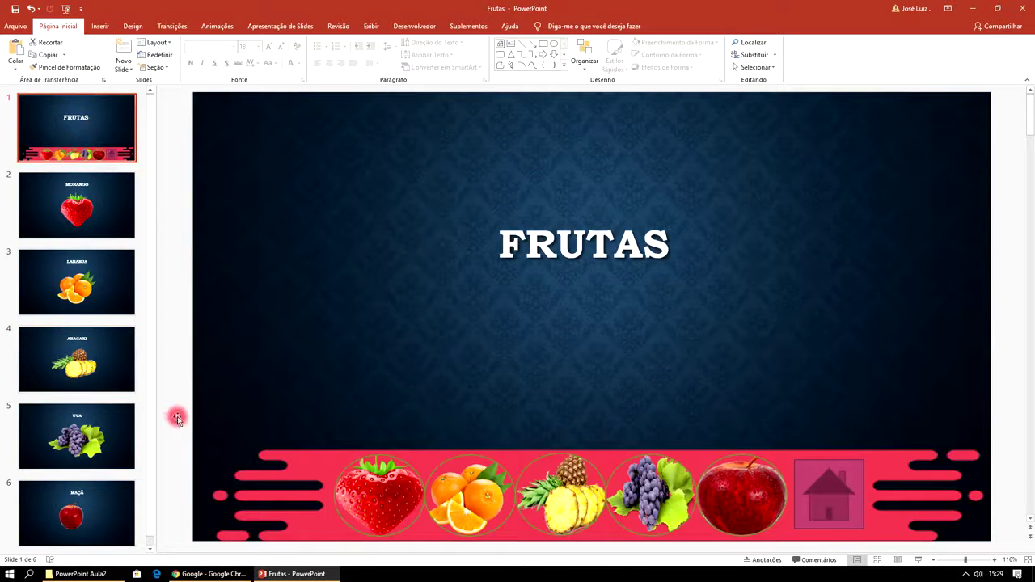
- Zoom out and select the fruit circles, home button and banner together
click(933, 560)
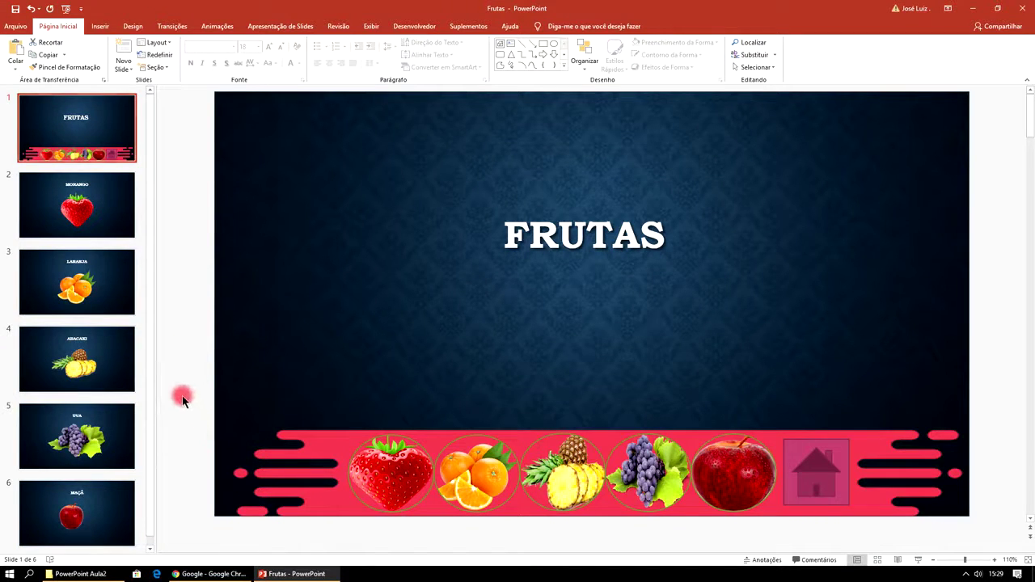
drag(182, 392, 652, 573)
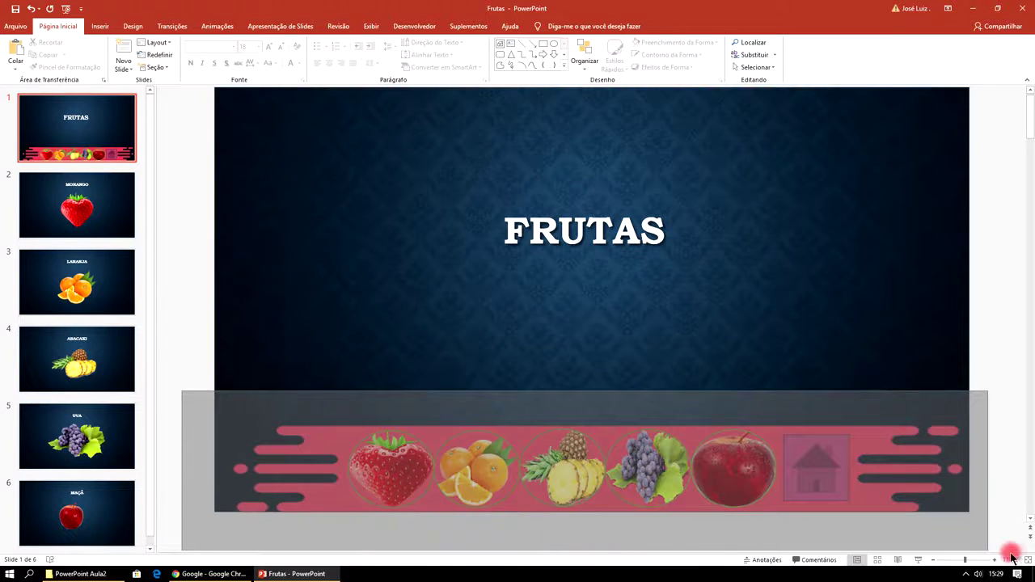
drag(653, 573, 1015, 552)
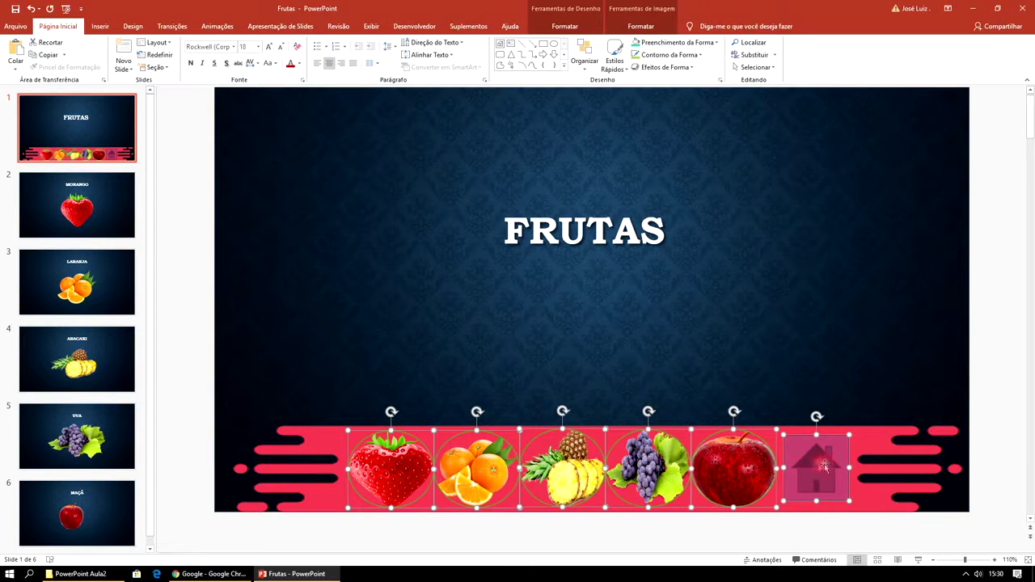
shift+click(320, 439)
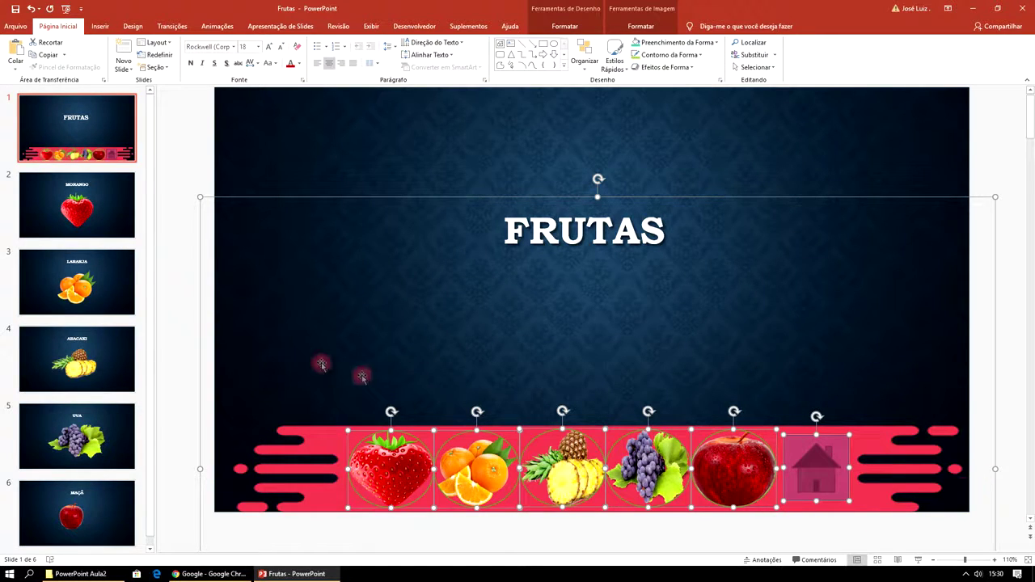
- Paste the fruit banner onto the MORANGO, LARANJA and ABACAXI slides
click(109, 211)
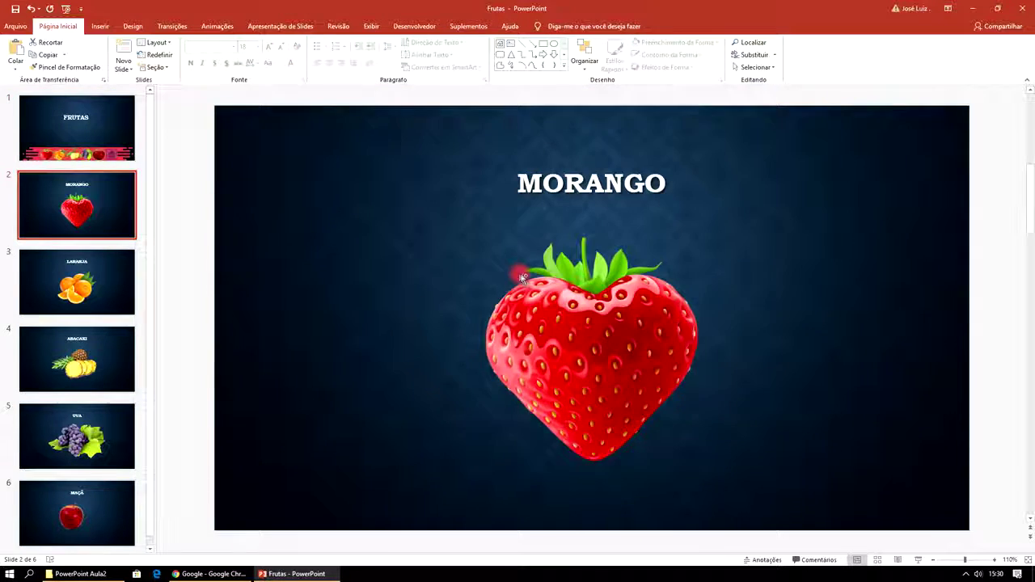
key(ctrl+v)
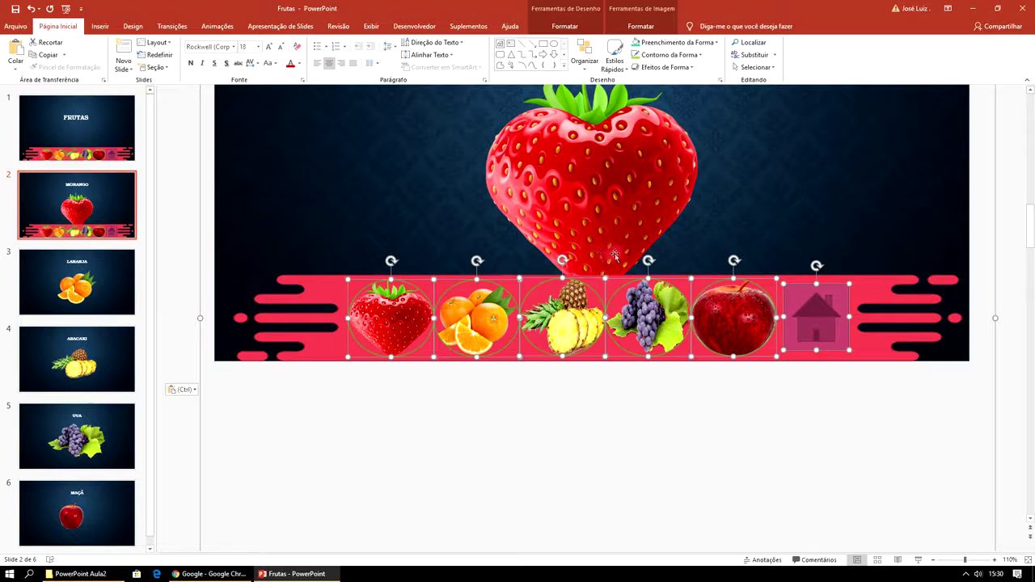
click(97, 291)
click(341, 379)
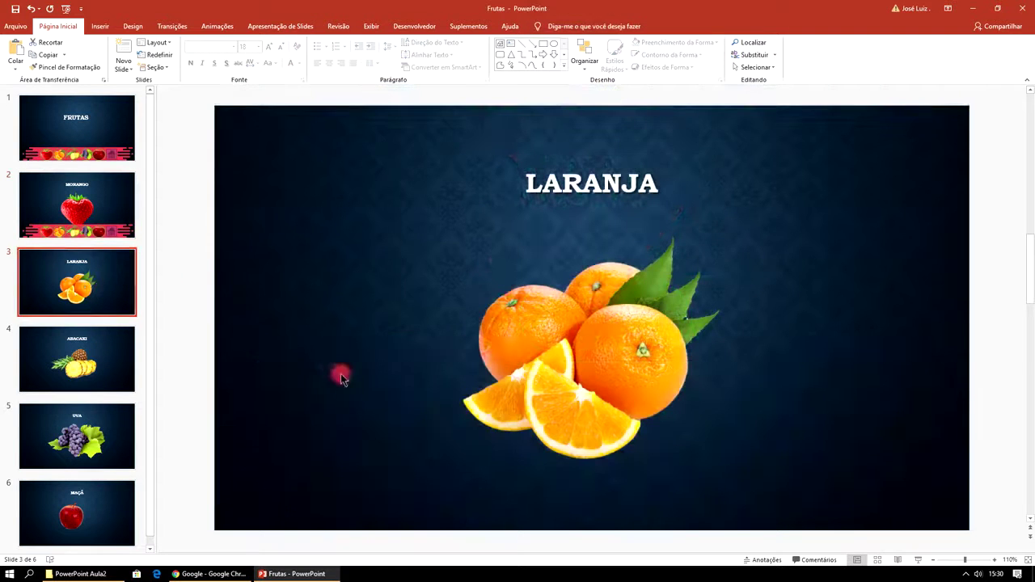
key(ctrl+v)
click(113, 363)
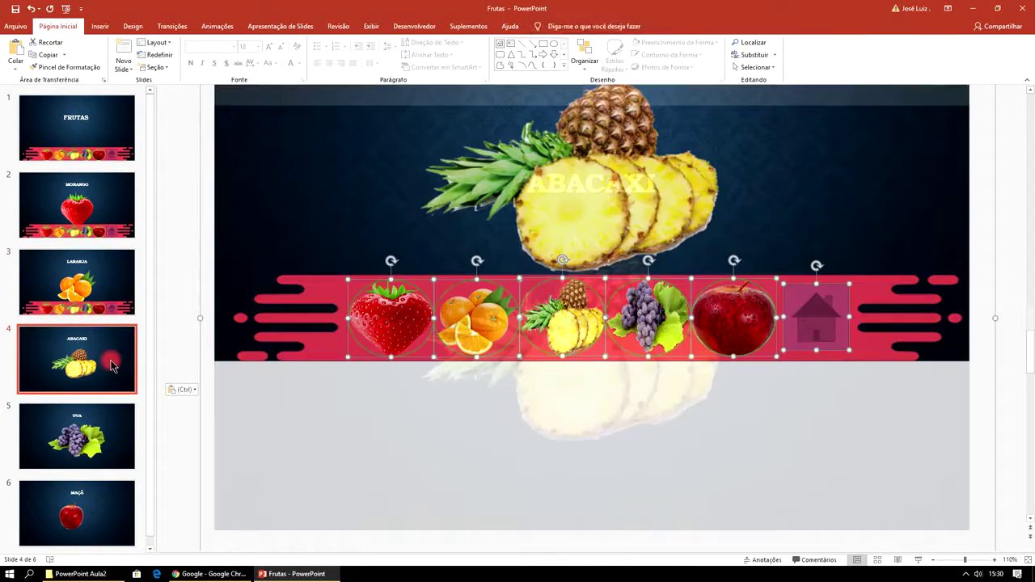
key(ctrl+v)
- Paste the fruit banner onto the UVA and MAÇÃ slides
click(98, 427)
key(ctrl+v)
click(89, 521)
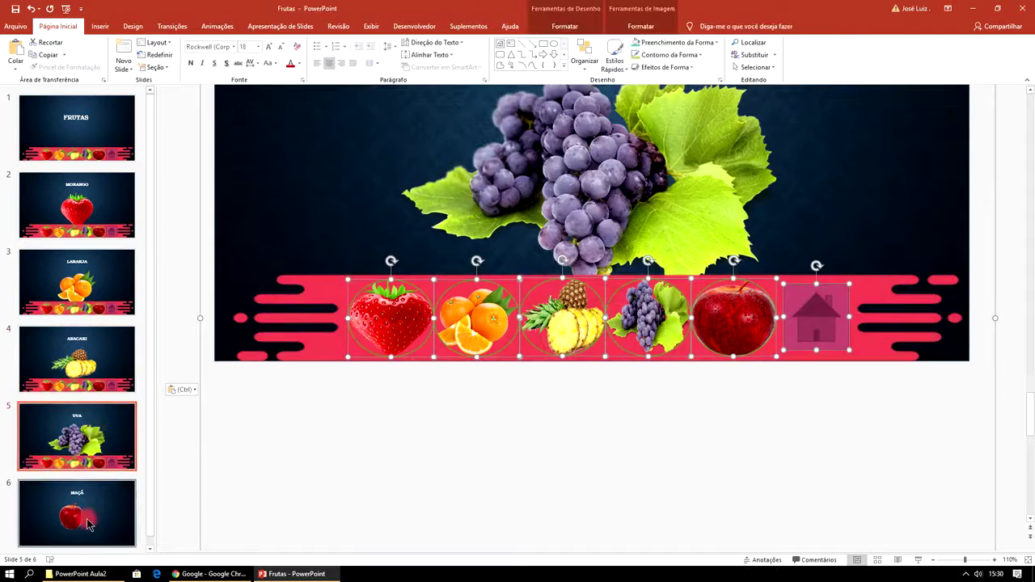
key(ctrl+v)
scroll(639, 367, up, 2)
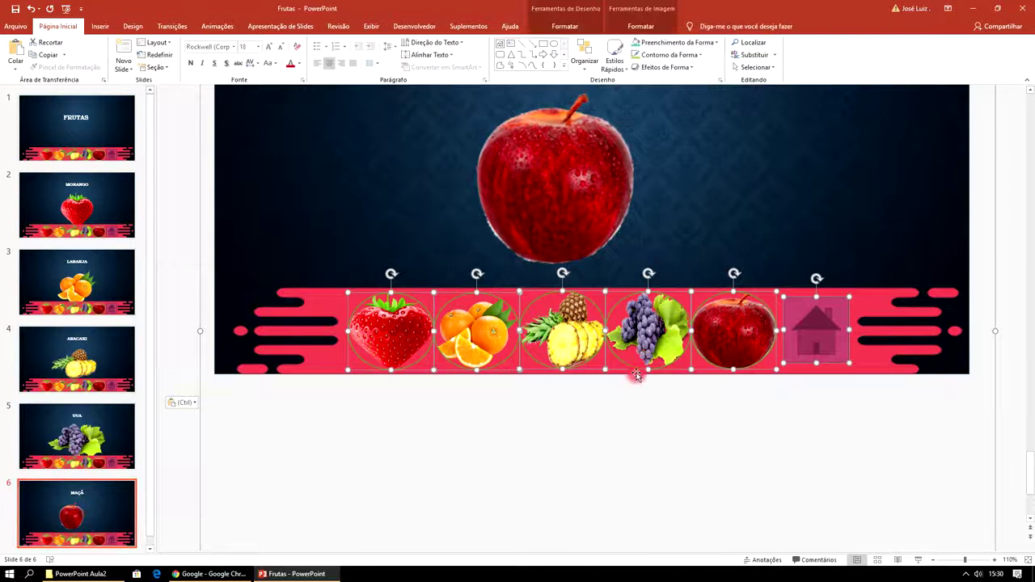
scroll(611, 346, up, 3)
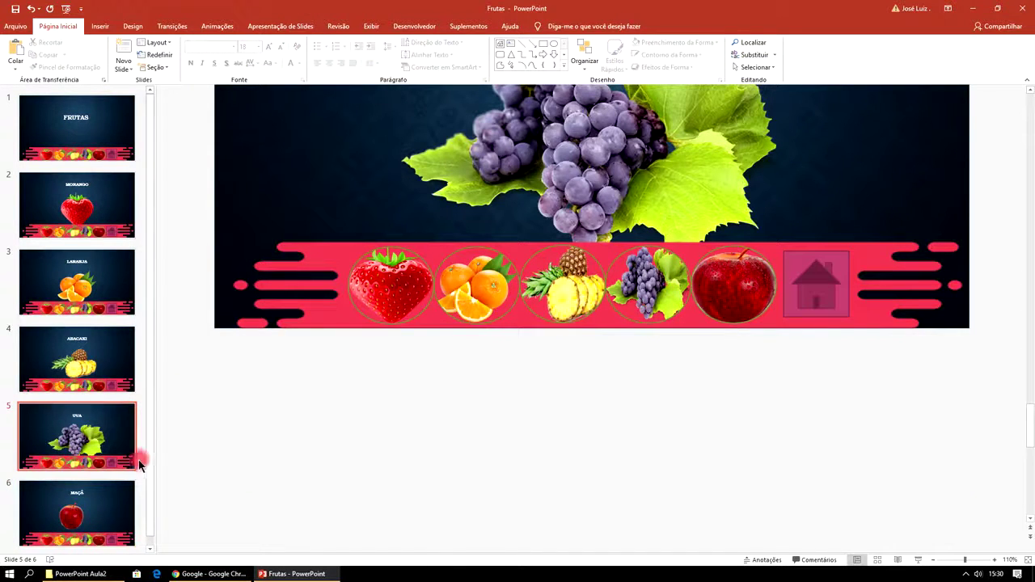
scroll(910, 326, up, 5)
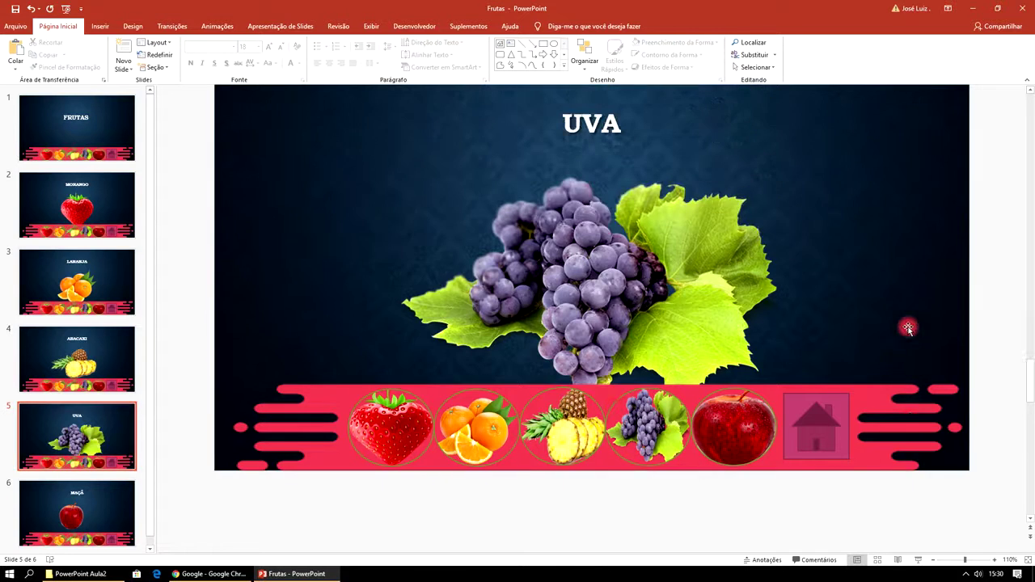
- On the UVA slide, send the large picture one layer backward with Organizar
drag(575, 332, 584, 310)
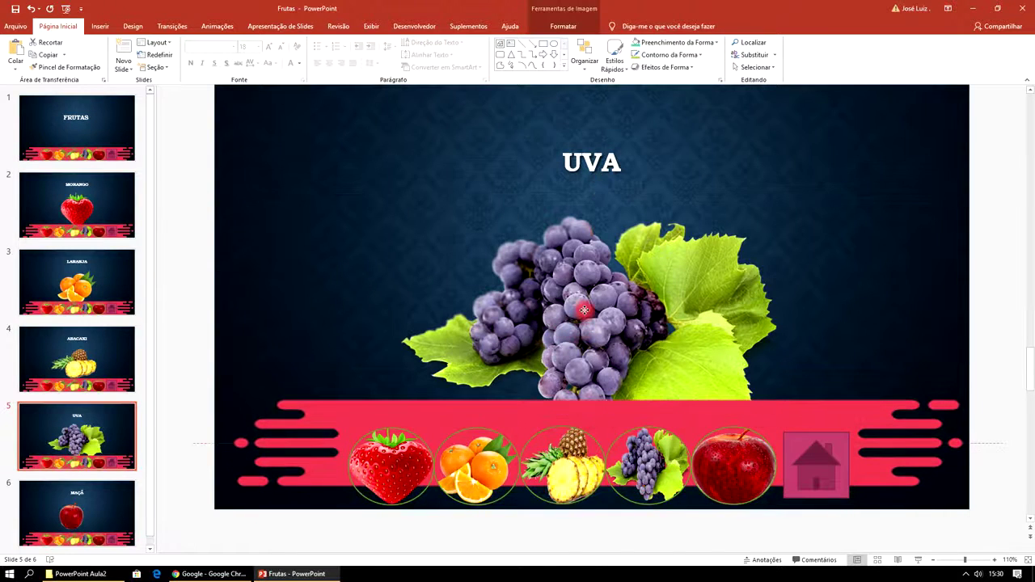
key(ctrl+z)
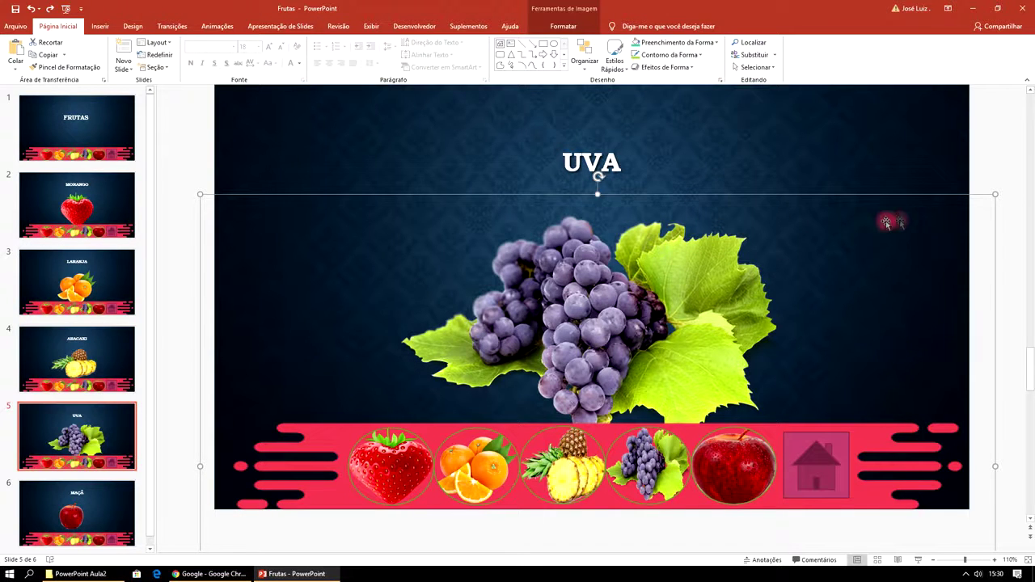
click(990, 149)
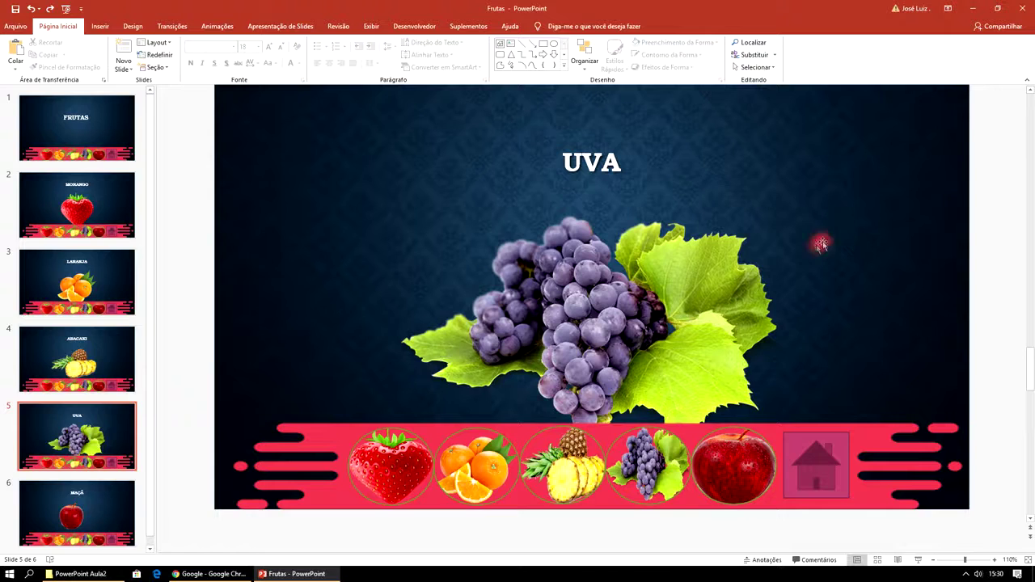
click(725, 253)
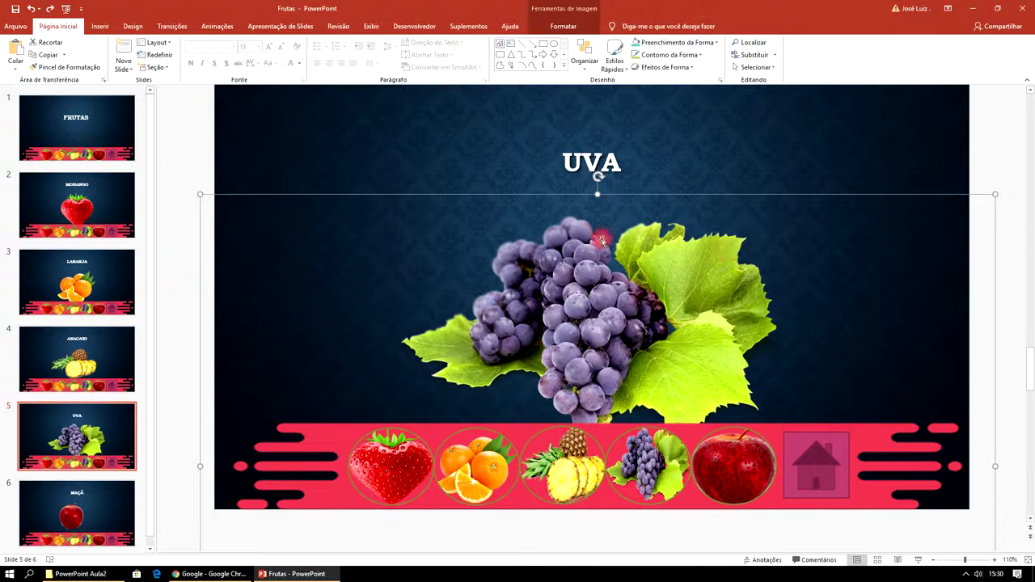
click(585, 60)
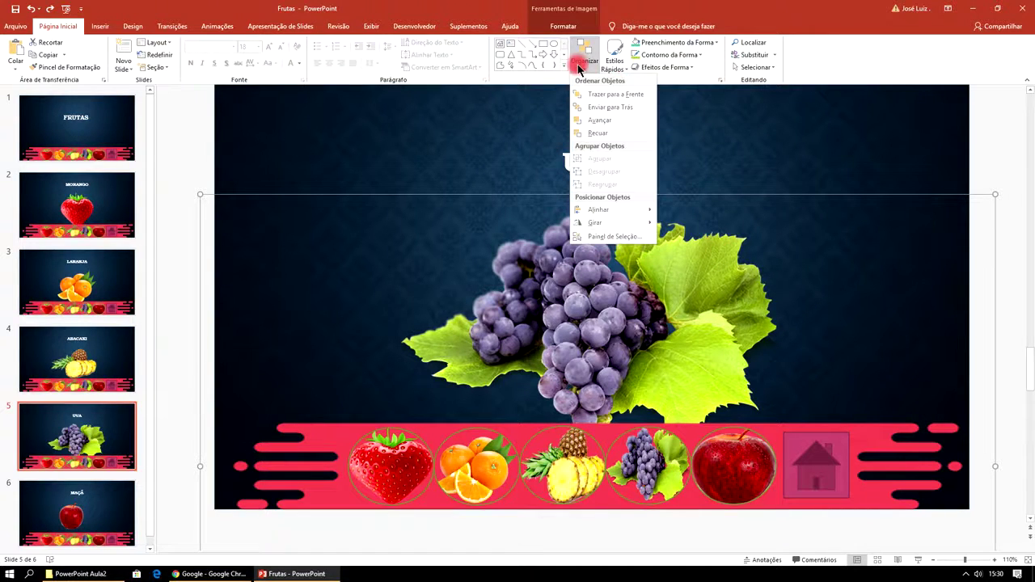
click(608, 133)
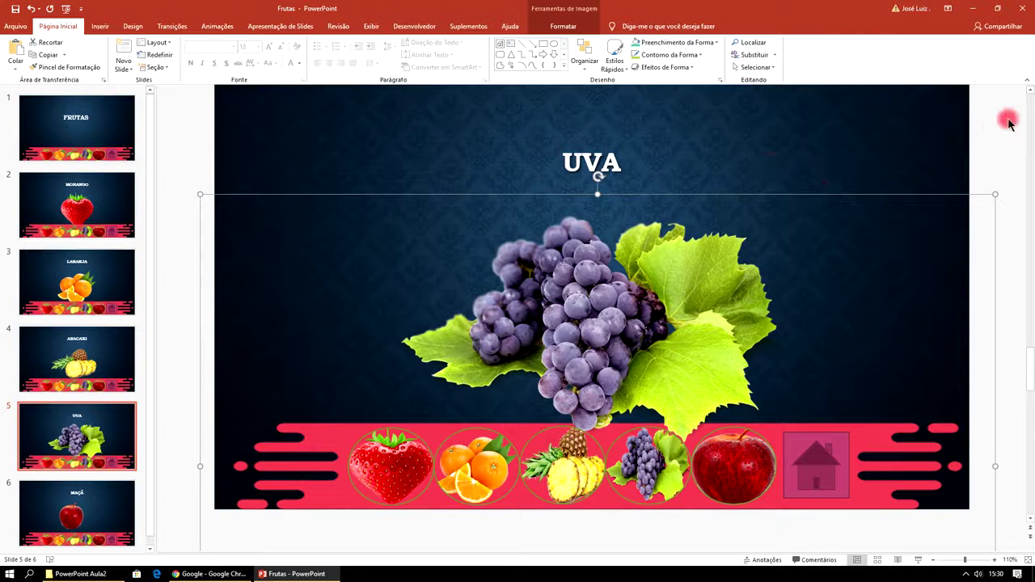
- Raise the grape picture clear of the banner, then go to the ABACAXI slide
click(693, 291)
drag(634, 317, 634, 288)
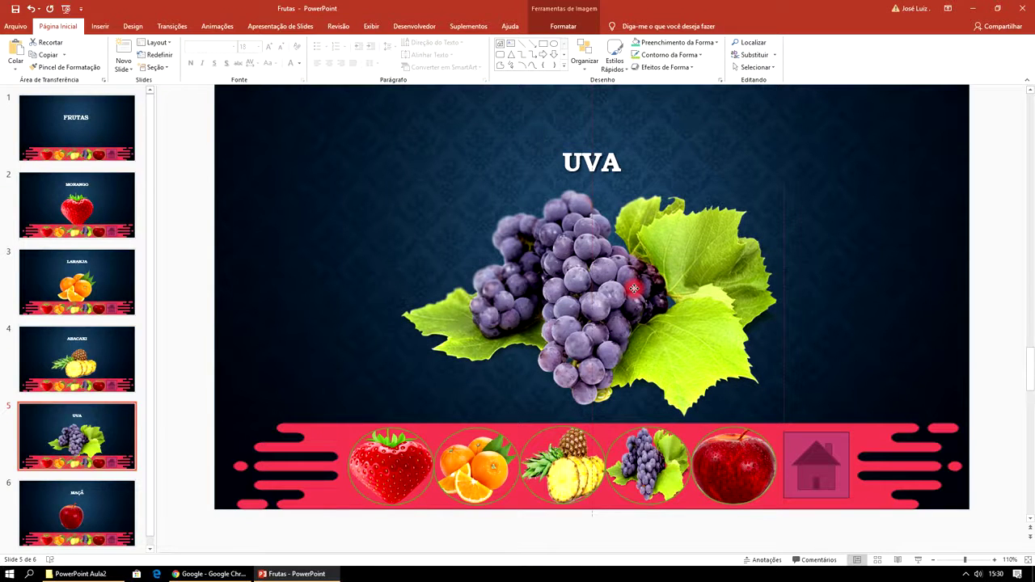
drag(634, 288, 634, 288)
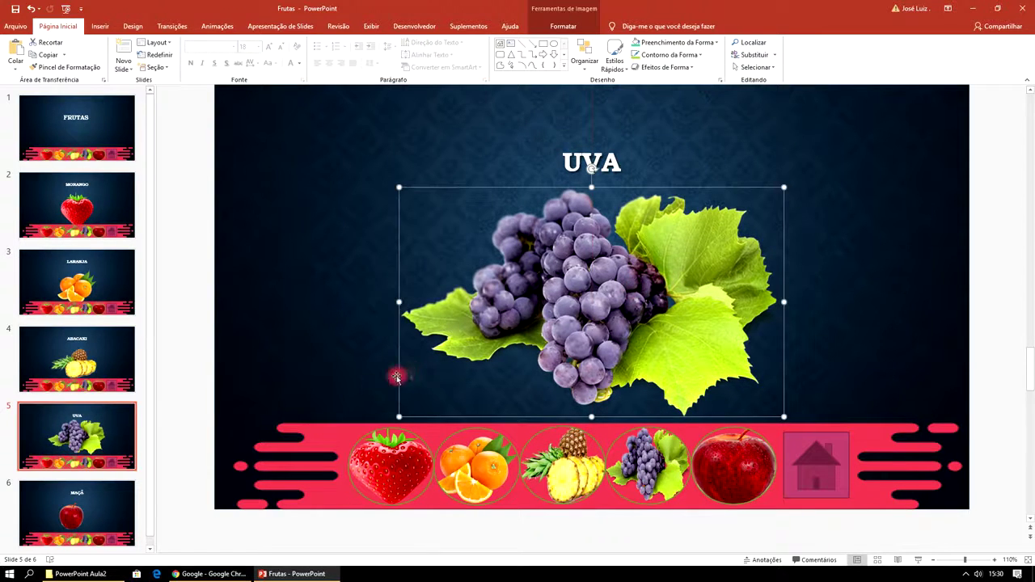
click(96, 373)
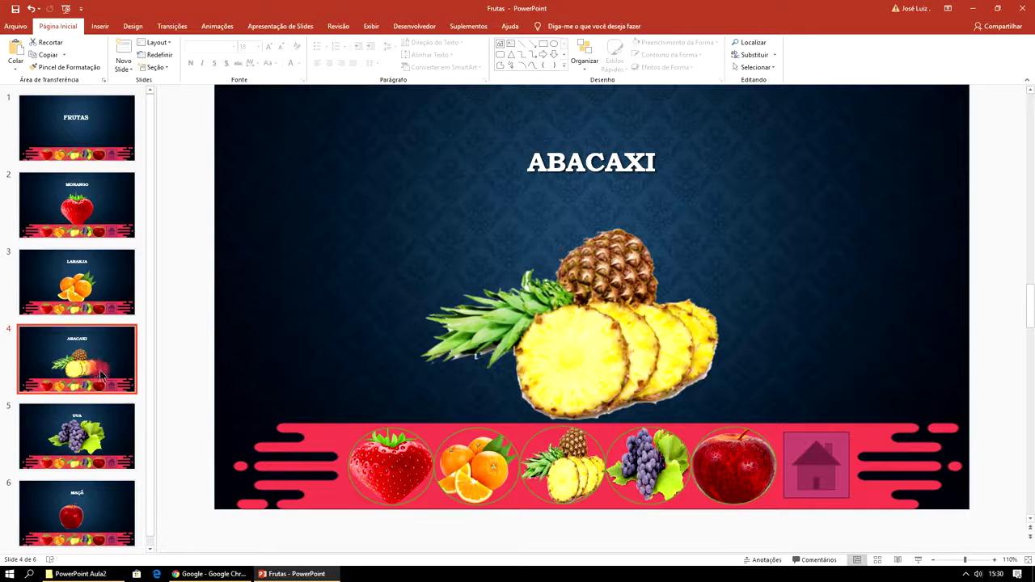
- Bring the pineapple picture forward on ABACAXI and nudge it upward
click(603, 344)
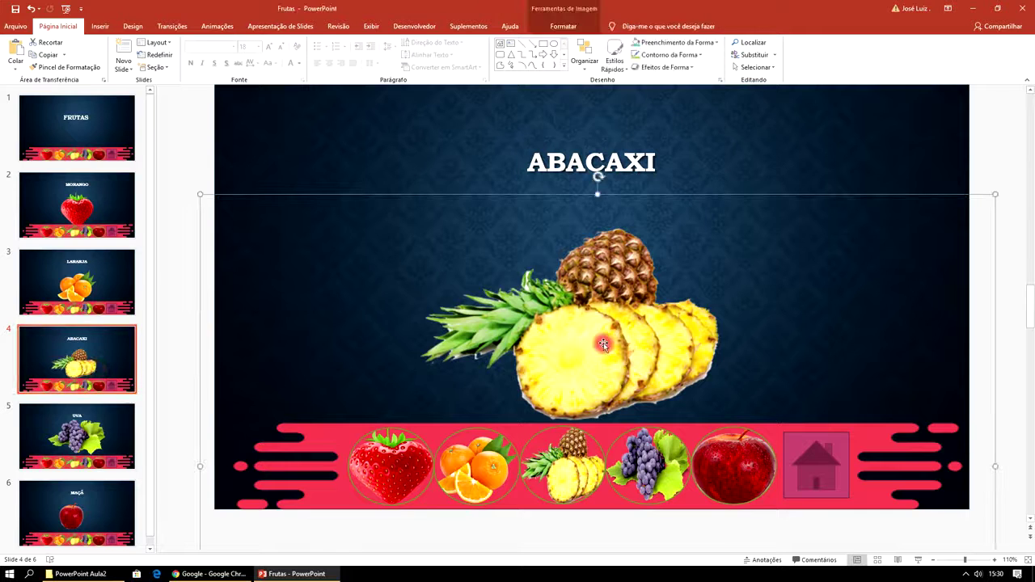
click(584, 59)
click(608, 133)
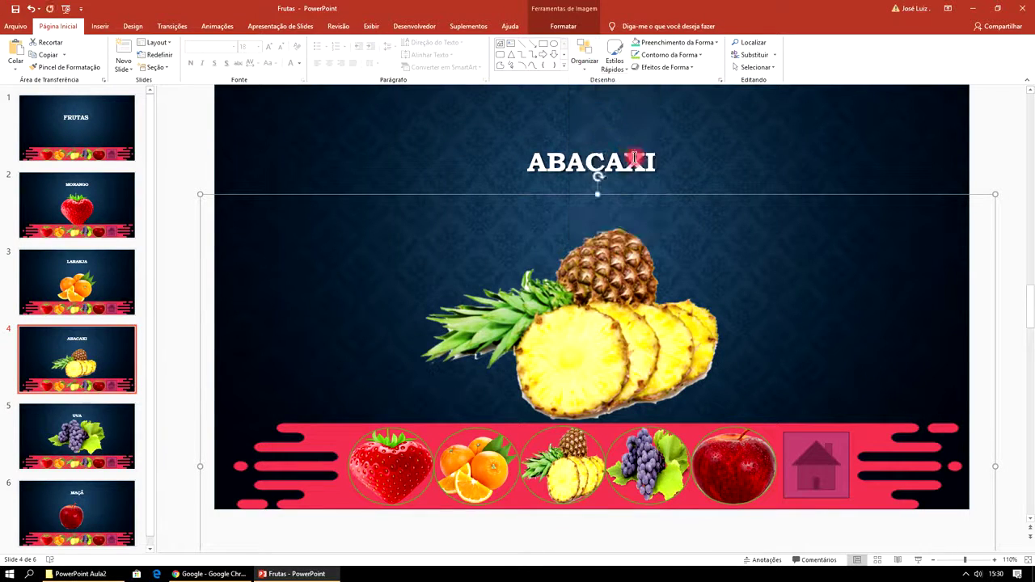
click(765, 265)
click(612, 321)
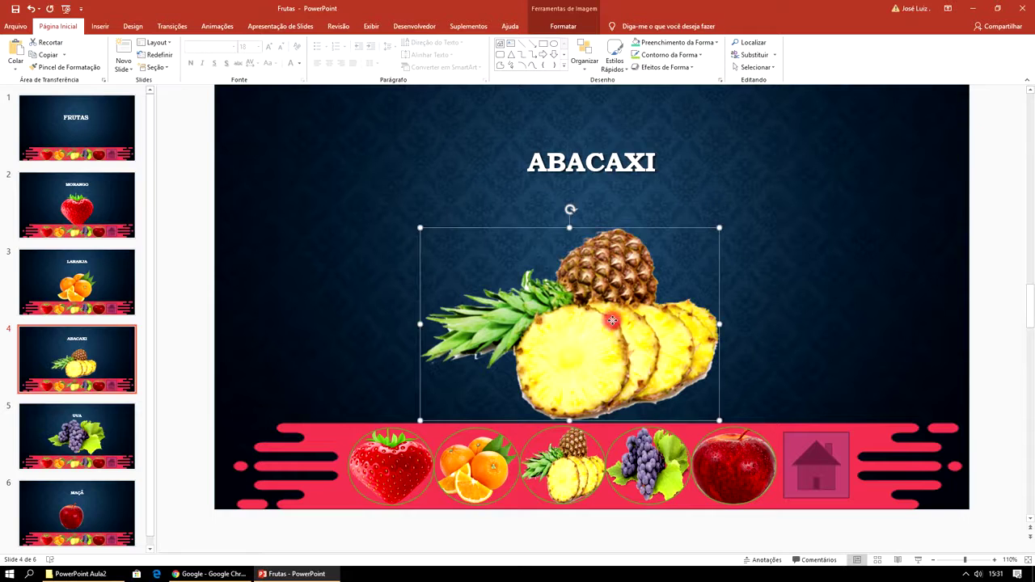
key(Up)
key(Up)
key(Up)
key(Up)
key(Up)
key(Left)
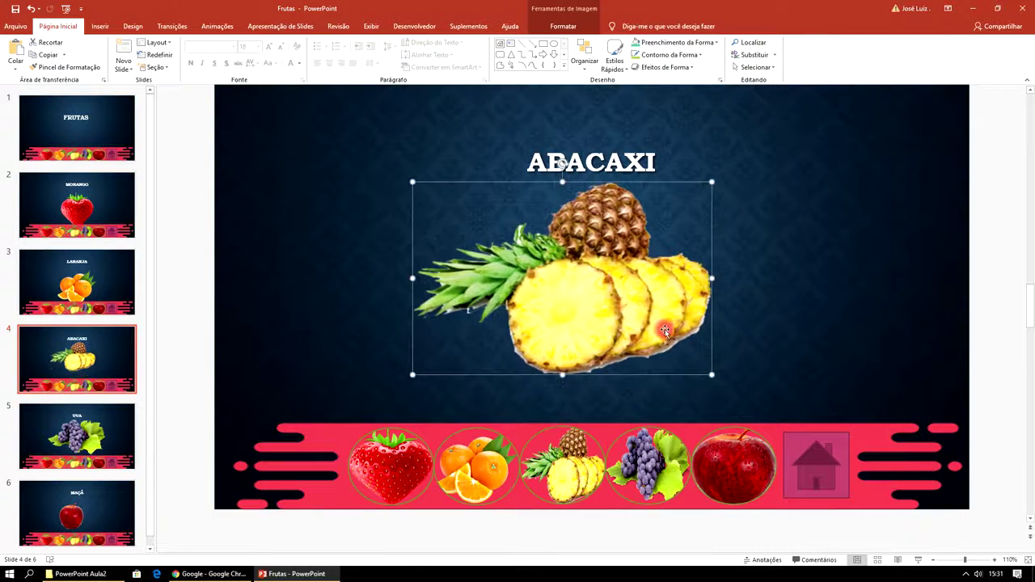
- On LARANJA, bring the orange picture in front of the banner and raise it
click(89, 279)
click(623, 305)
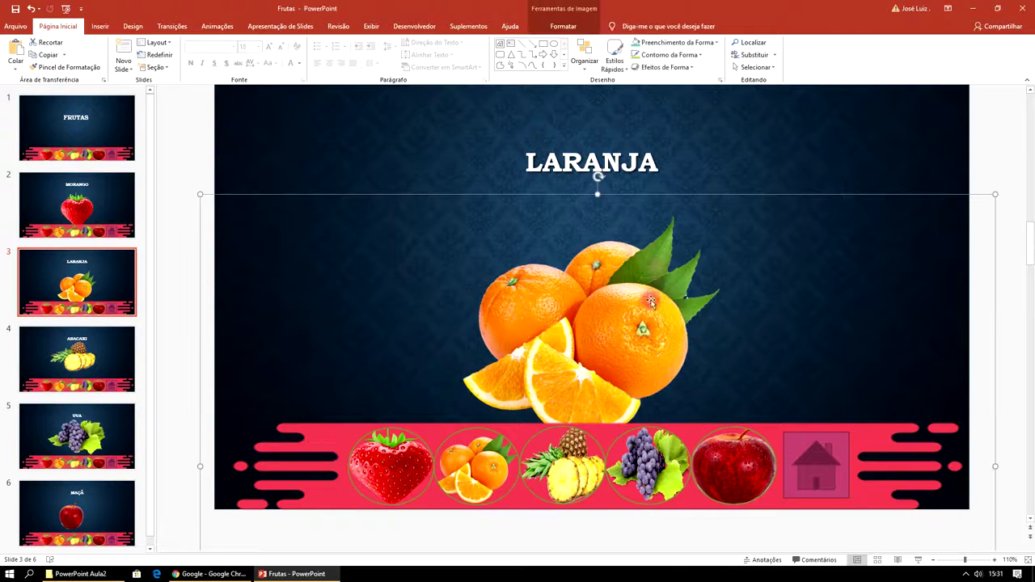
click(585, 61)
click(599, 121)
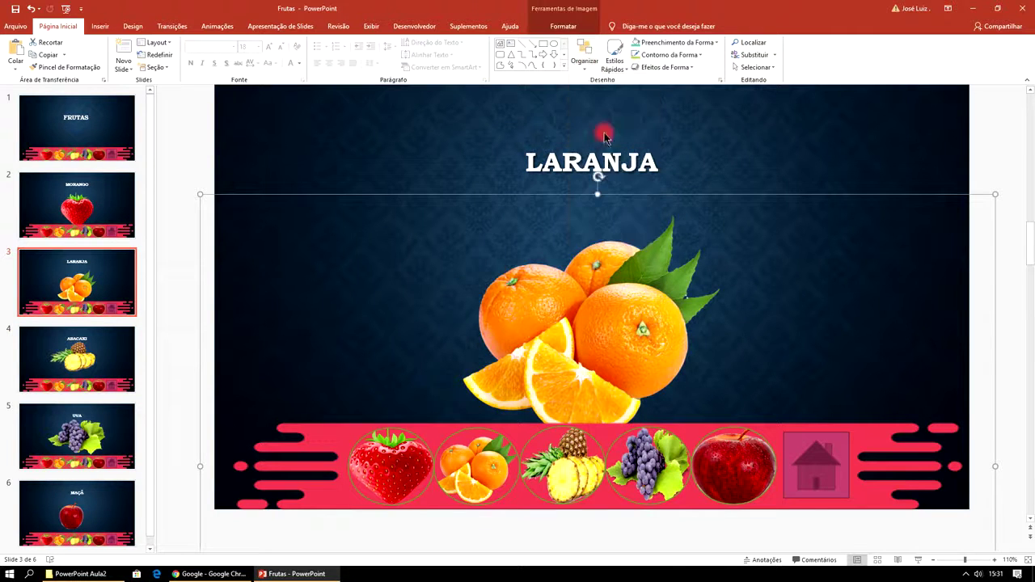
click(990, 146)
mouse_move(641, 333)
mouse_down()
mouse_move(647, 307)
mouse_move(645, 323)
mouse_up()
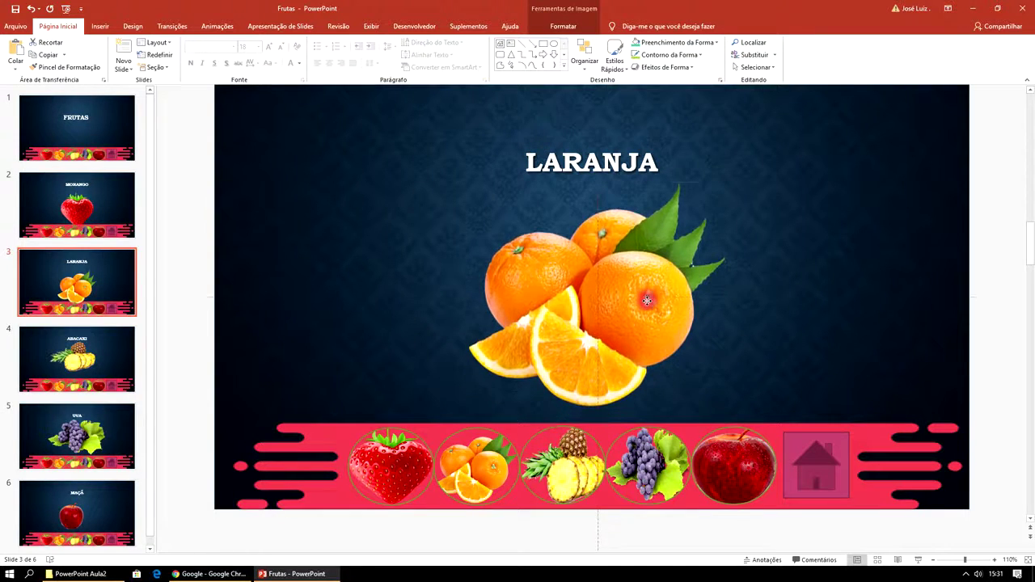
drag(645, 322, 644, 300)
- On MORANGO, bring the strawberry forward, raise it above the banner, and start the slide show
click(105, 206)
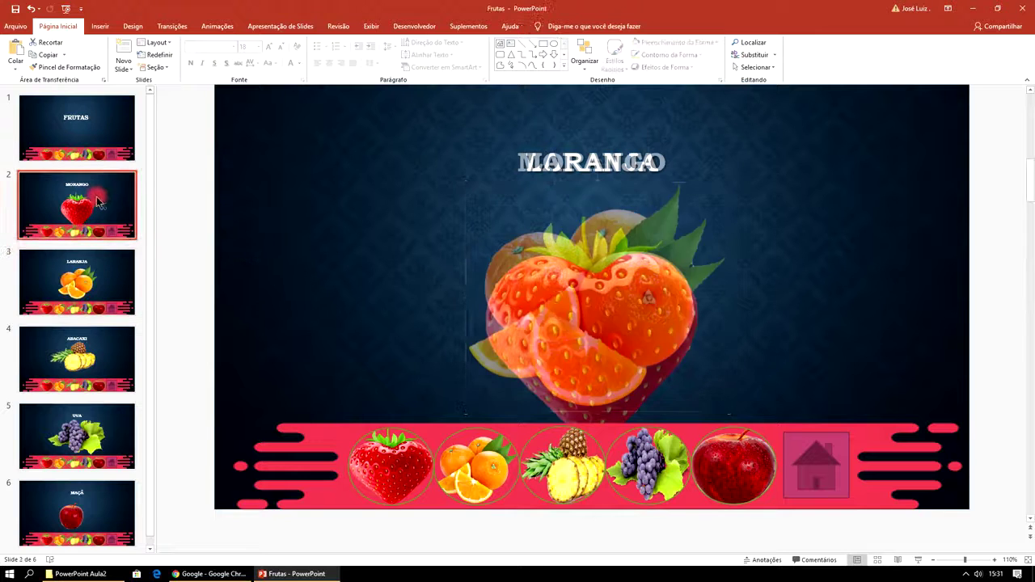
click(652, 217)
click(584, 60)
click(604, 121)
click(994, 127)
click(654, 320)
drag(623, 324, 623, 285)
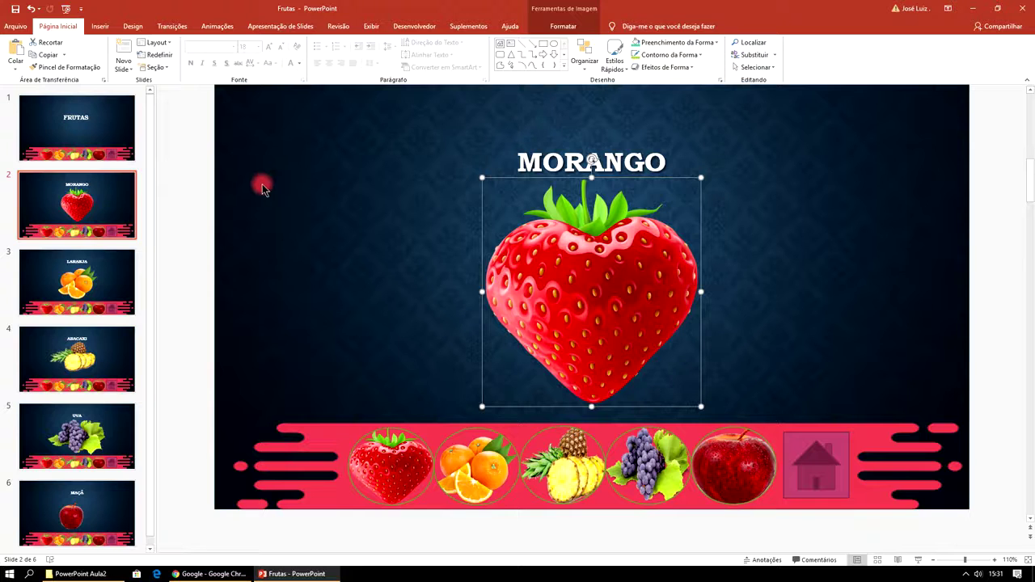
key(F5)
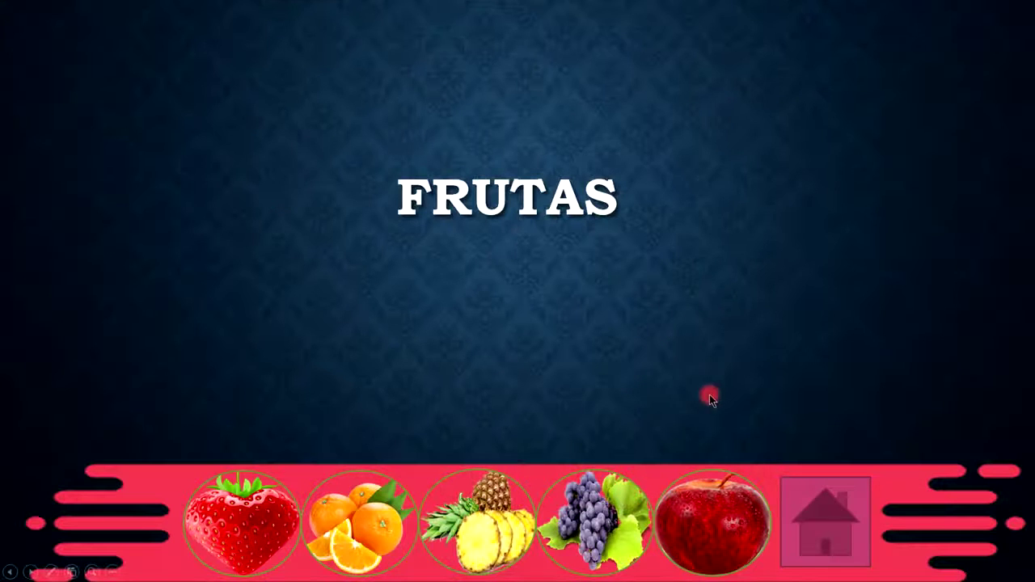
- In the slide show, test the apple, orange, pineapple, strawberry and grape banner links
click(718, 509)
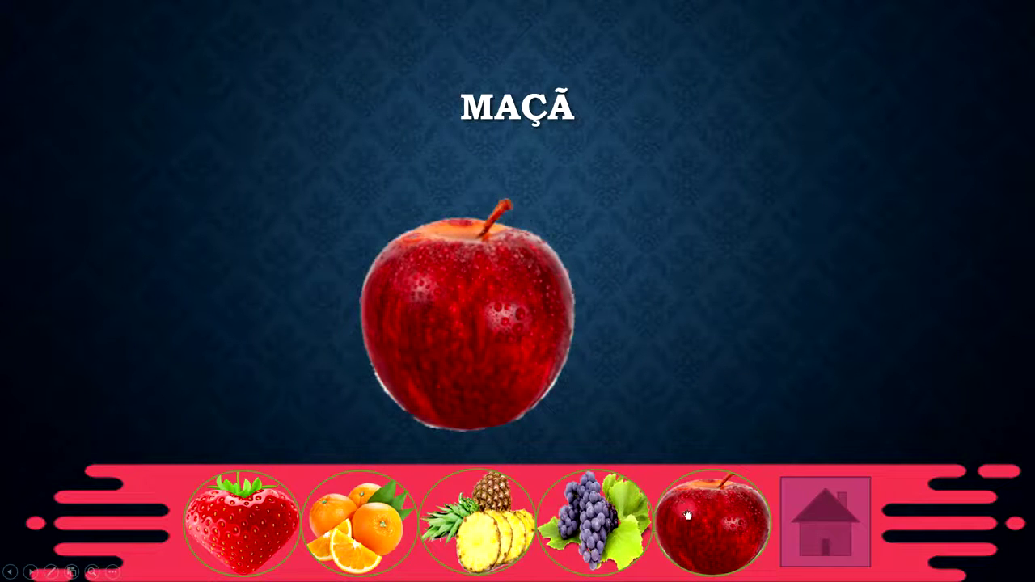
click(362, 523)
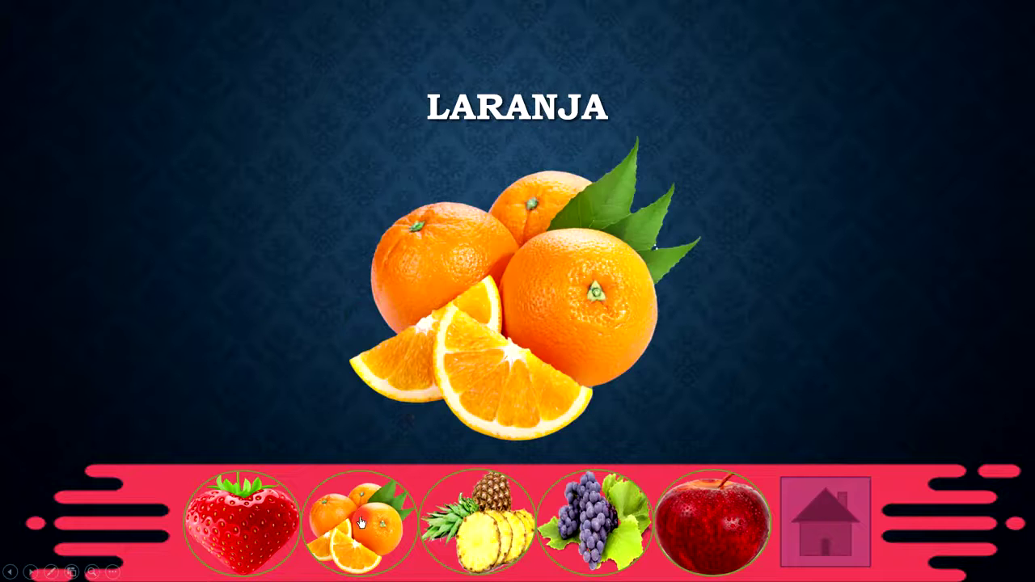
click(485, 524)
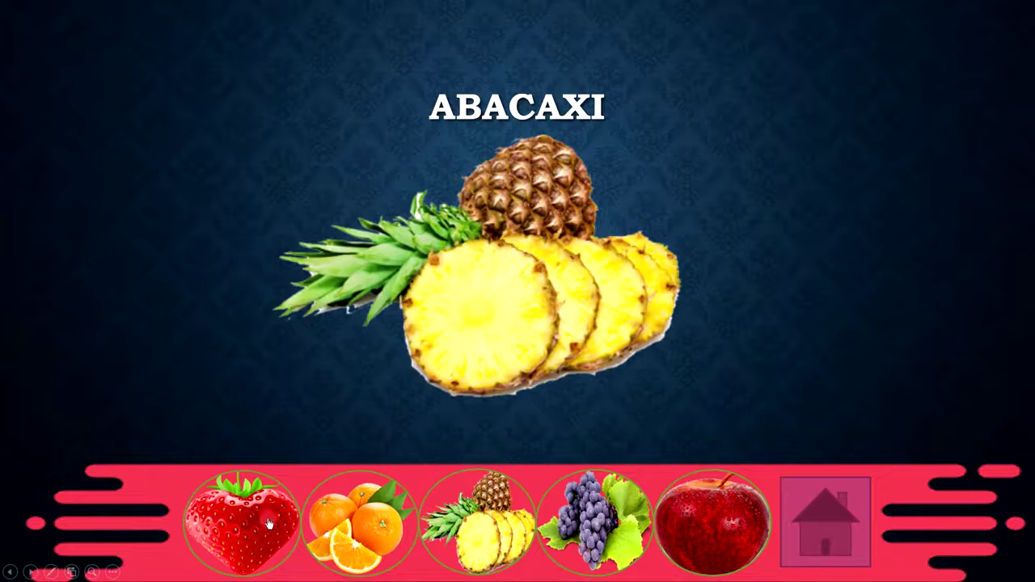
click(270, 524)
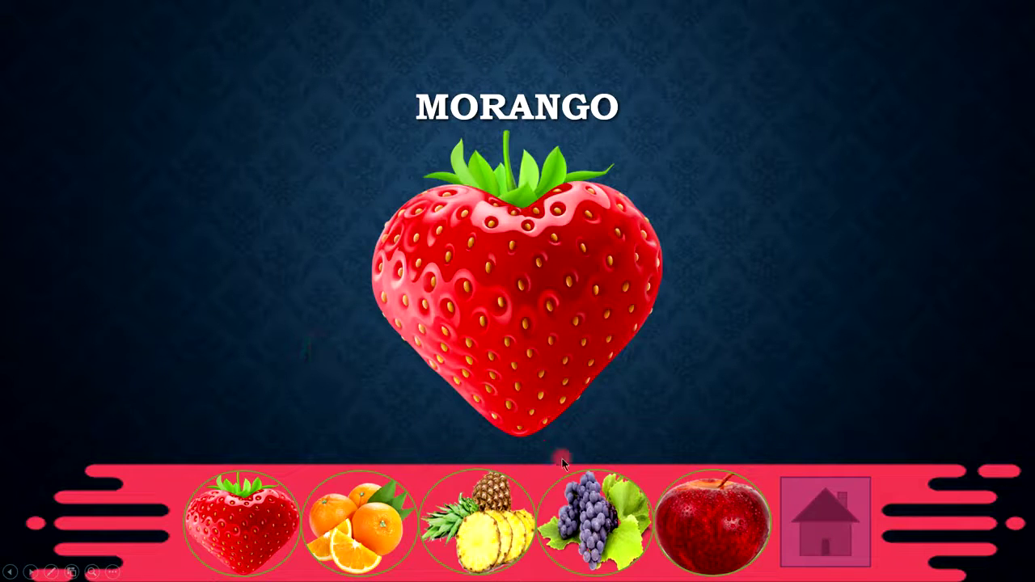
click(610, 515)
click(344, 512)
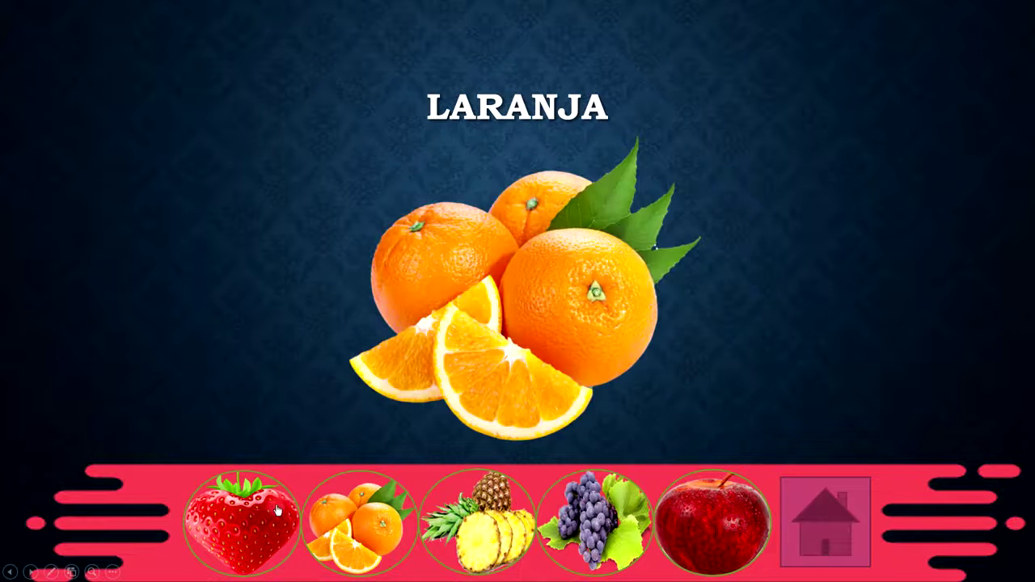
click(278, 511)
click(591, 521)
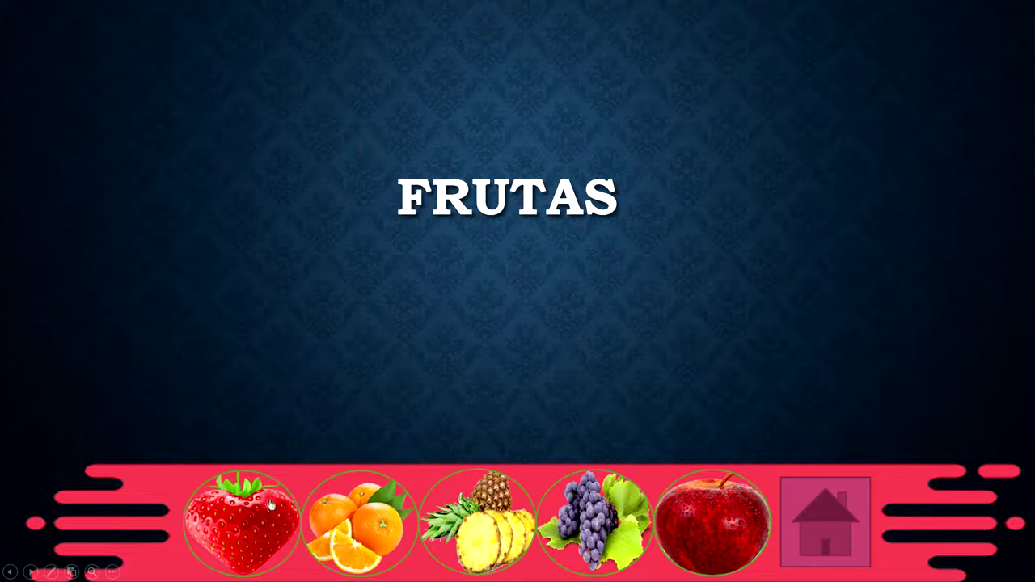
- Jump again between the UVA, LARANJA, MAÇÃ, MORANGO and ABACAXI slides via the fruit circles
click(608, 517)
click(372, 515)
click(689, 523)
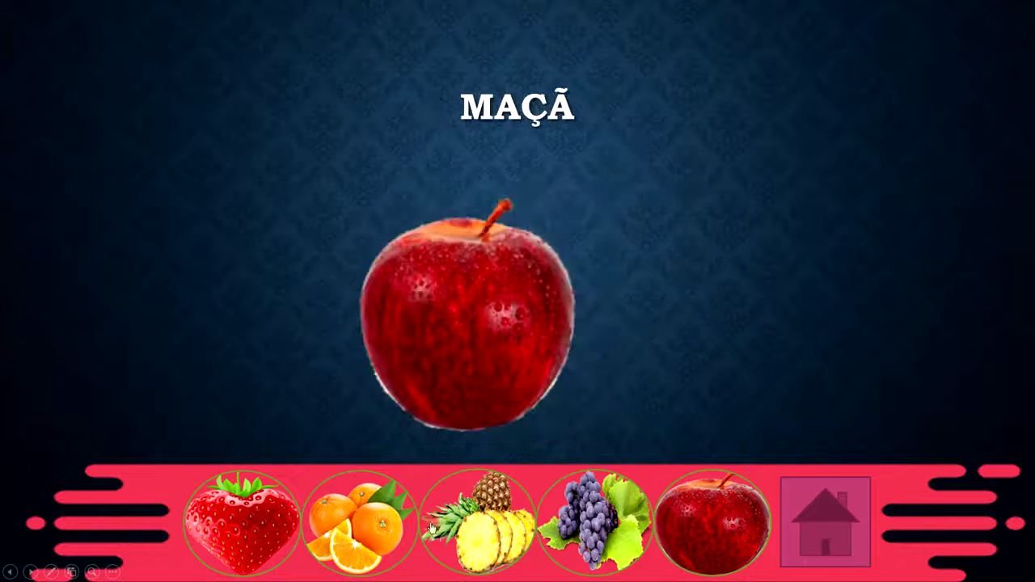
click(270, 524)
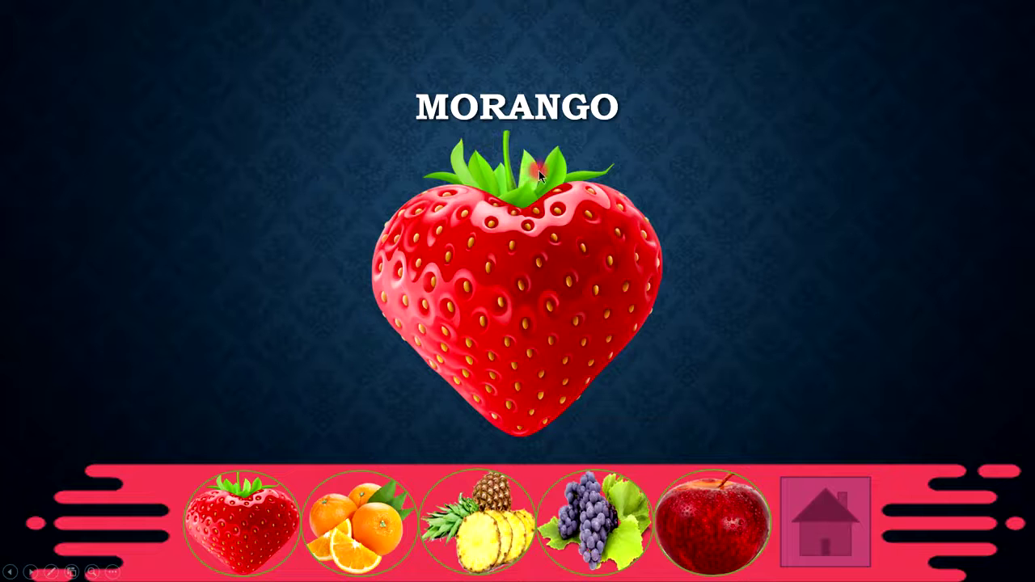
click(710, 511)
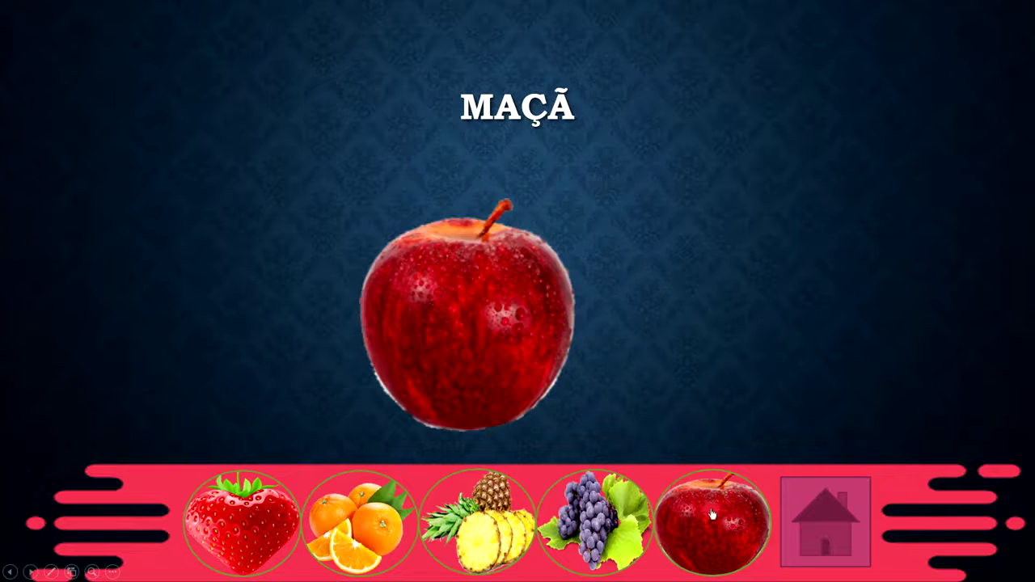
click(269, 509)
click(330, 517)
click(486, 528)
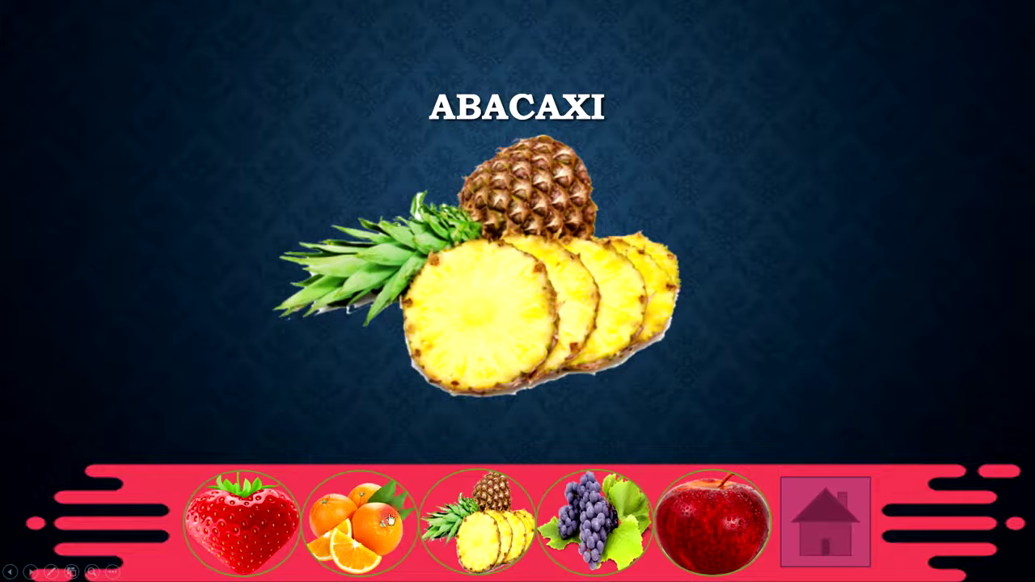
- Cycle through all five fruit links, return to FRUTAS with the home button, and end the show
click(360, 519)
click(571, 522)
click(481, 526)
click(264, 523)
click(702, 527)
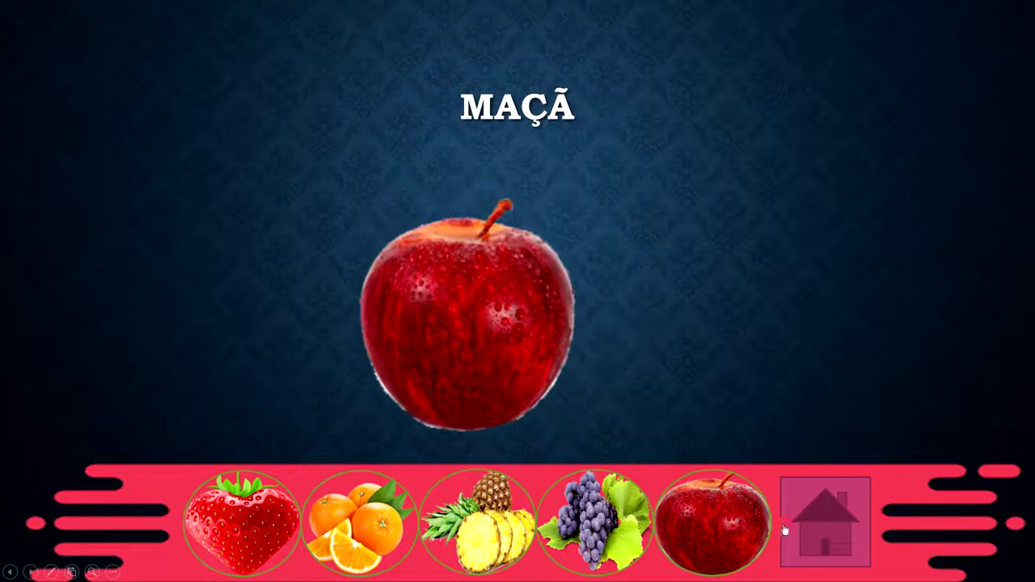
click(816, 524)
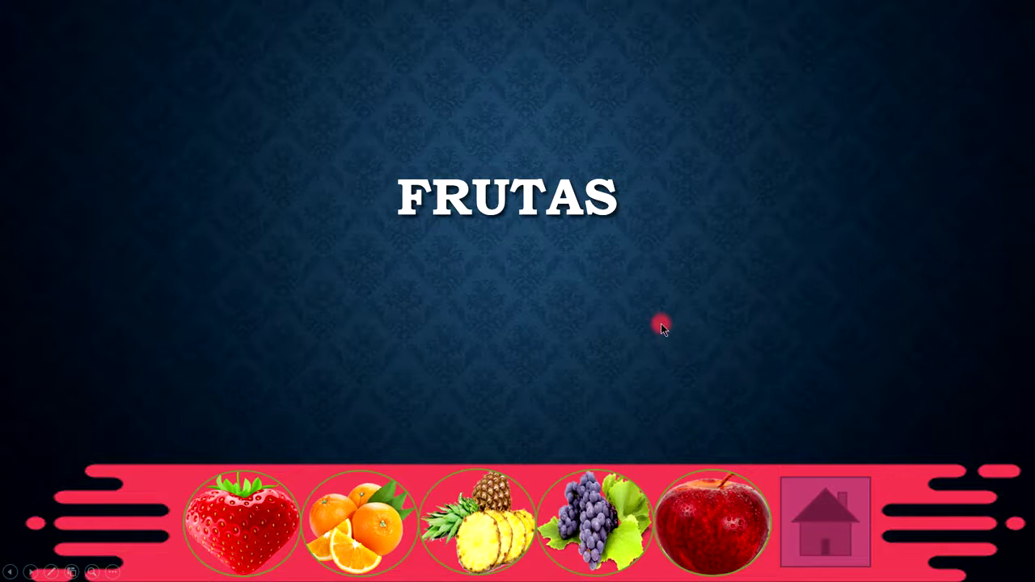
key(Escape)
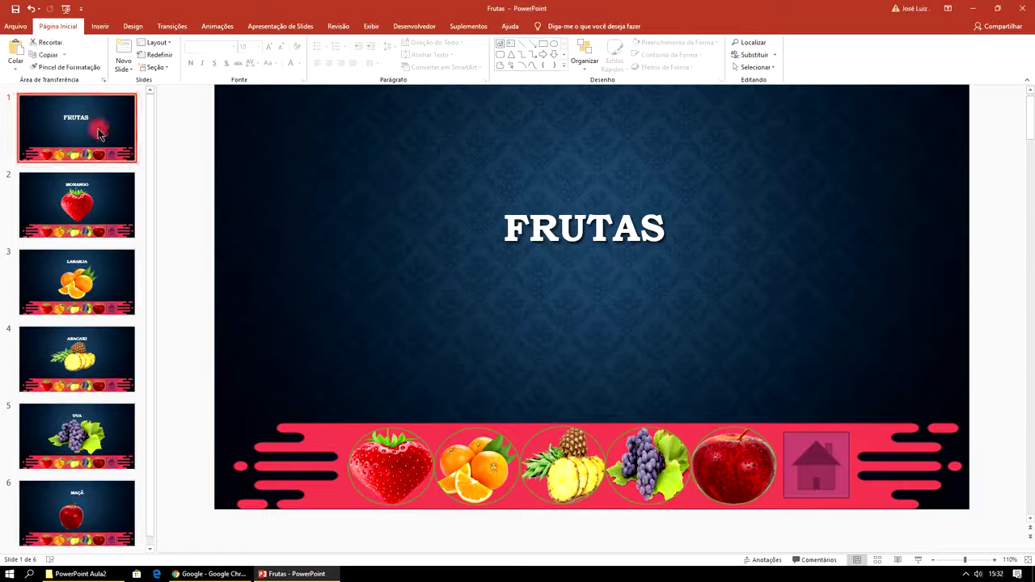
- Apply the Fratura transition to the FRUTAS title slide
click(173, 28)
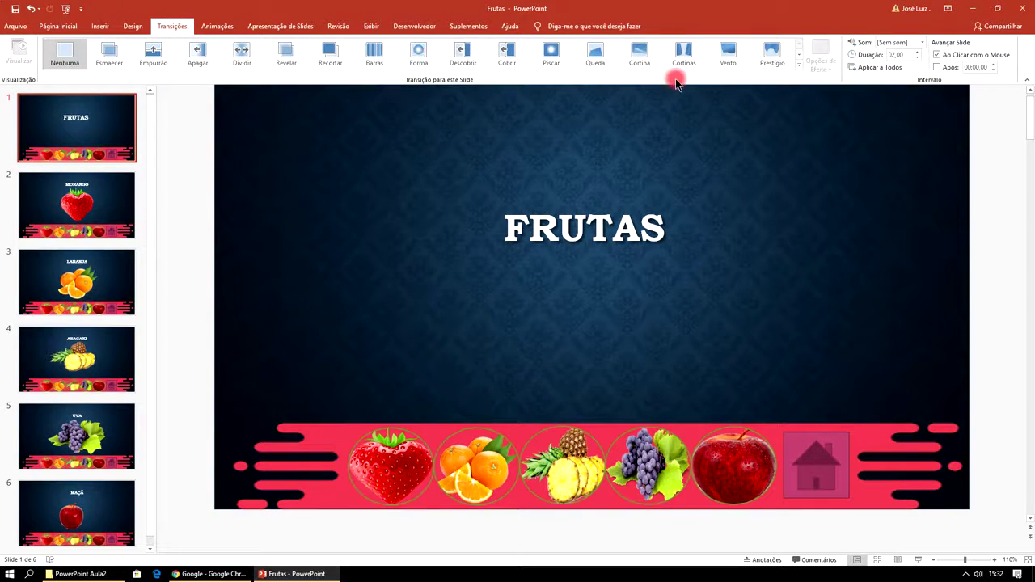
click(798, 65)
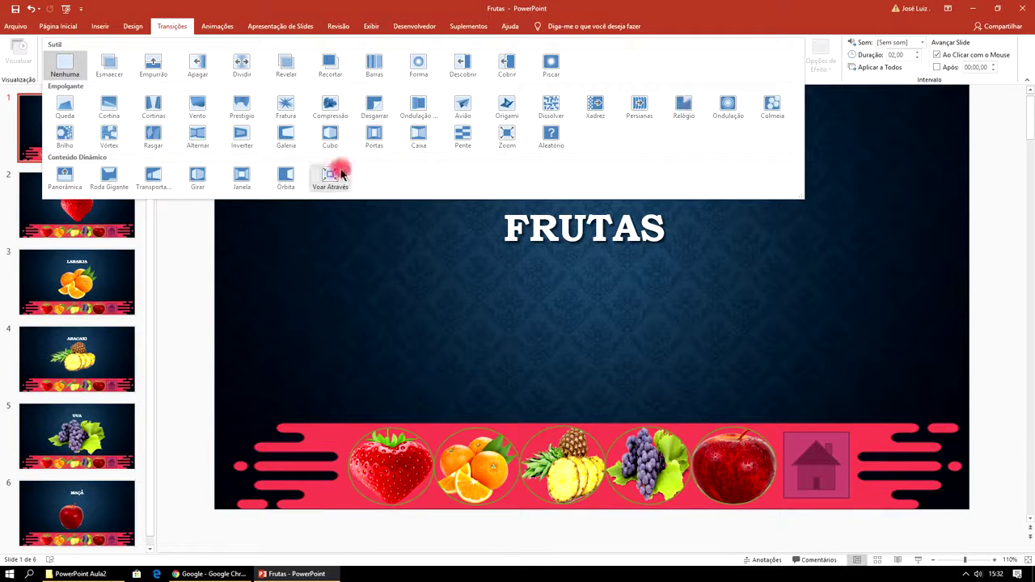
click(286, 107)
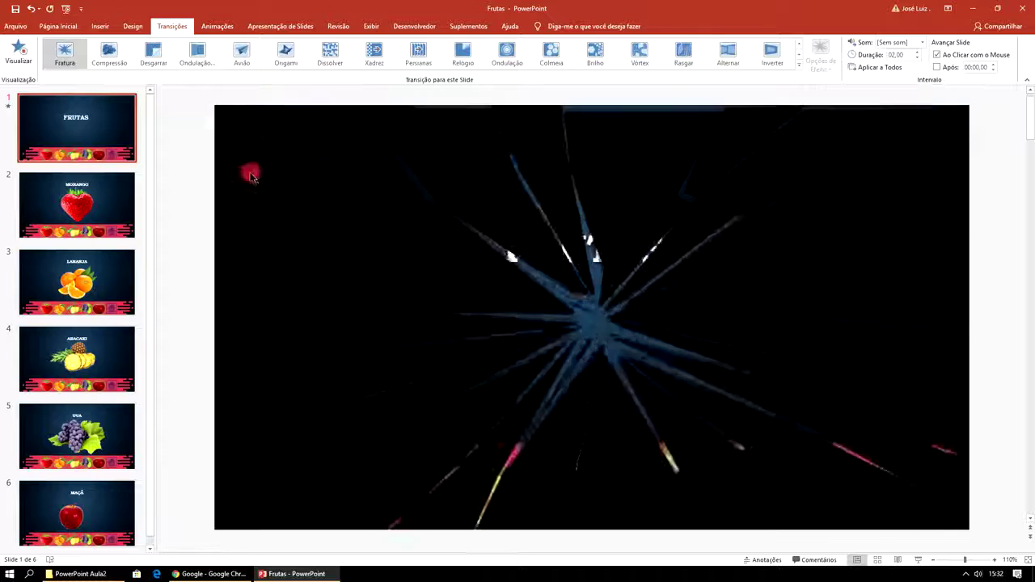
scroll(620, 136, down, 1)
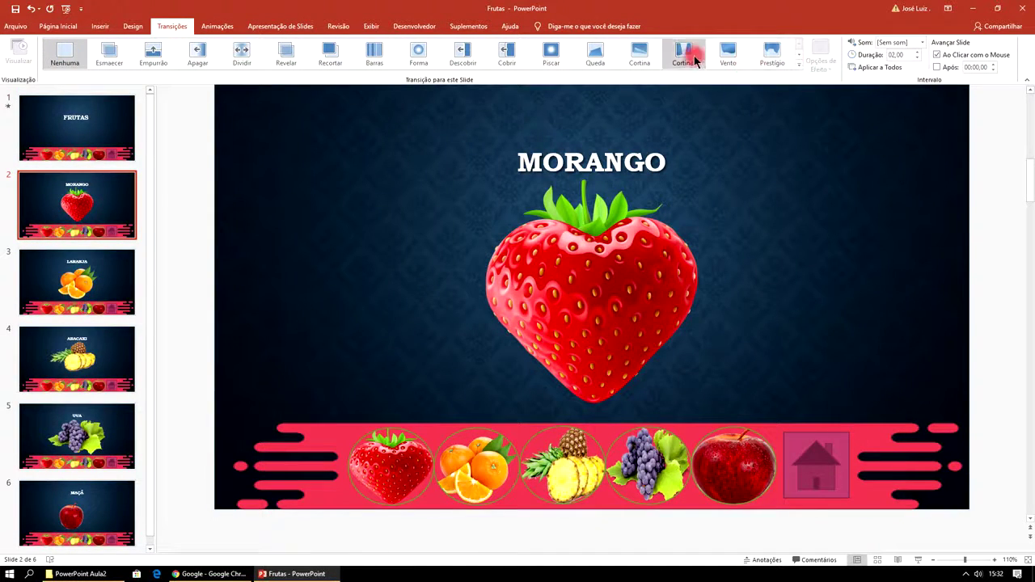
click(95, 127)
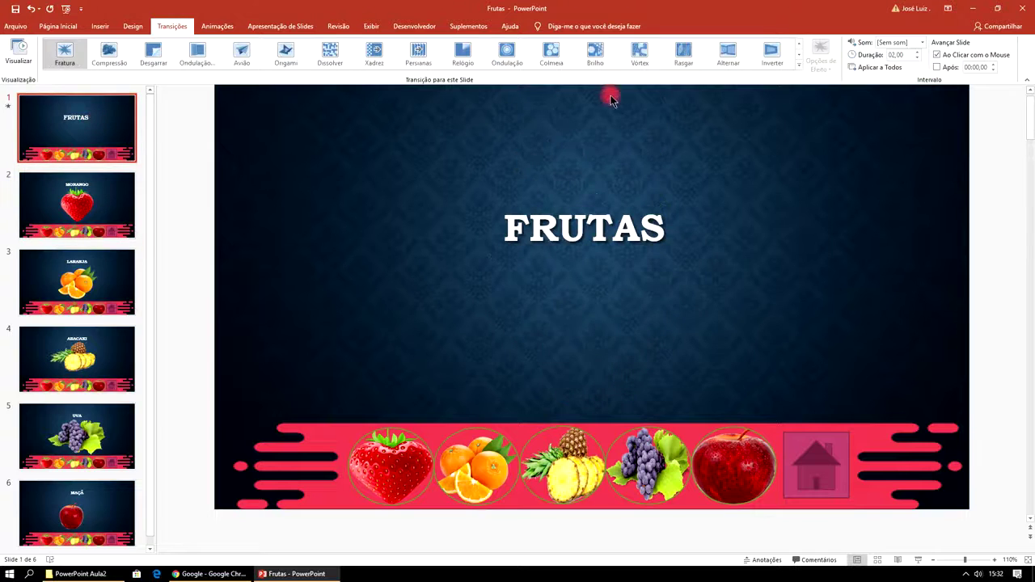
- Try the Dissolver and then Vórtex transitions on the title slide, glancing at the MORANGO slide
click(798, 64)
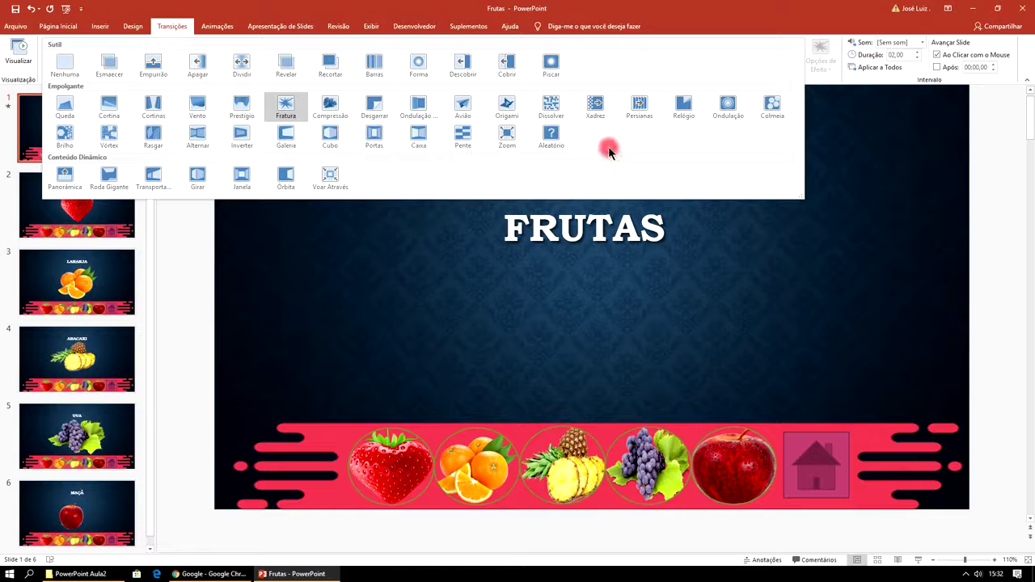
click(552, 108)
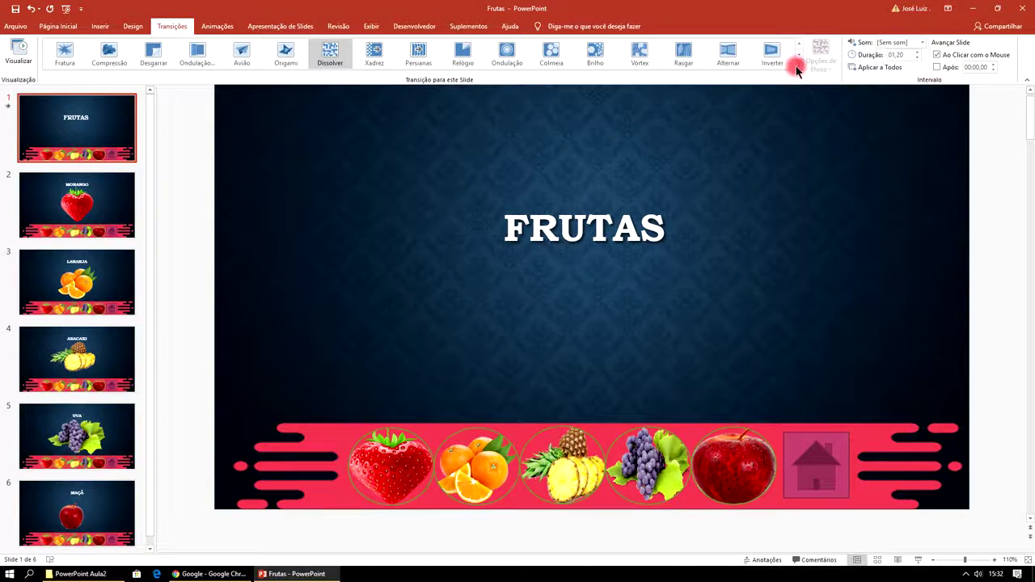
click(651, 53)
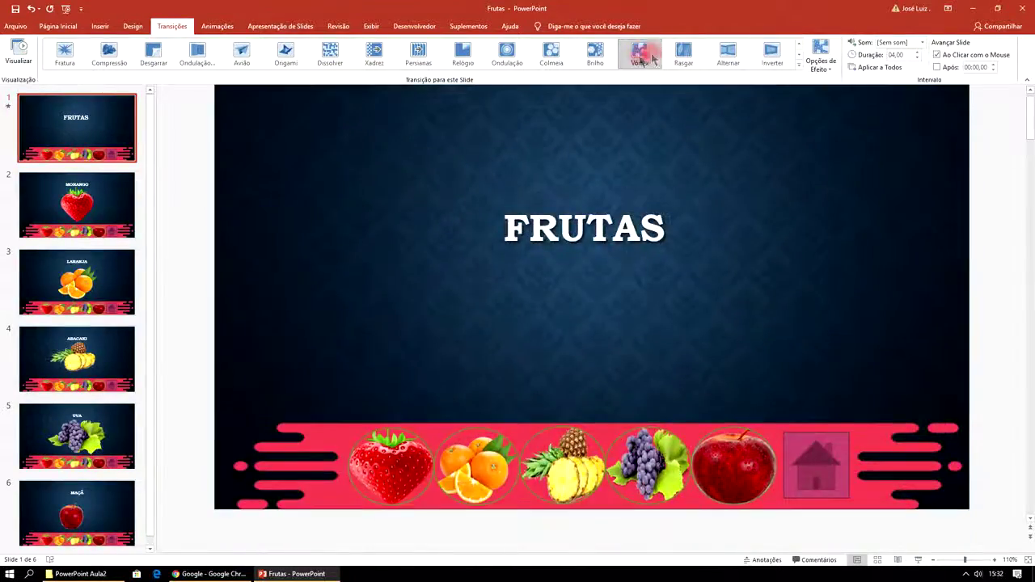
click(105, 210)
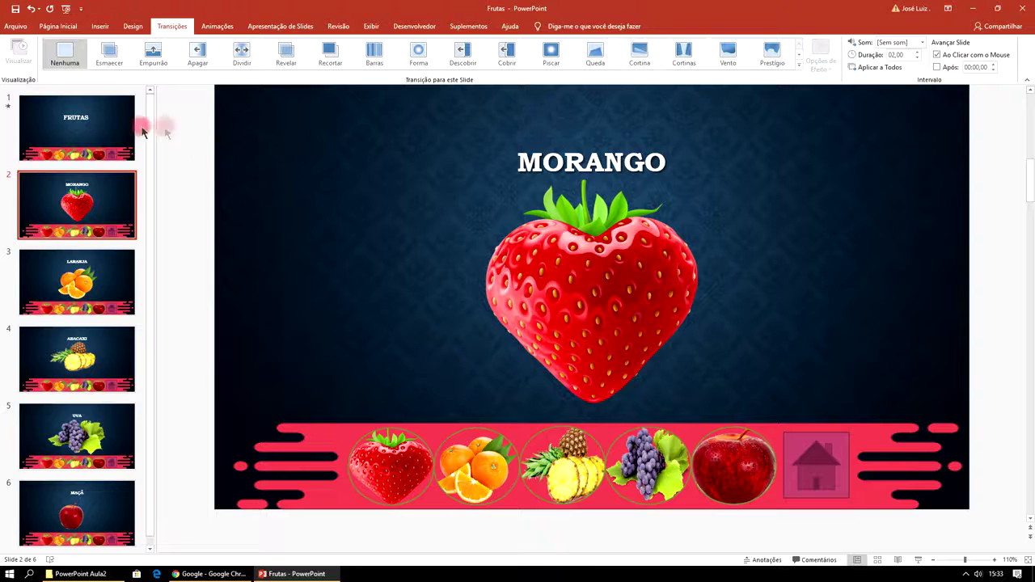
click(104, 129)
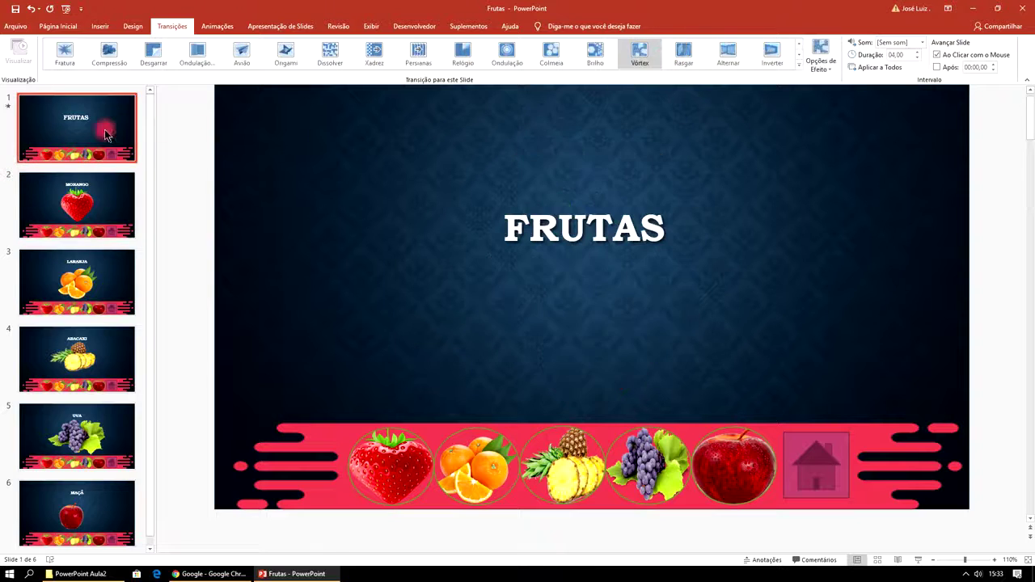
- Settle on Cortinas for the title slide and give the MORANGO slide the Vento transition
click(800, 69)
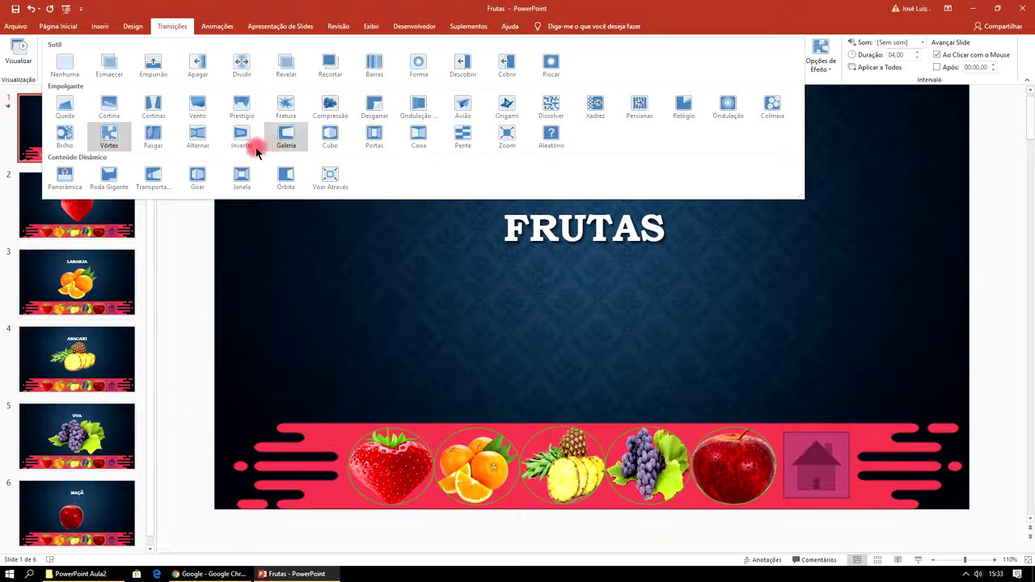
click(161, 118)
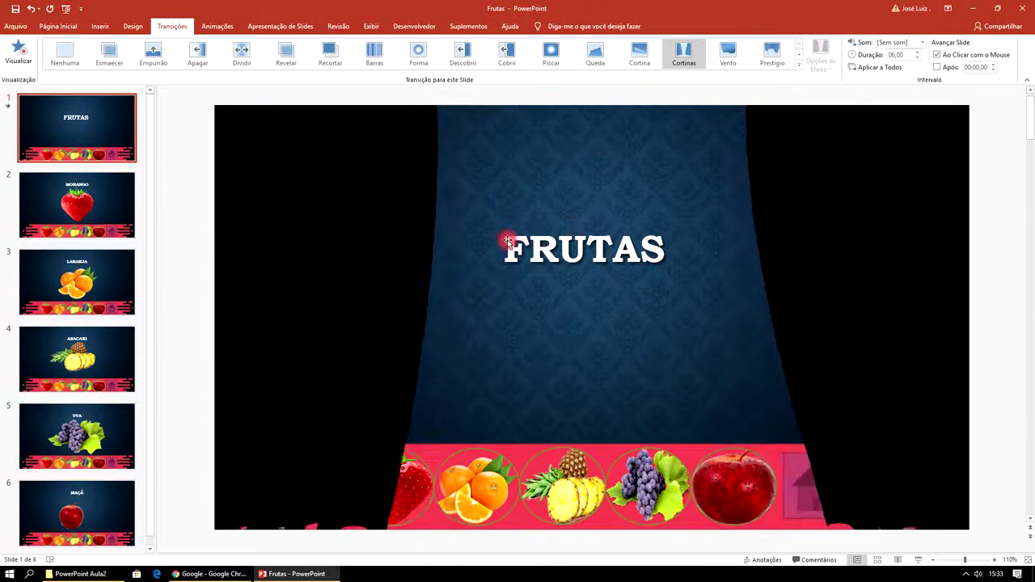
click(114, 209)
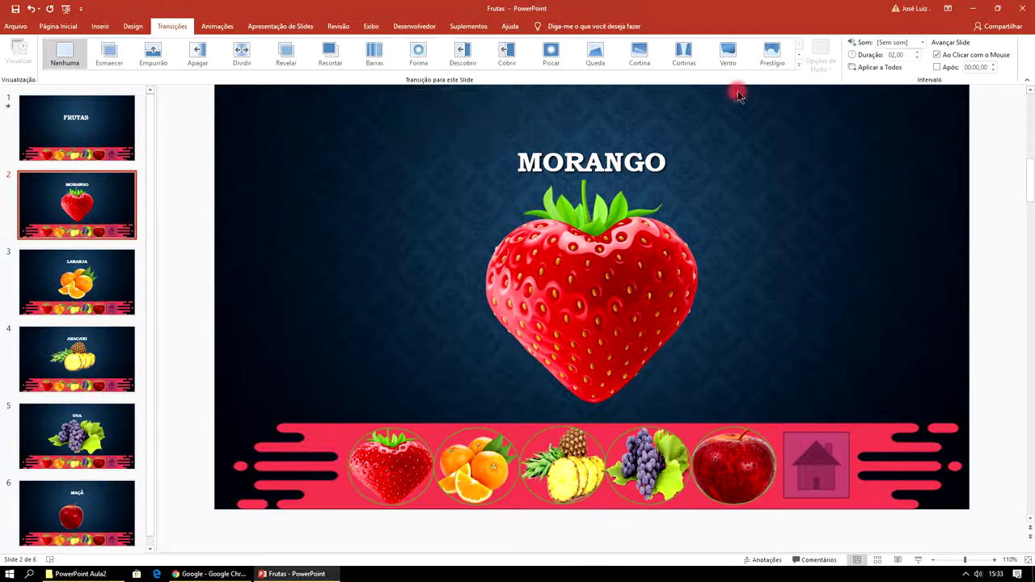
click(728, 55)
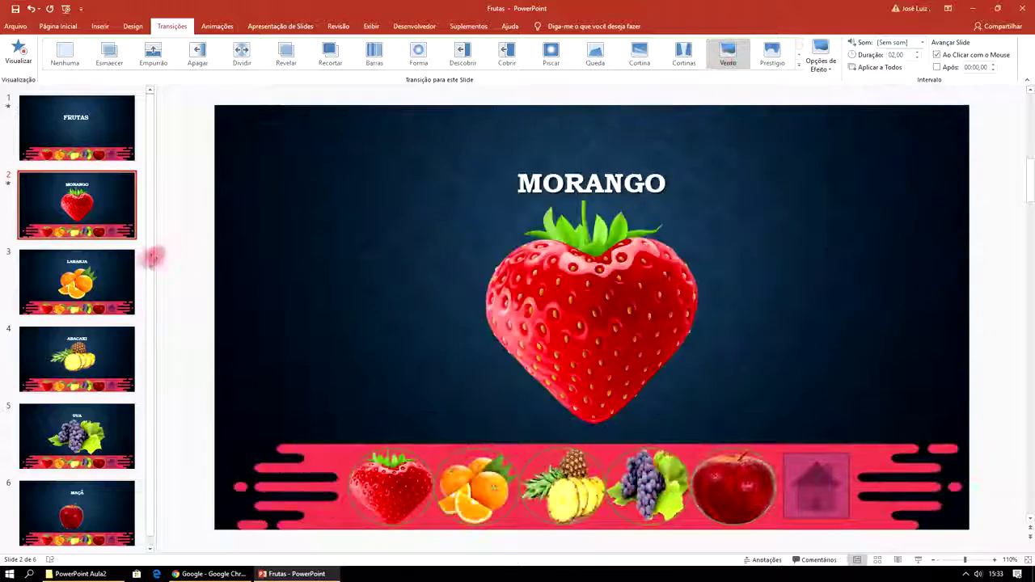
- Apply the Vento transition to the LARANJA, ABACAXI, UVA and MAÇÃ slides in turn
click(129, 271)
click(728, 55)
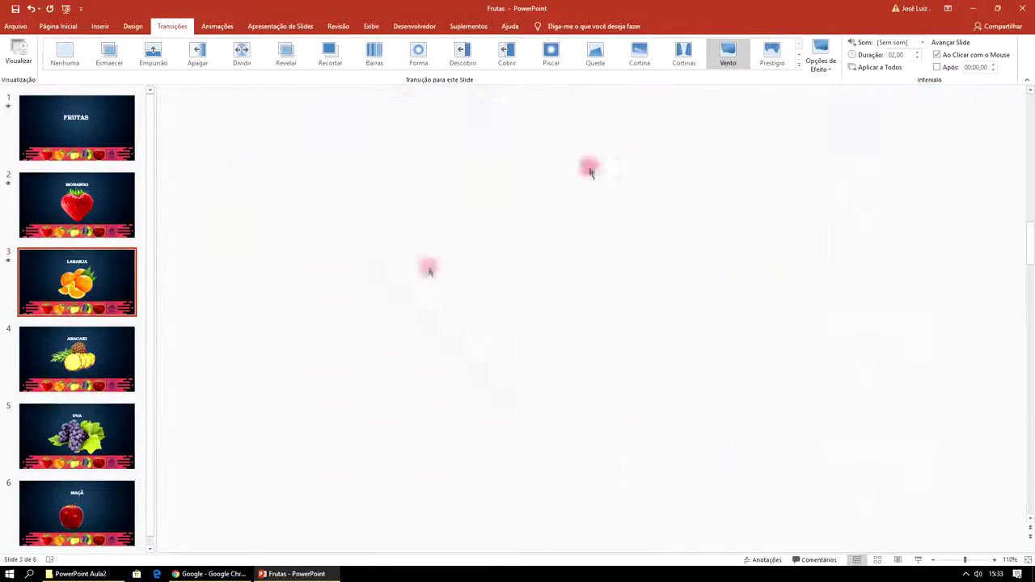
click(111, 366)
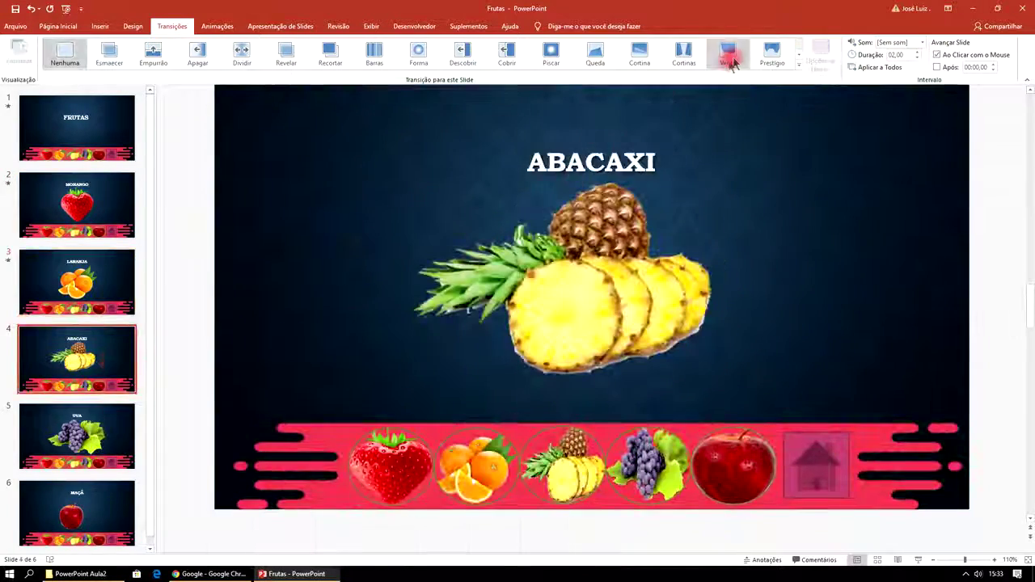
click(728, 55)
click(139, 437)
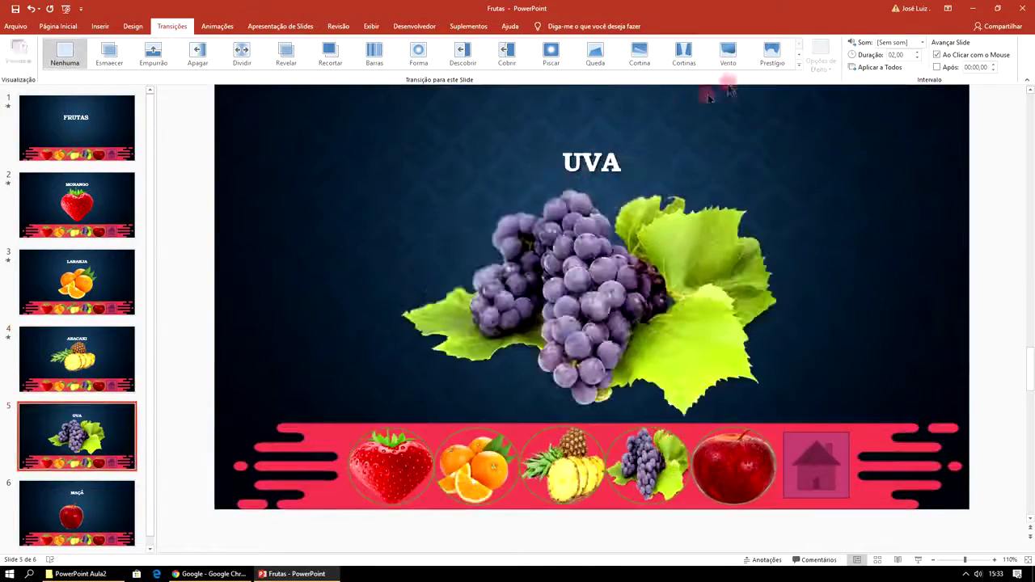
click(727, 55)
click(140, 489)
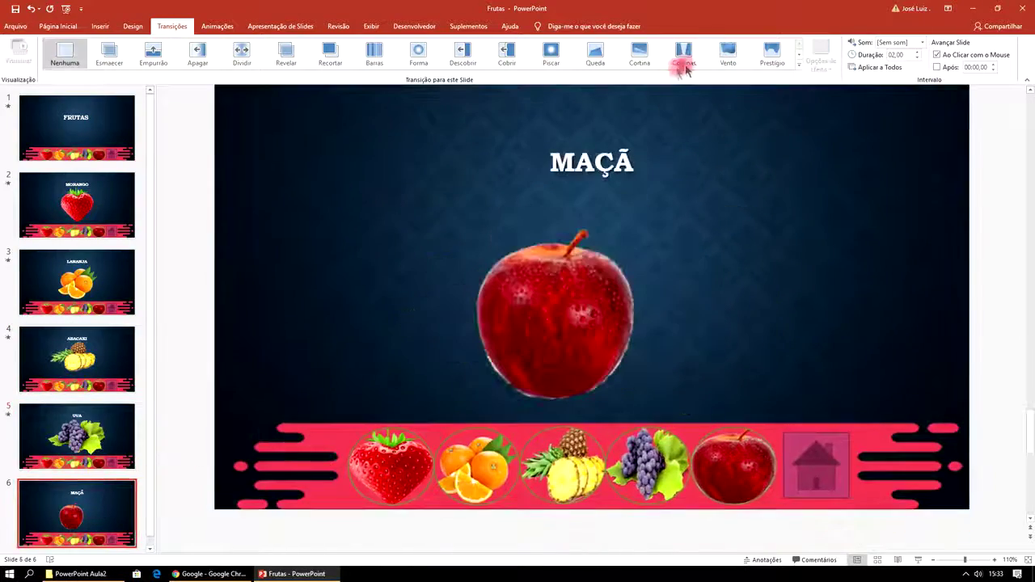
click(732, 59)
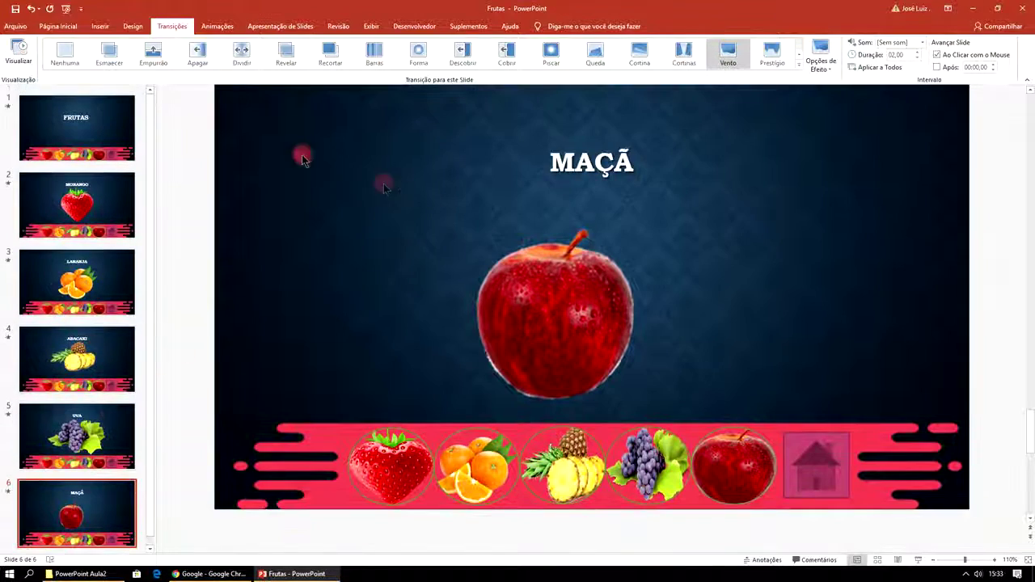
- Run the show with F5, jump via the grape, orange, strawberry and pineapple circles, then return home to FRUTAS
key(F5)
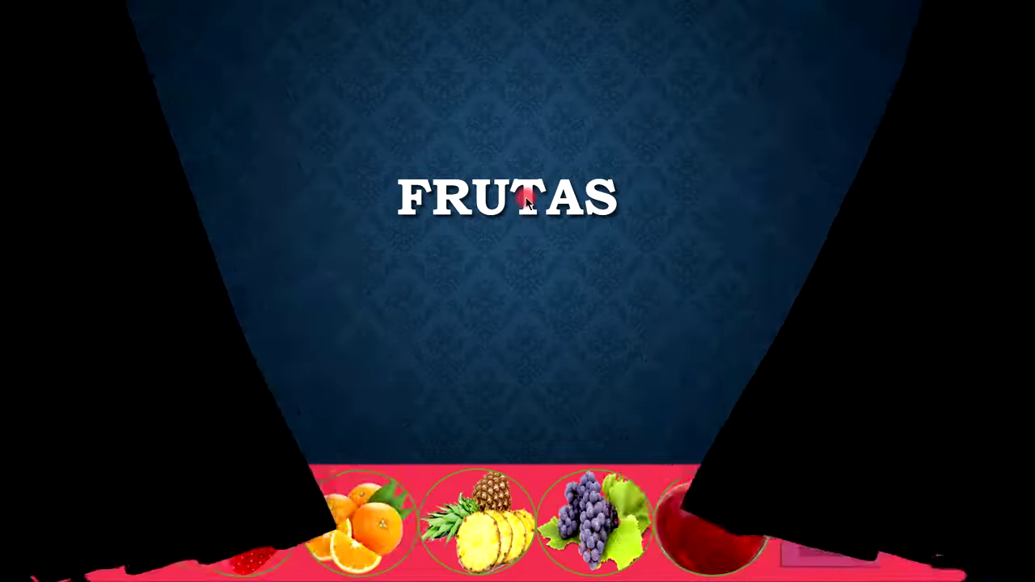
click(598, 511)
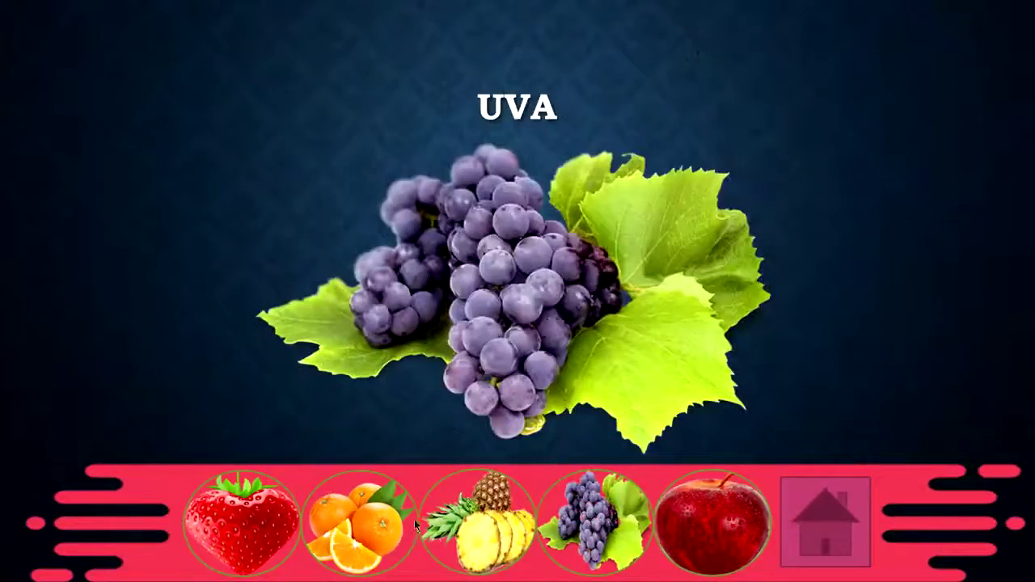
click(381, 522)
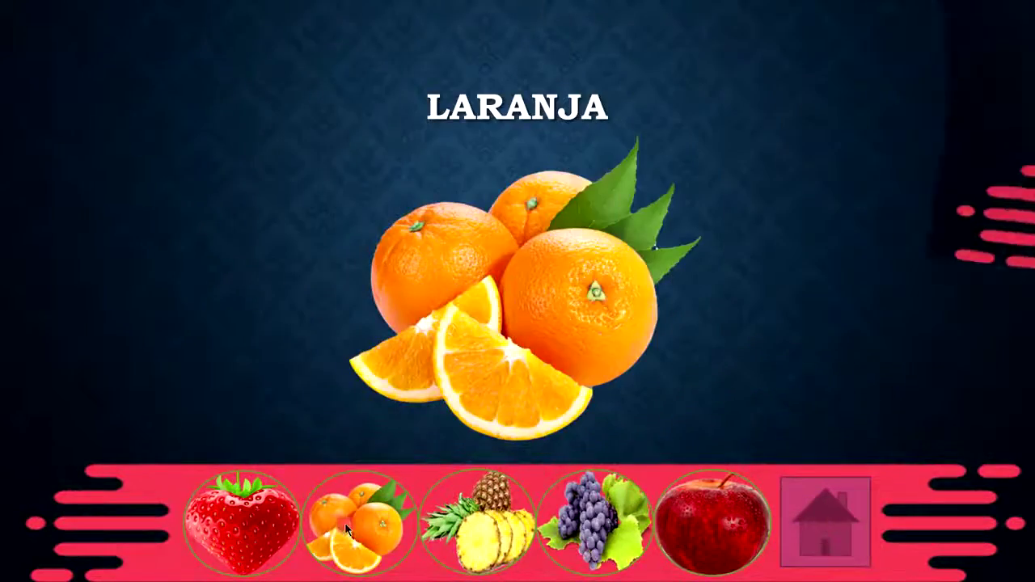
click(275, 527)
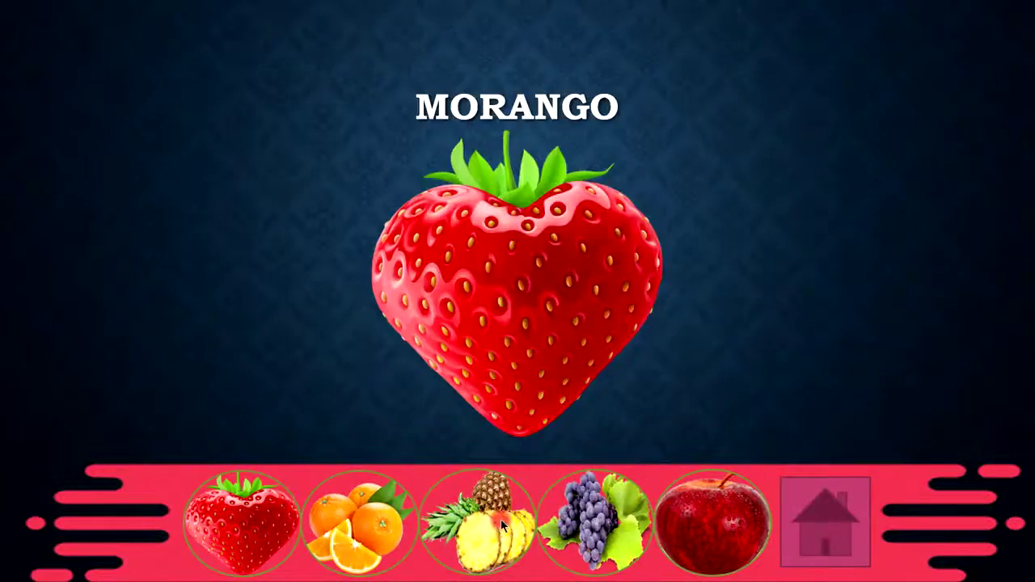
click(511, 524)
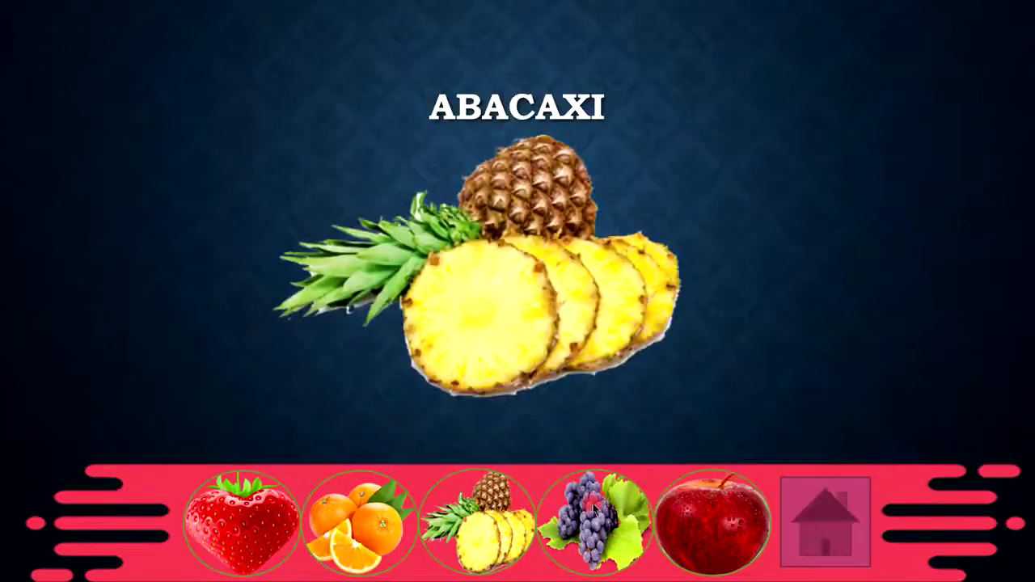
click(466, 518)
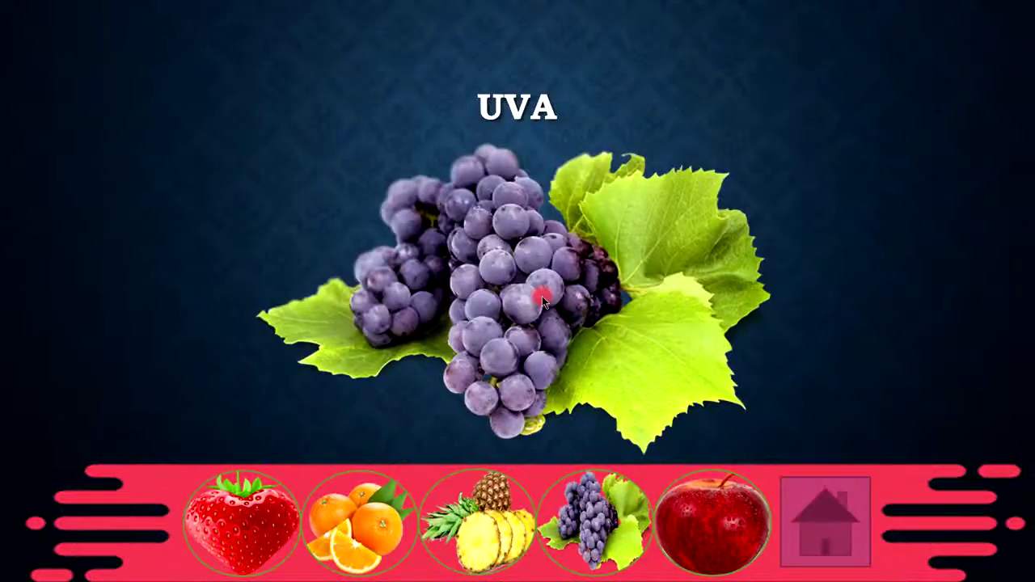
click(825, 501)
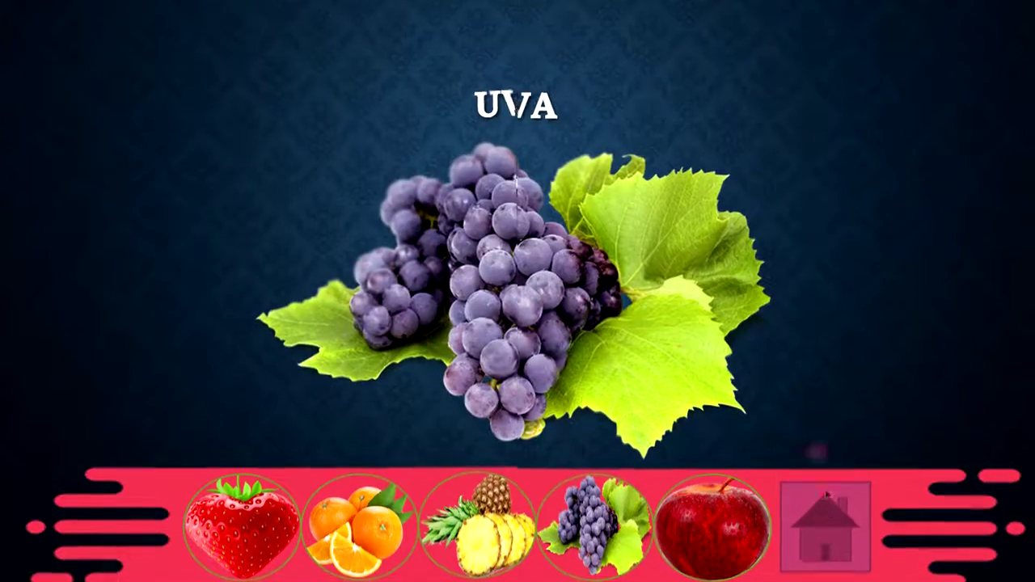